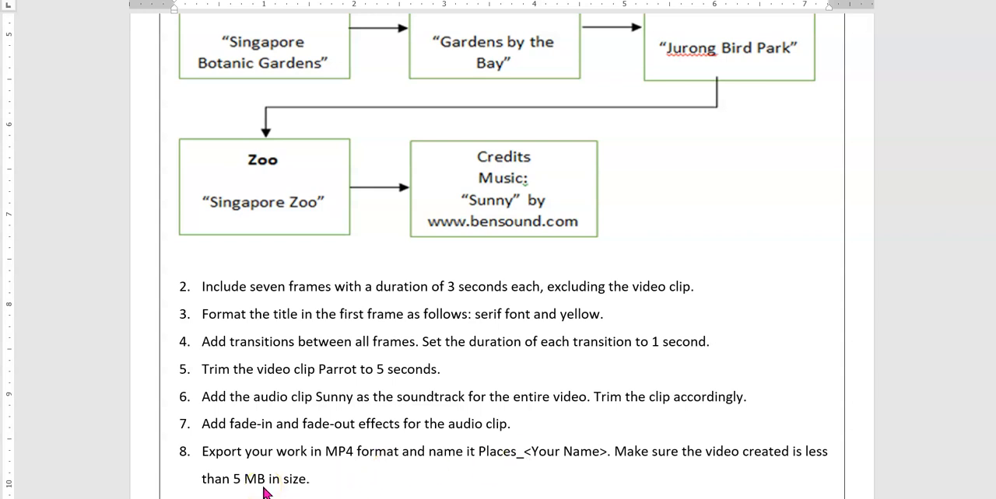
- Circle the opening "Places of Interest" box and the closing Credits box in the worksheet's storyboard with a green pen
scroll(500, 252, "up", 3)
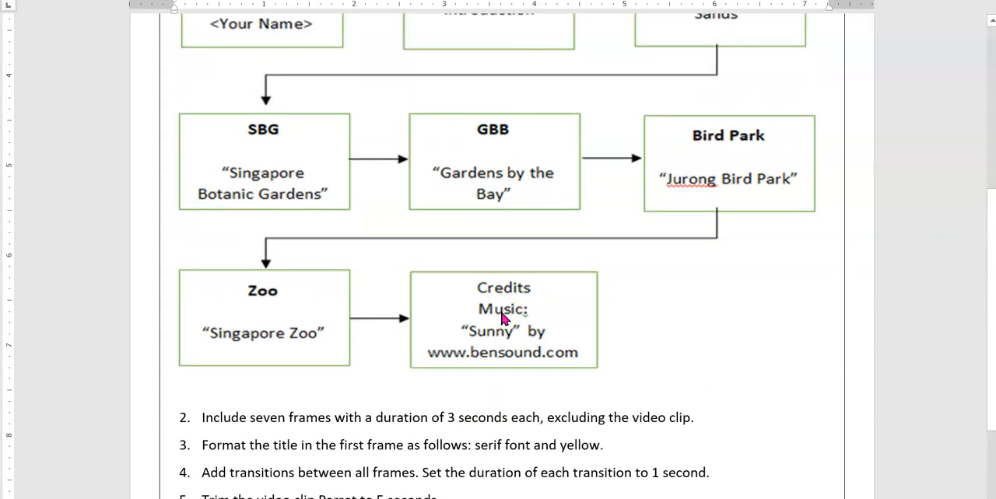
scroll(502, 317, "up", 2)
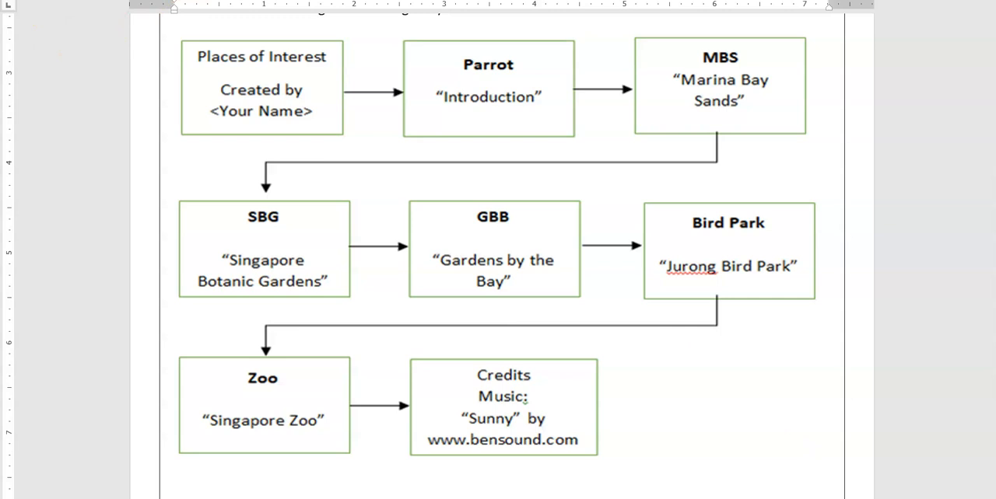
left_click(304, 2)
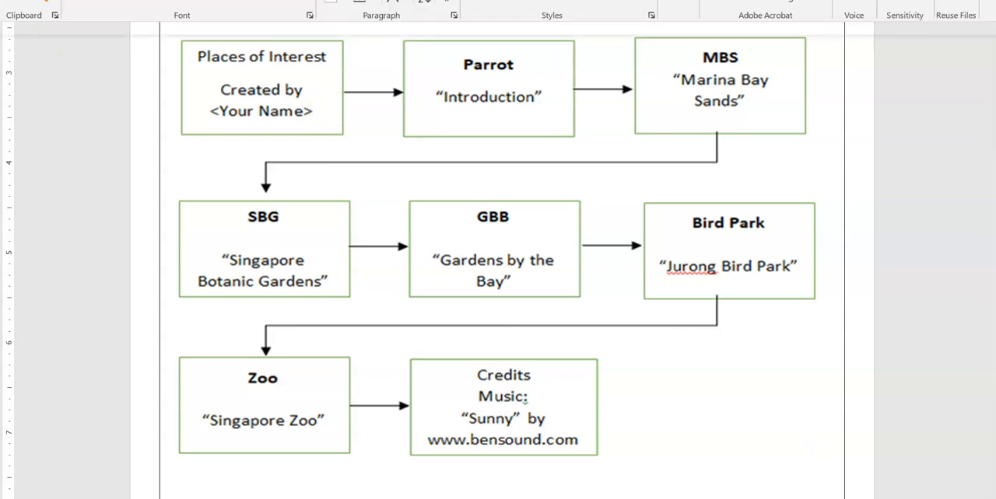
left_click(161, 20)
left_click(137, 66)
left_click(199, 156)
mouse_move(262, 47)
left_mouse_down()
mouse_move(249, 155)
mouse_move(300, 41)
left_mouse_up()
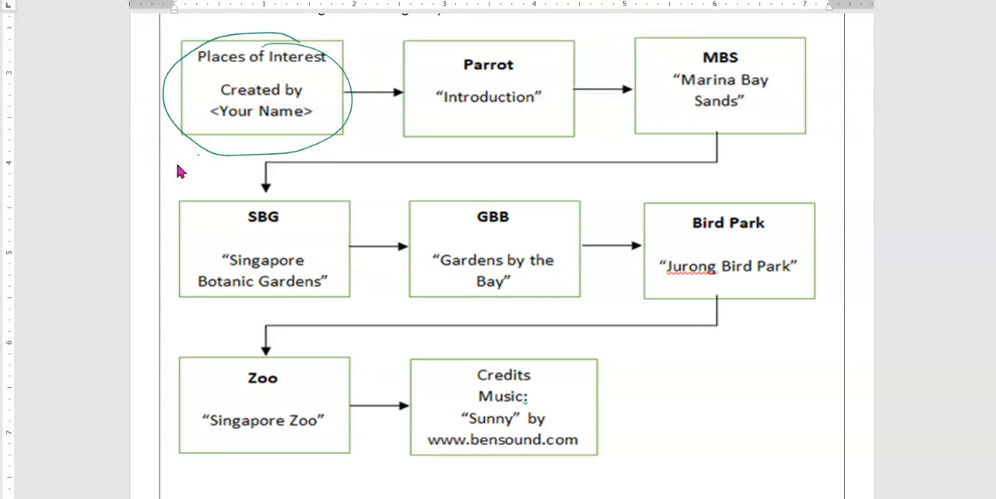
mouse_move(566, 355)
left_mouse_down()
mouse_move(487, 491)
mouse_move(555, 347)
left_mouse_up()
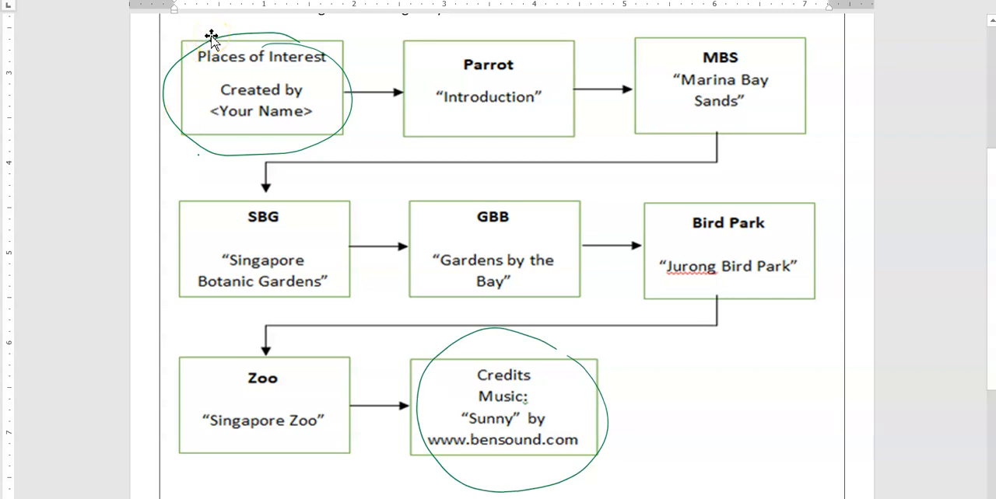
left_click(227, 187)
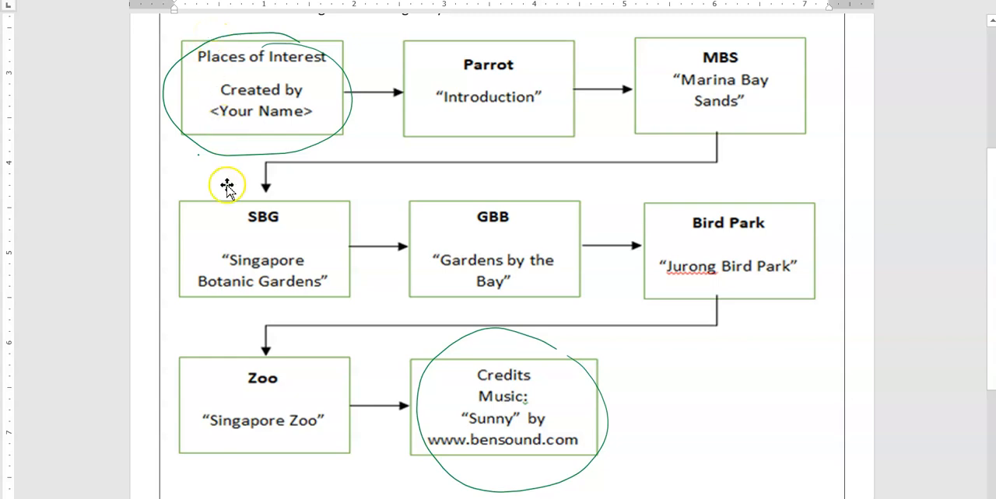
- Switch to OpenShot and set the workspace layout to Simple View
key("alt+Tab")
key("alt+Tab")
key("alt+Tab")
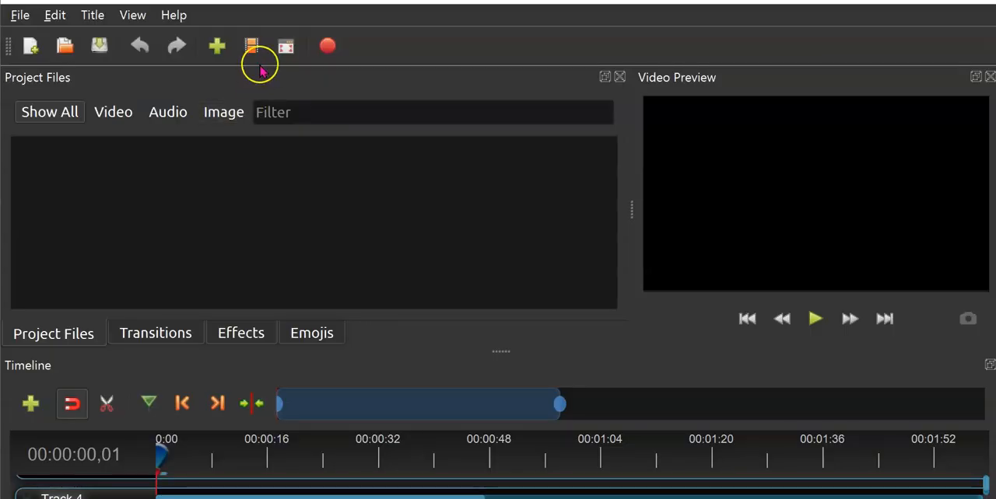
left_click(134, 16)
mouse_move(163, 90)
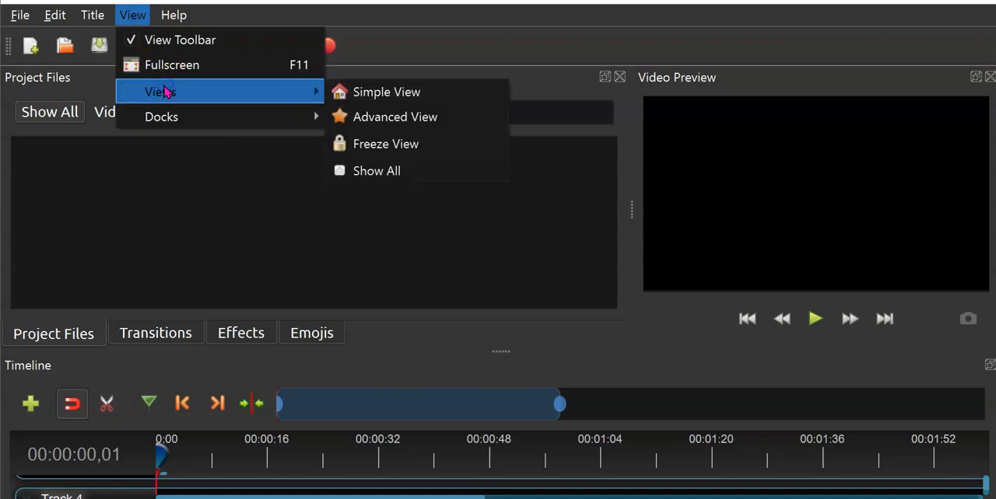
left_click(360, 93)
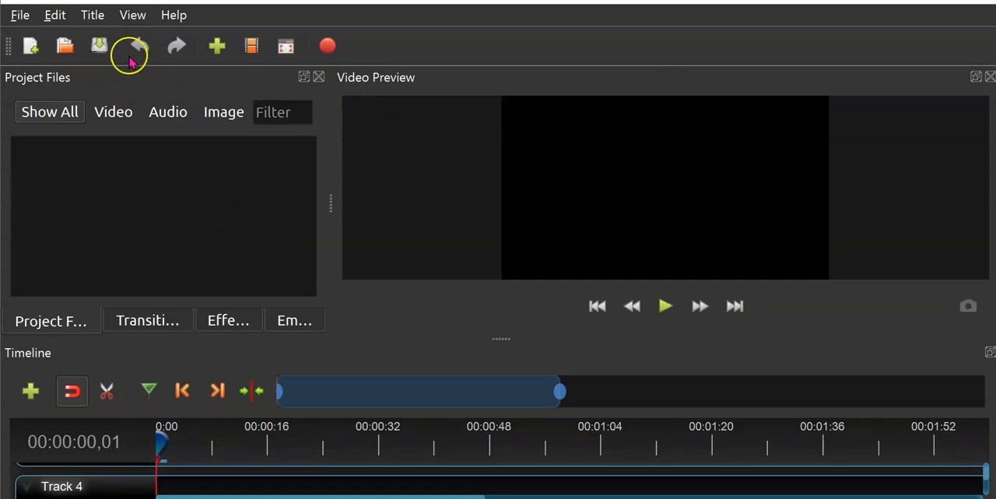
- Start a new title from the Standard 3 template and set its file name to "Opening title"
left_click(97, 19)
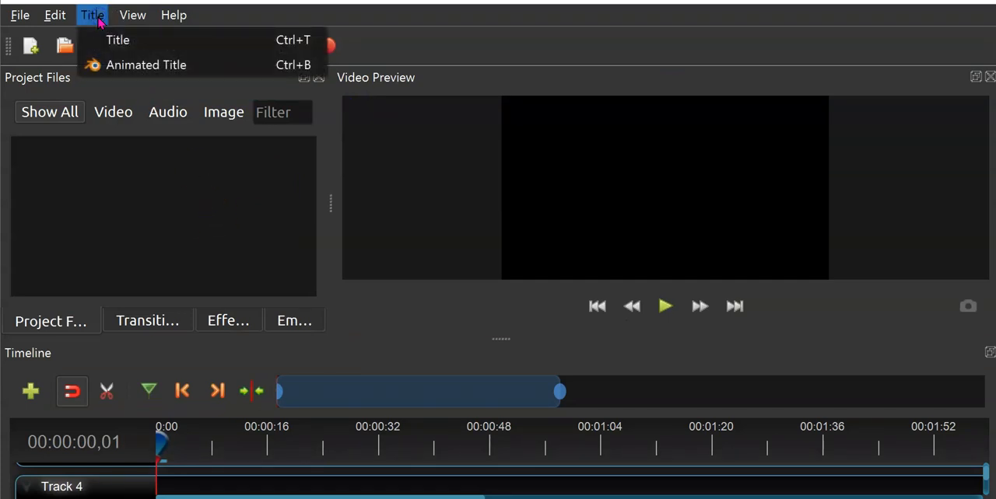
left_click(101, 39)
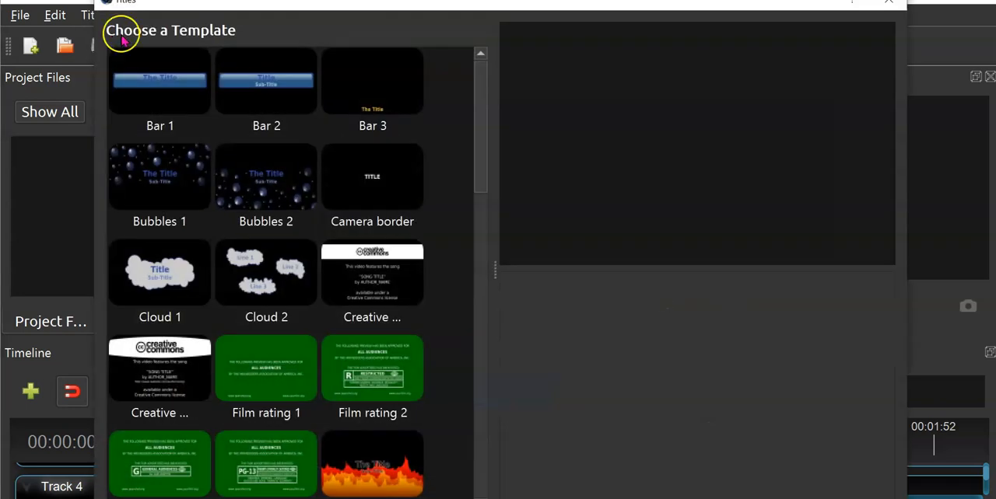
scroll(440, 207, "down", 10)
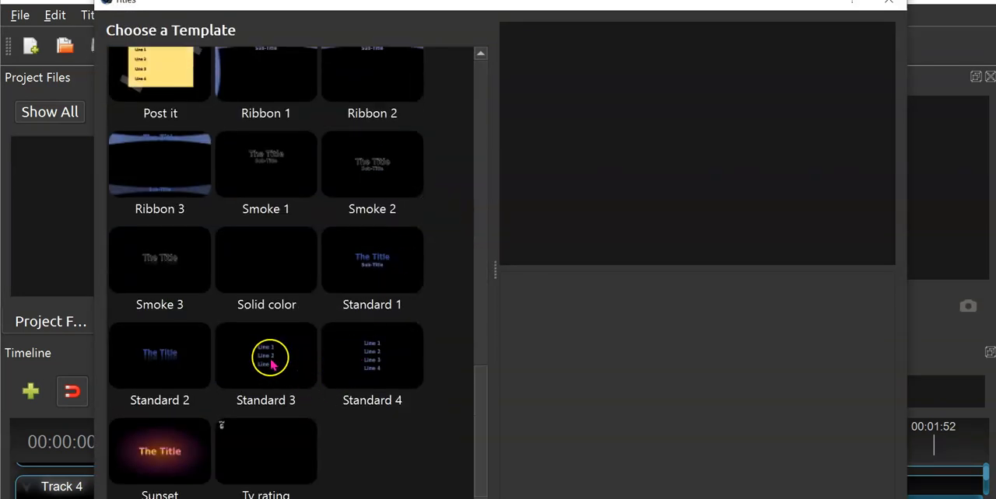
left_click(270, 363)
left_click(667, 336)
left_click(736, 296)
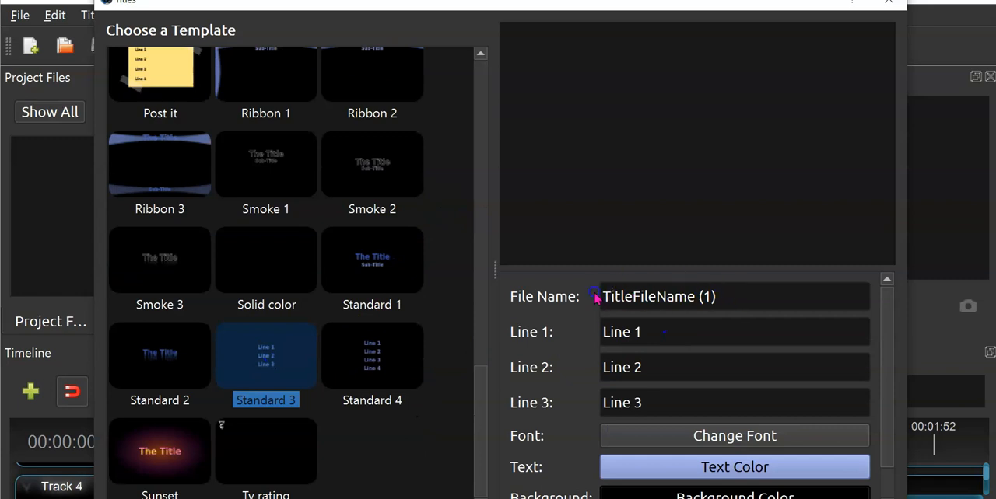
left_click_drag(731, 289, 597, 288)
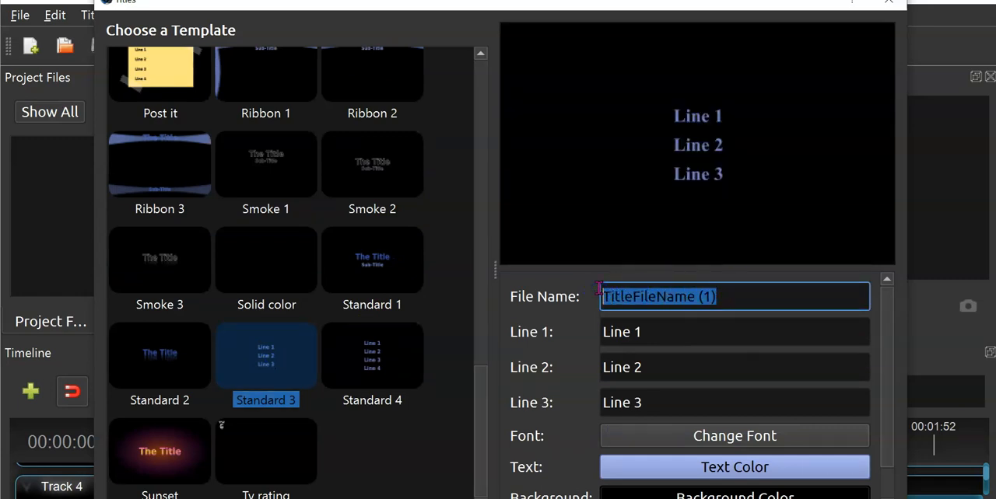
type("OPening ti")
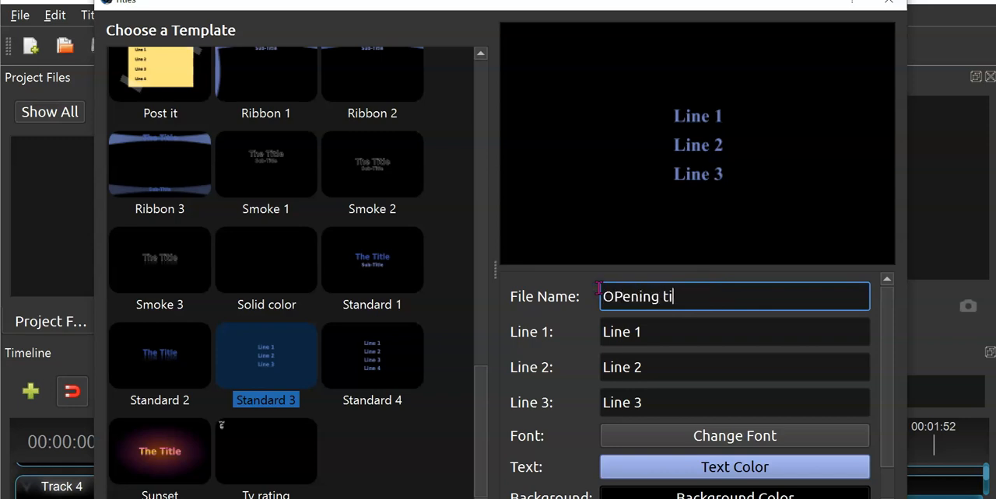
type("p")
- Replace the title's Line 1 text with "Place of Interest"
left_click_drag(660, 331, 580, 343)
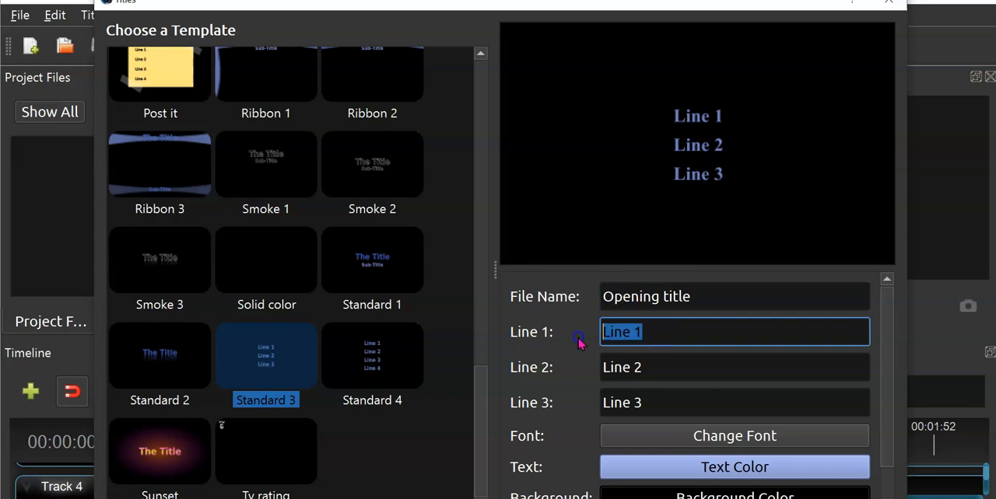
type("P")
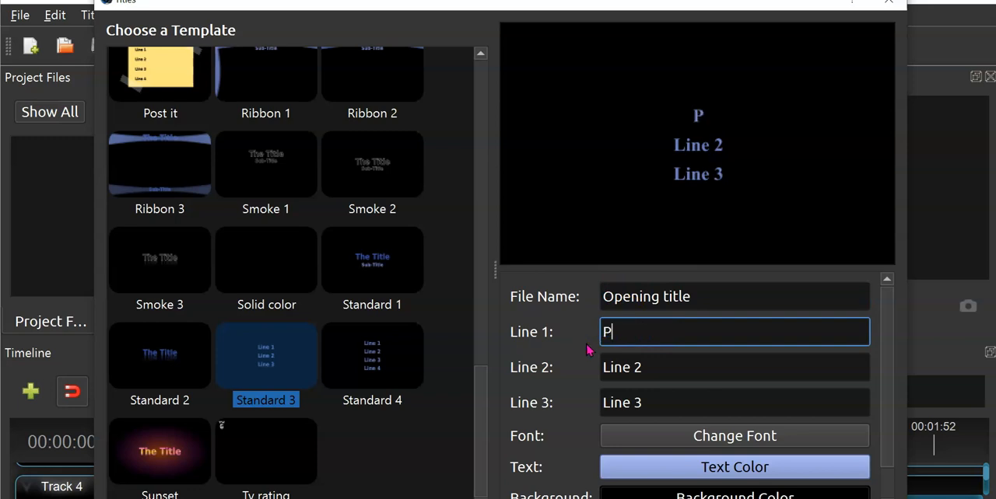
type("lac")
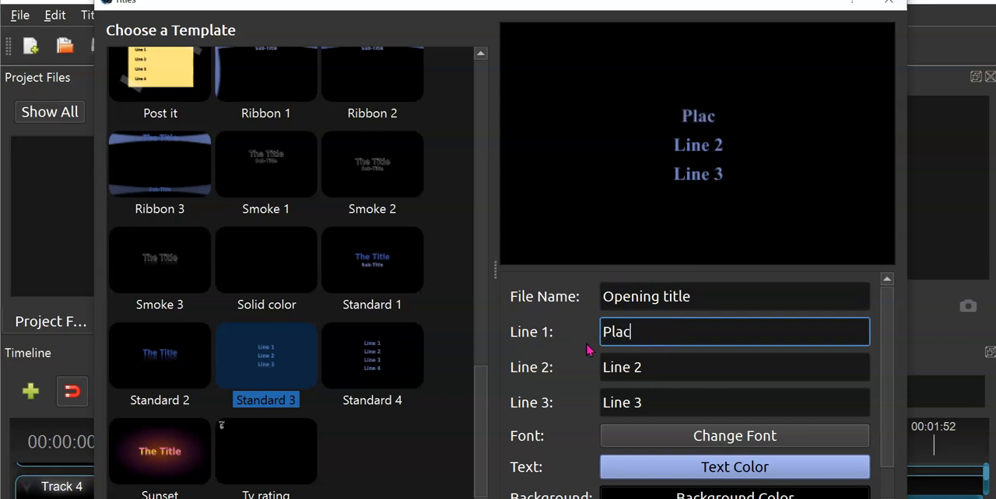
type("e of I")
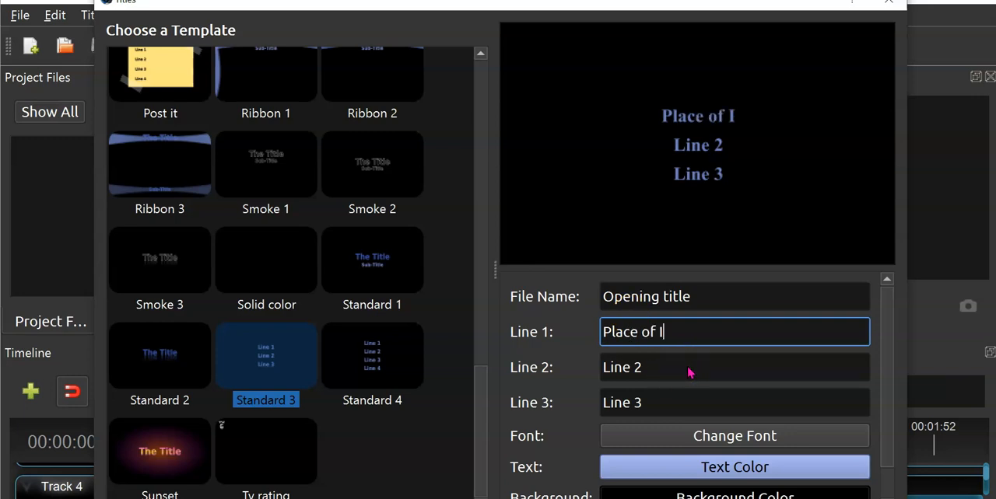
type("nterest")
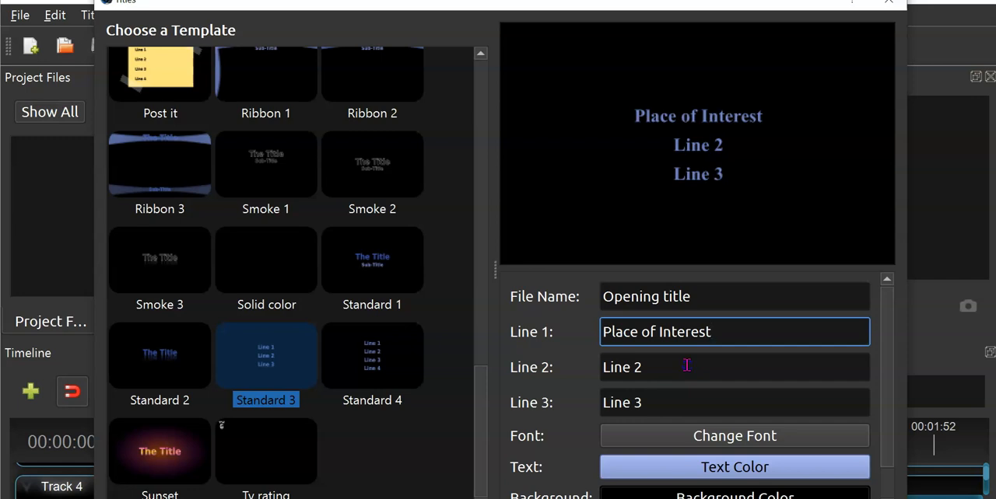
- Replace the title's Line 2 text with "Created by"
left_click_drag(687, 365, 589, 362)
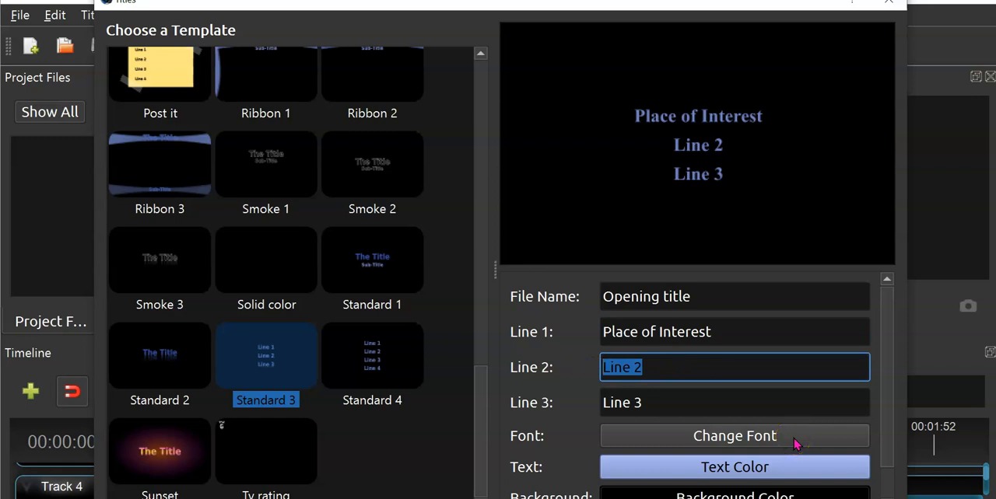
type("Cre")
type("d by")
left_click(611, 376)
left_click(704, 254)
type("ate")
- Replace the title's Line 3 text with "Student"
left_click(683, 402)
left_click_drag(633, 402, 580, 399)
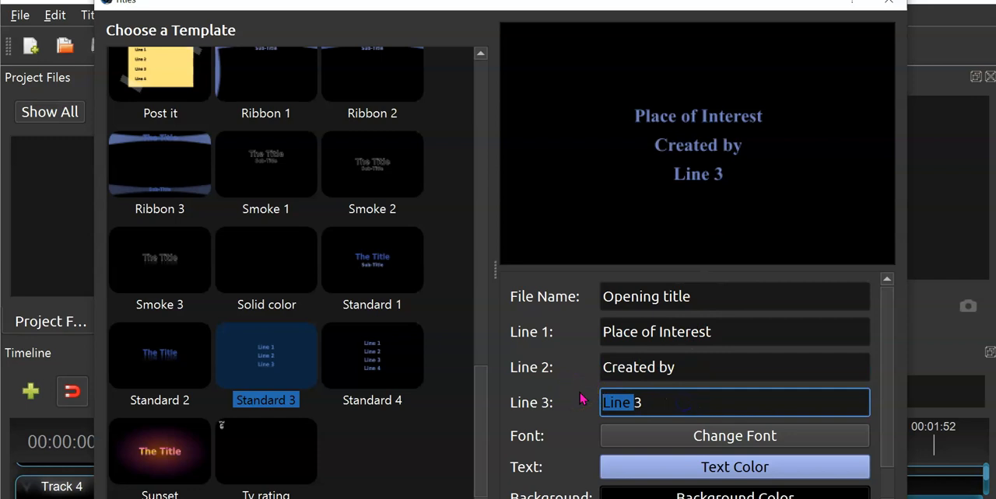
key("BackSpace")
type("S")
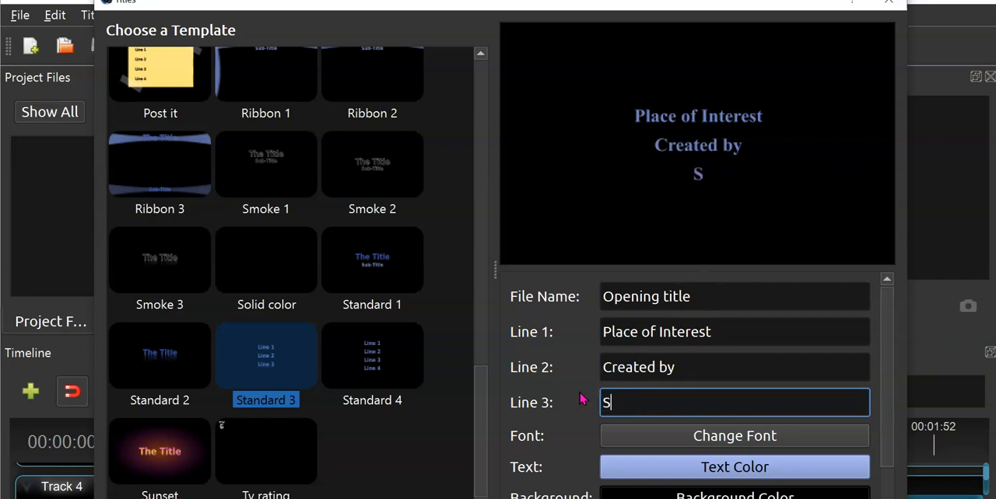
type("tud")
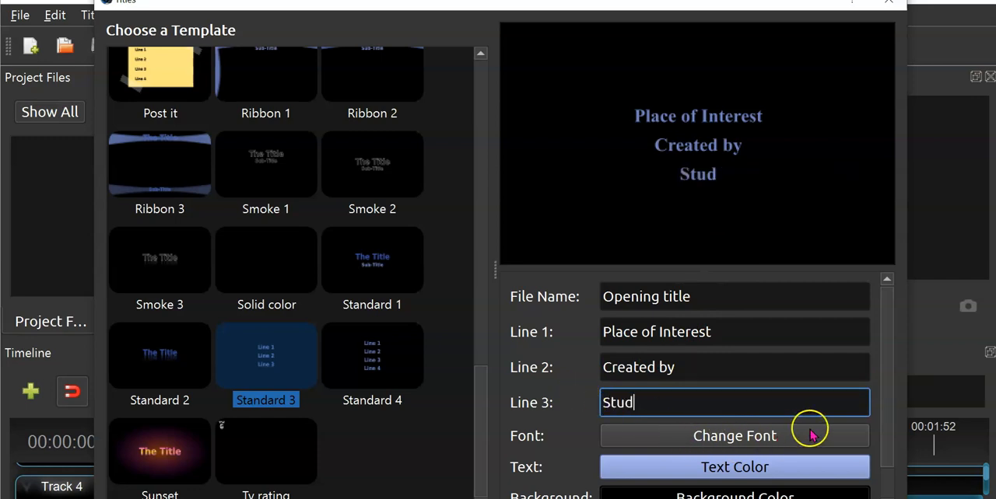
type("ent")
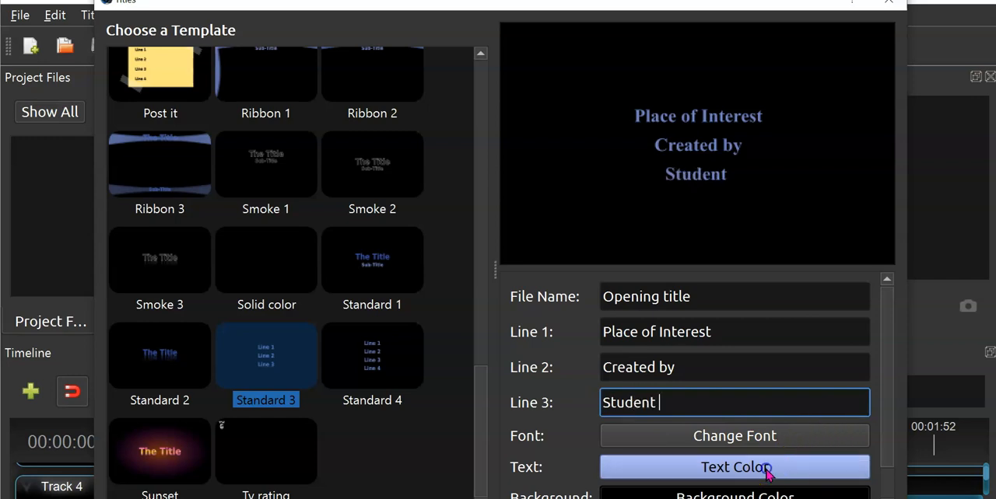
- Set the opening title's text color to yellow from the basic colors
left_click(766, 467)
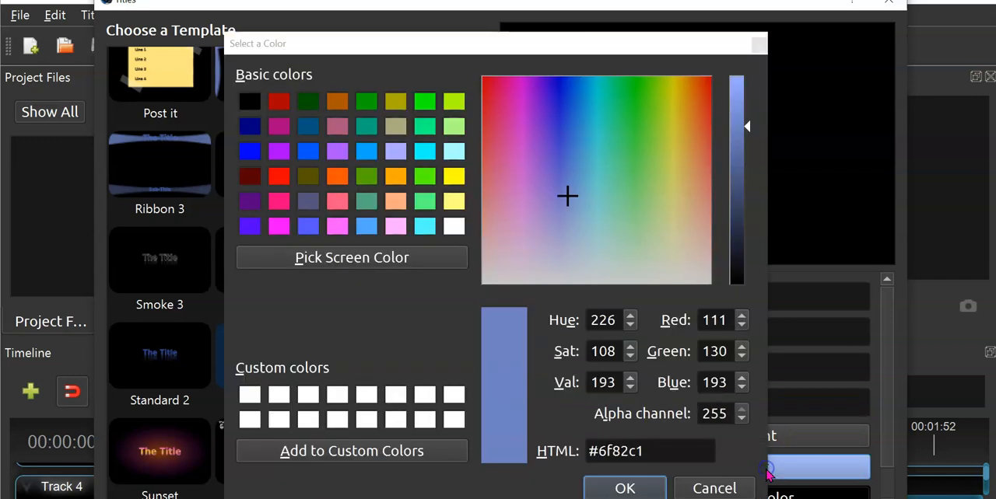
left_click(453, 175)
left_click(640, 487)
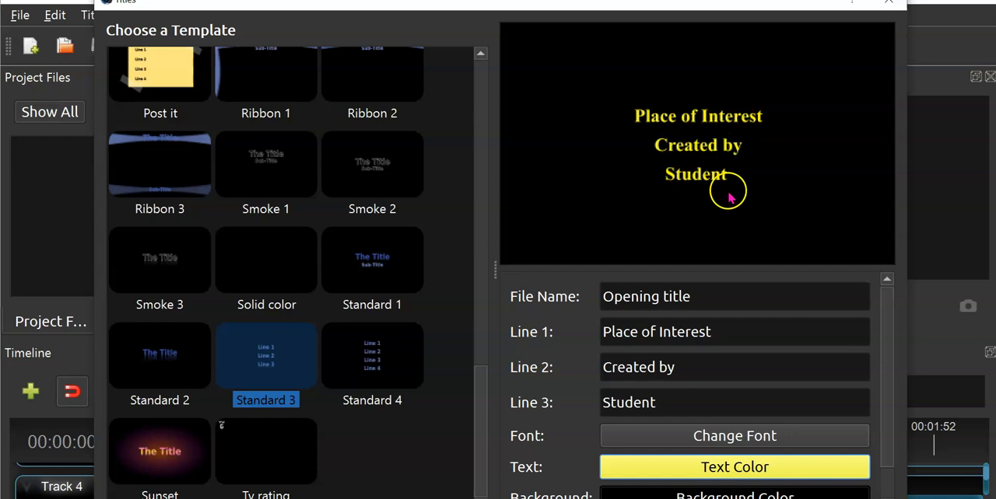
- Set the opening title's font size to 72 and save the title to the project files
left_click(753, 434)
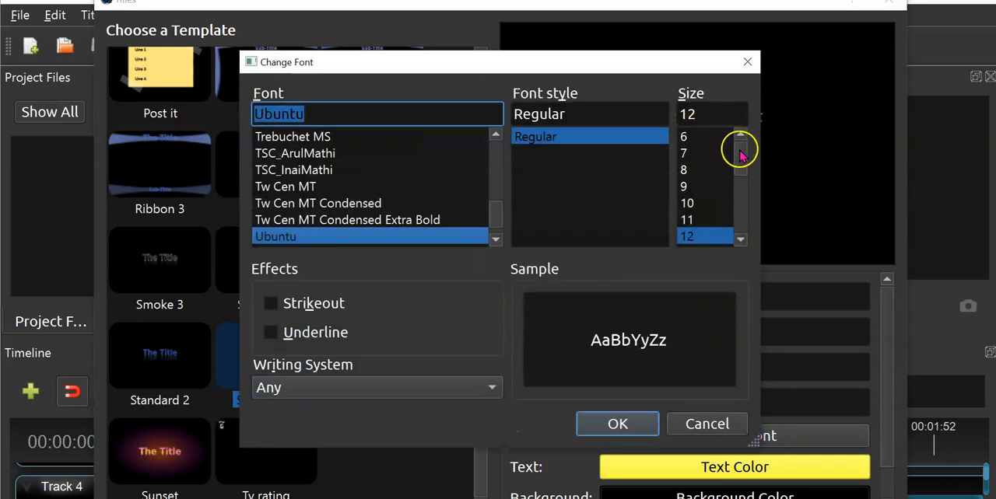
left_click_drag(741, 160, 736, 231)
left_click(706, 236)
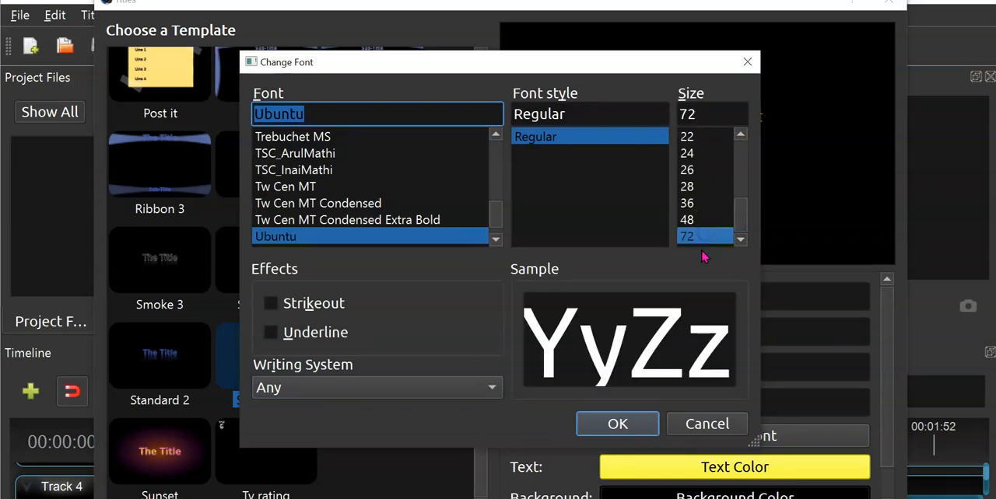
left_click(639, 430)
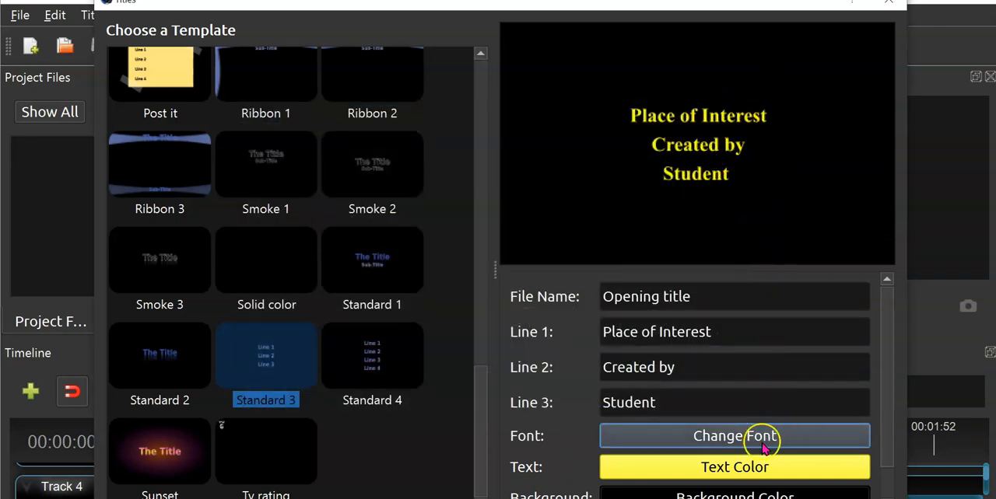
left_click_drag(724, 3, 729, 0)
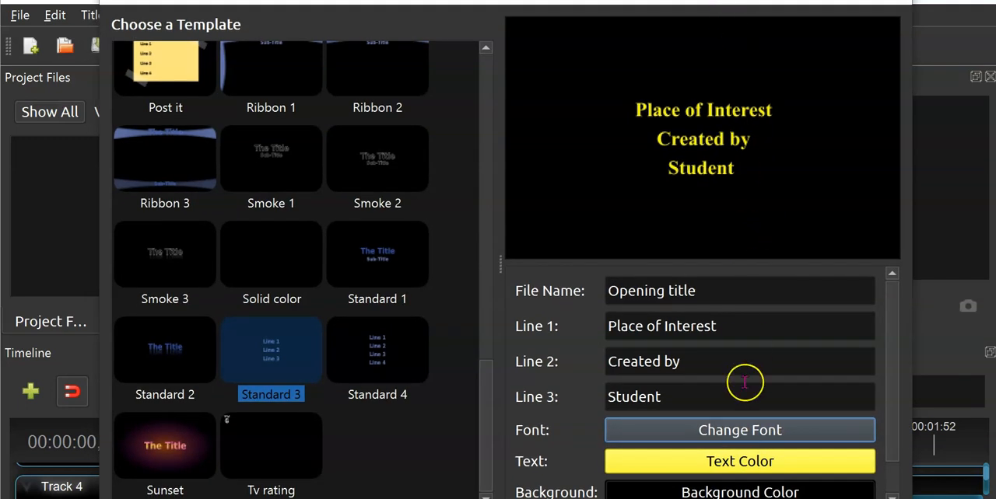
left_click(758, 498)
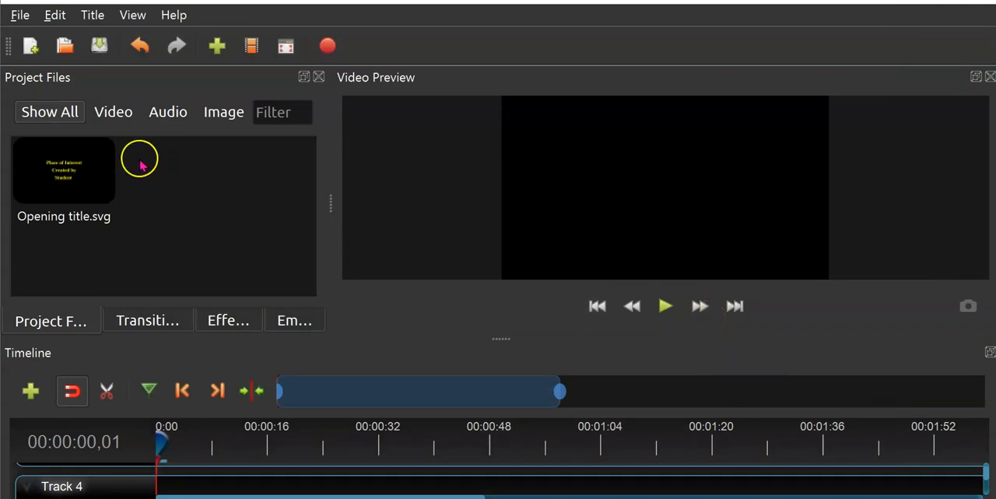
- Start a second title from the Standard 4 template and select its default file name for replacement
left_click(93, 15)
left_click(125, 39)
scroll(455, 221, "down", 10)
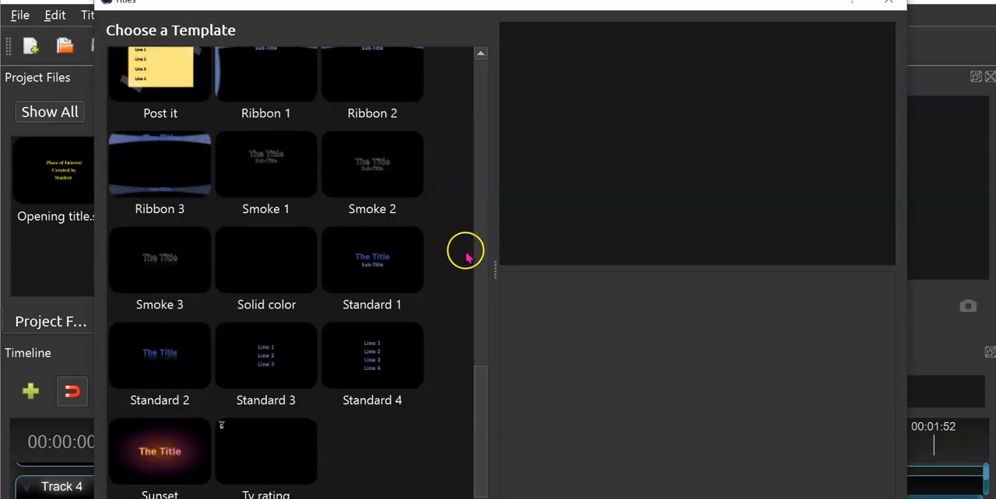
left_click(374, 356)
left_click_drag(730, 291, 563, 291)
- Switch to the Word worksheet and read the text required in the storyboard's Credits box
key("alt+Tab")
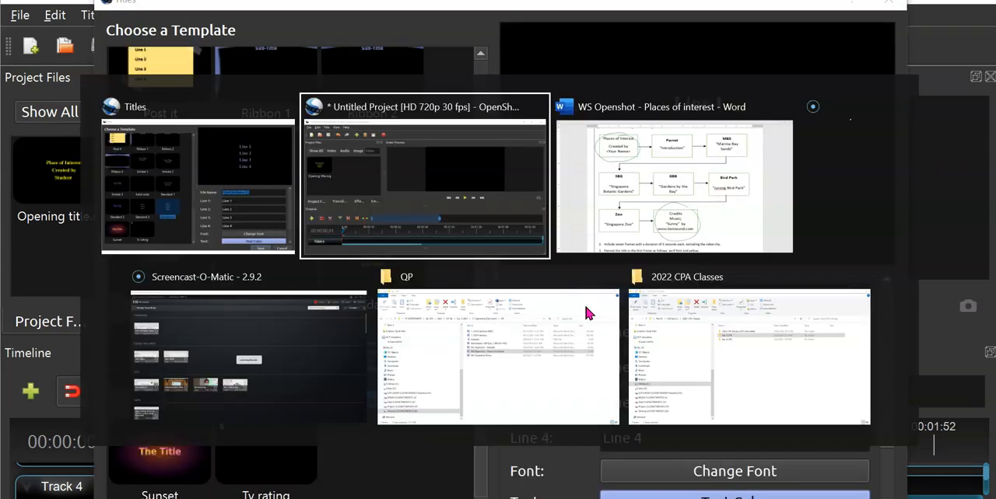
key("alt+Tab")
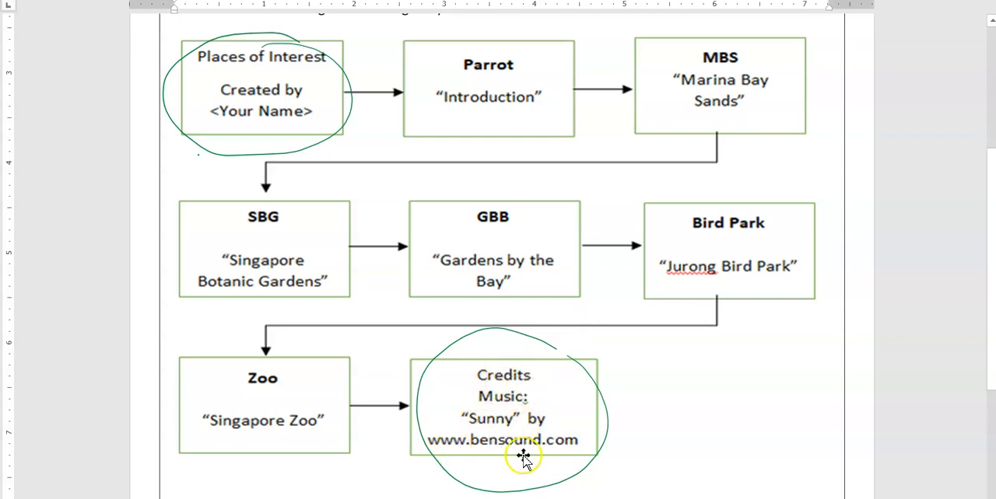
- Switch back to OpenShot's title editor and enter Credits as both the title's file name and its first line
key("alt+Tab")
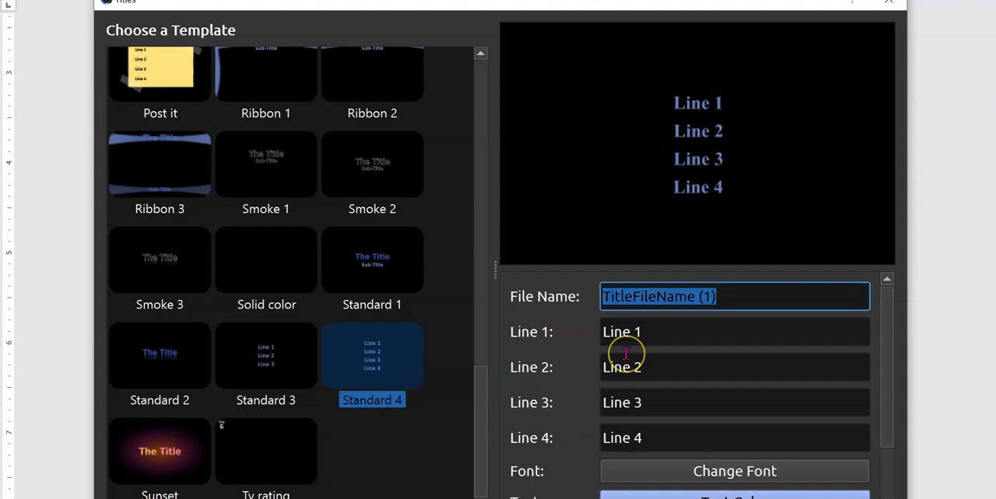
type("Credits")
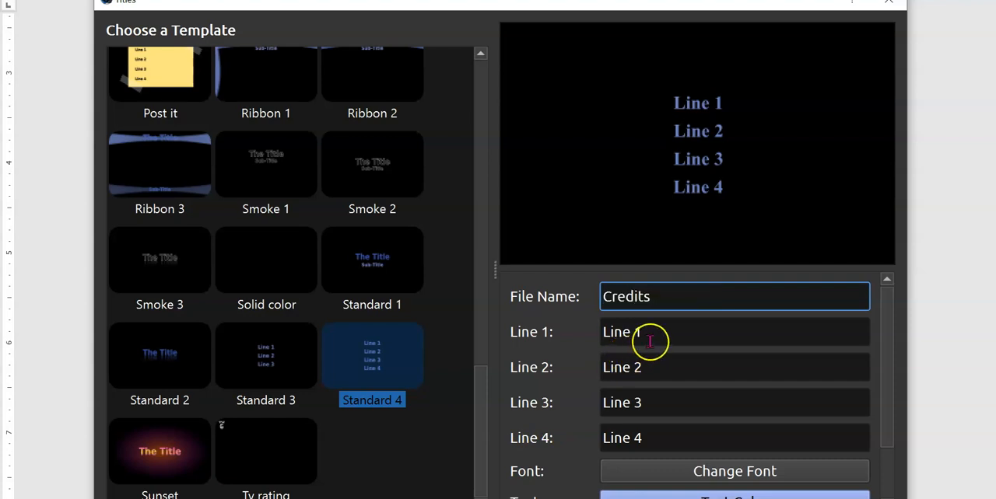
left_click_drag(651, 337, 568, 337)
type("C")
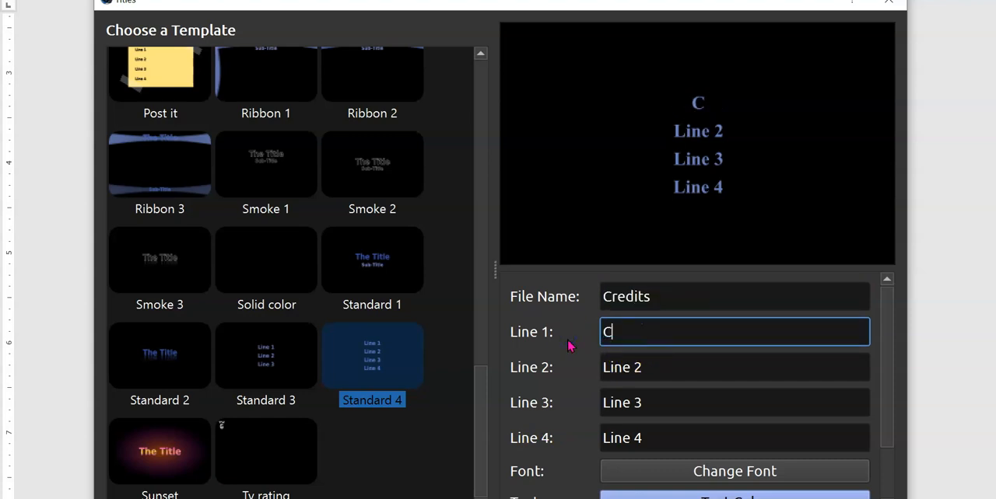
type("red")
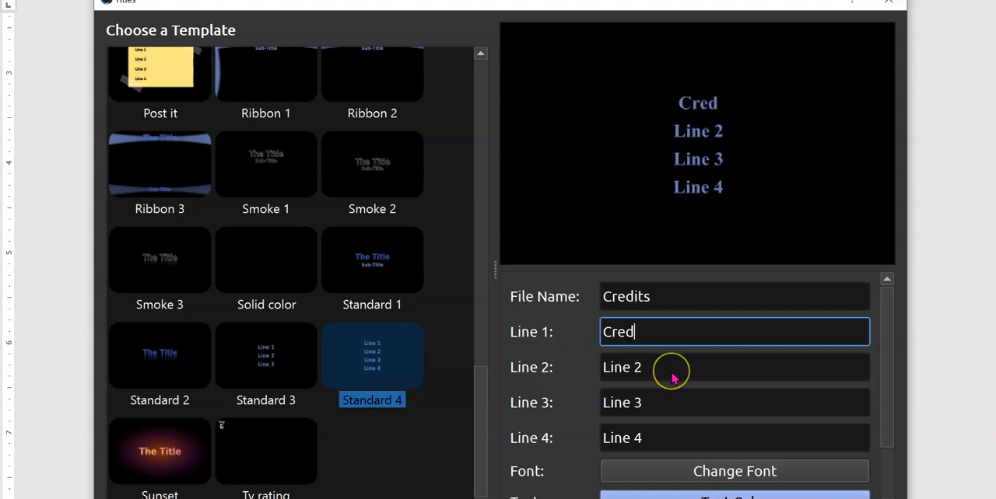
type("its")
- Set the credits title's second line to Music: and its third line to "Sunny" by
left_click_drag(669, 371, 570, 379)
type("M")
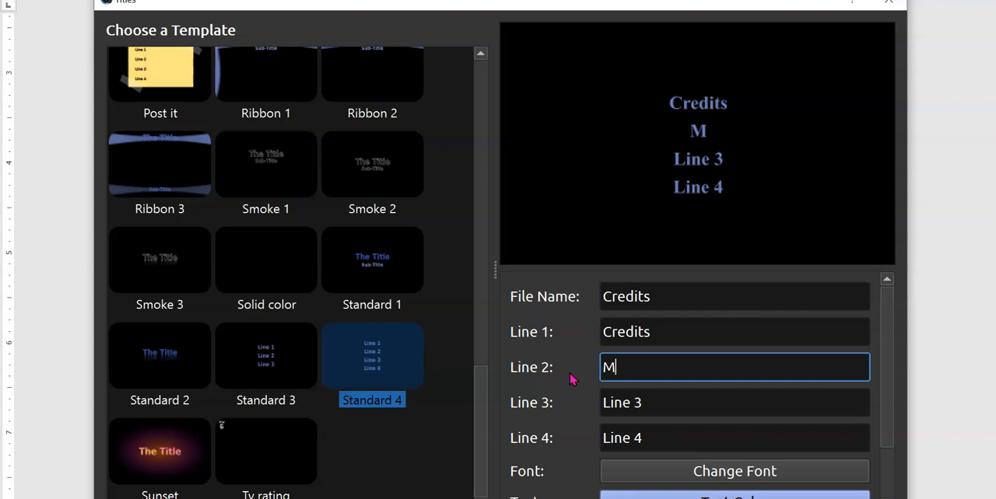
type("usic:")
left_click_drag(666, 402, 592, 400)
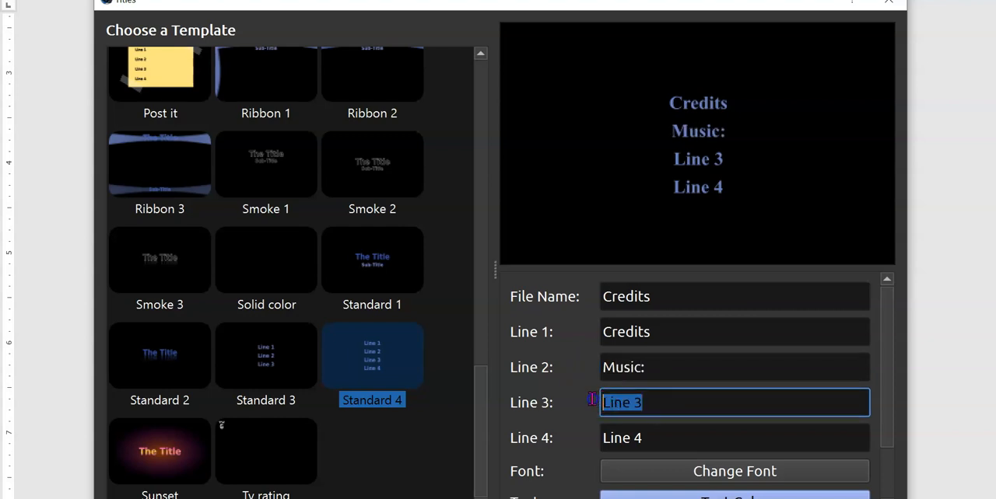
type("\"")
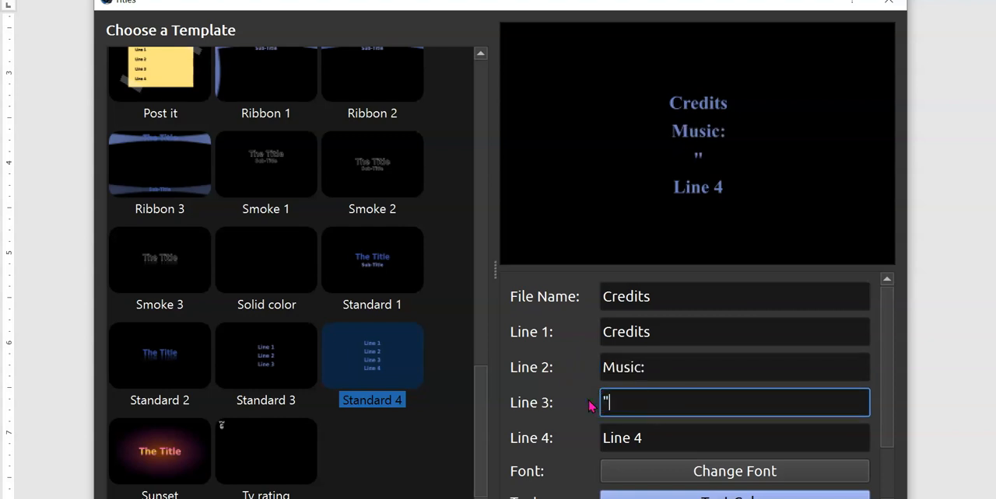
type("Sunny\" by")
left_click(654, 442)
left_click_drag(634, 439, 586, 442)
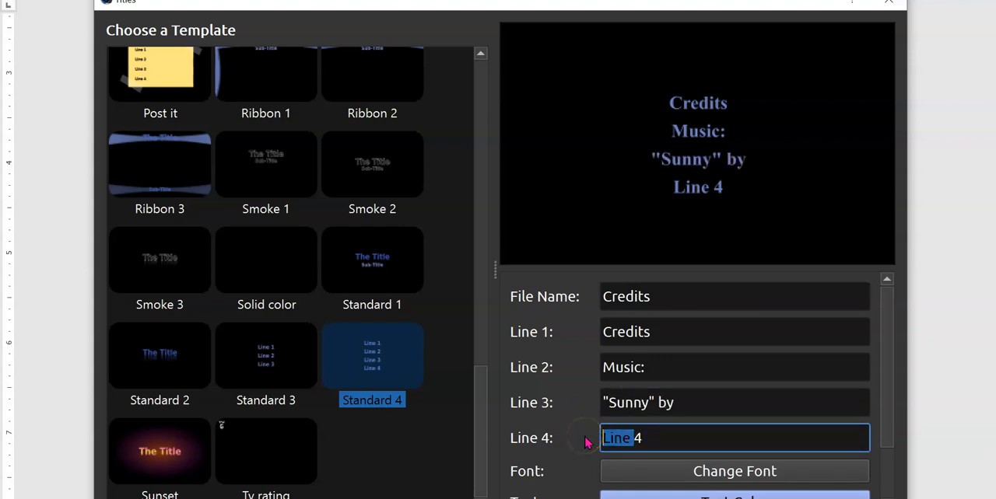
key("BackSpace")
type("w")
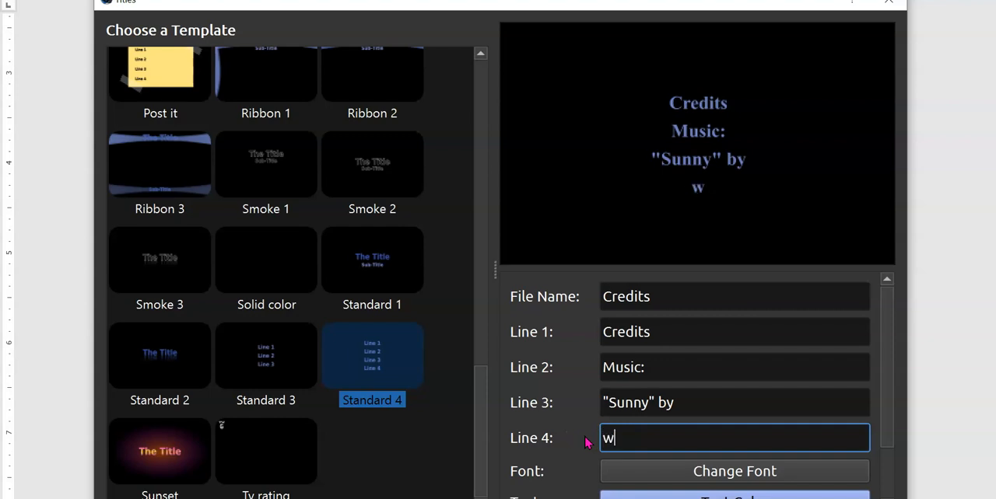
type("ww.")
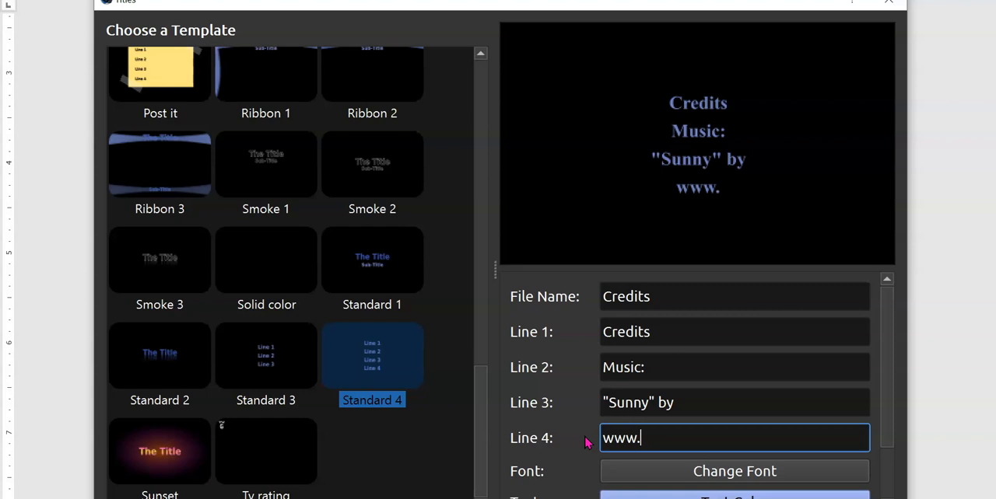
type("bensound.")
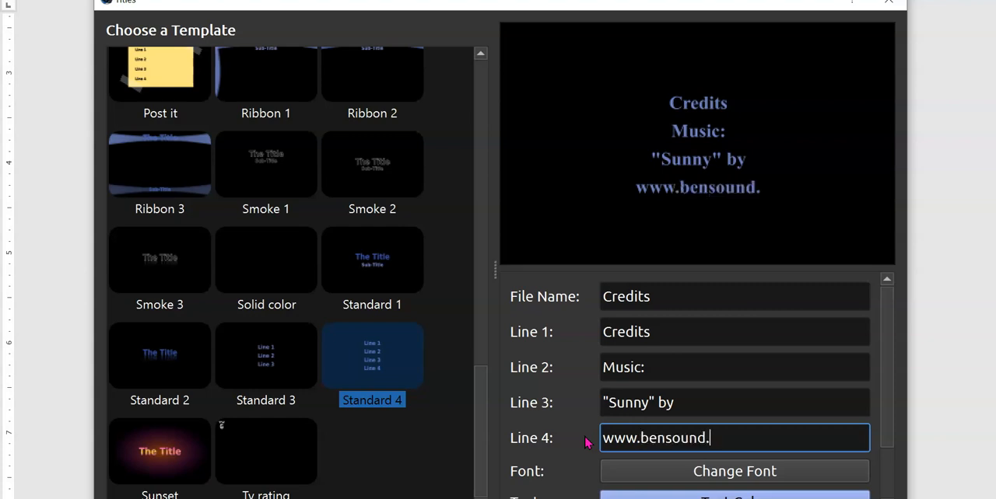
type("com")
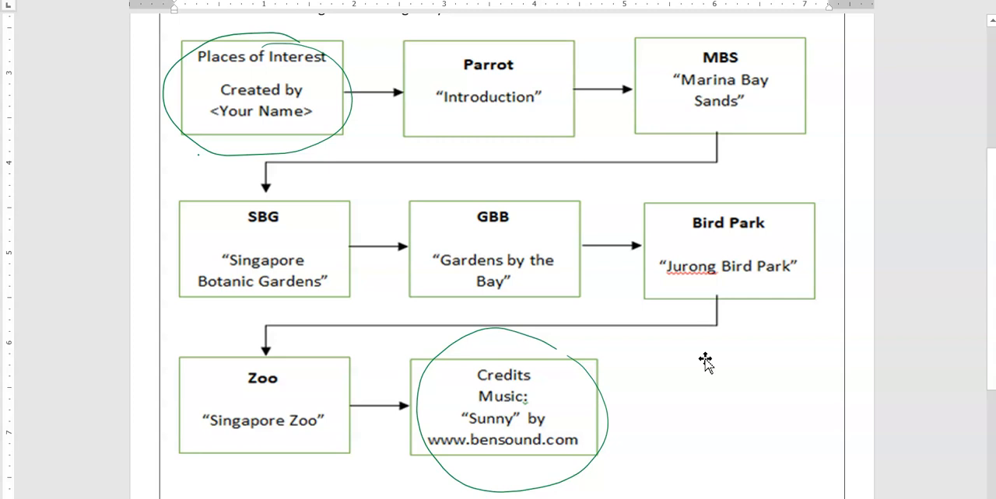
- Return to OpenShot and remove Track 5 and Track 4 from the timeline after enlarging its area
key("alt+Tab")
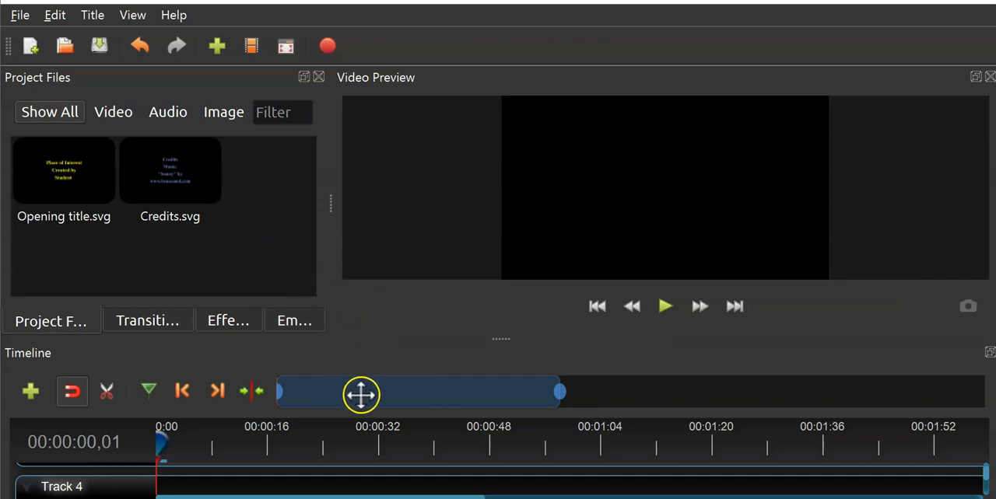
left_click_drag(507, 339, 498, 208)
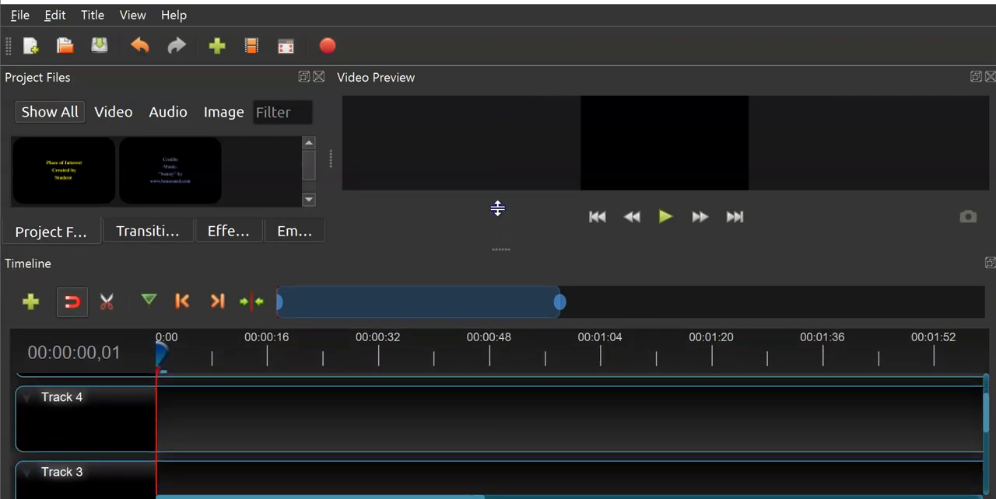
scroll(156, 405, "up", 1)
right_click(92, 412)
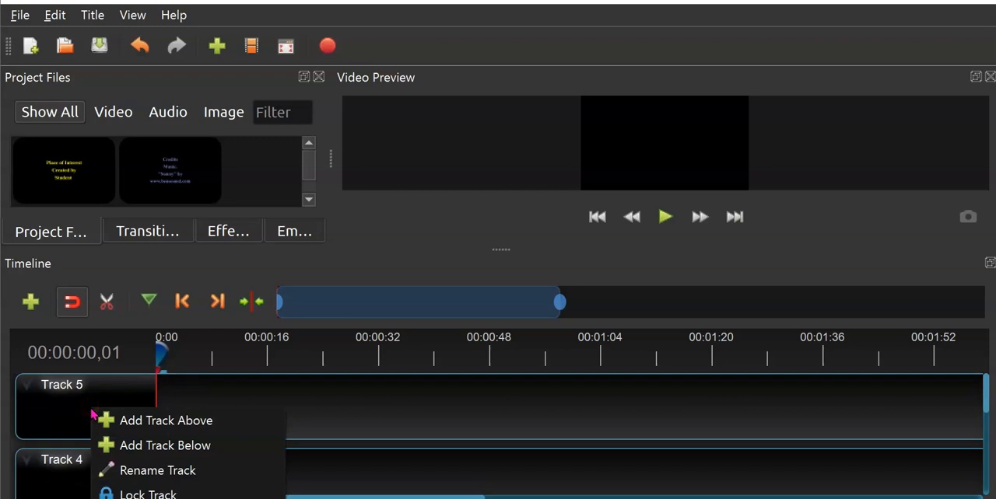
left_click(129, 498)
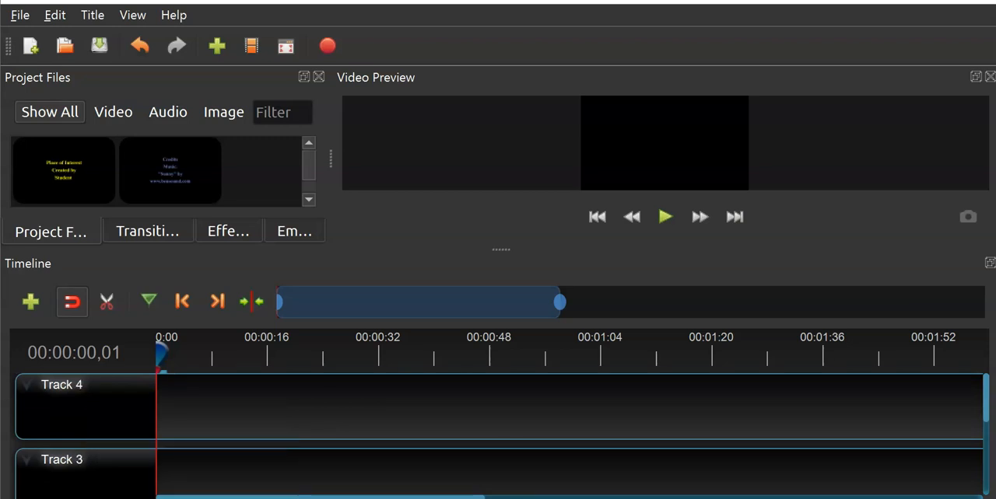
right_click(118, 411)
left_click(128, 498)
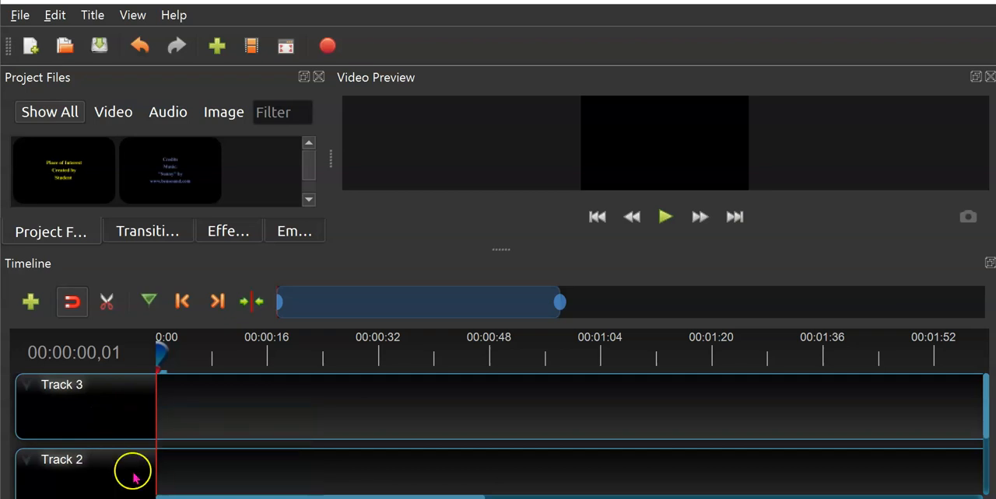
- Rename Track 3 in the timeline as Captions
right_click(78, 387)
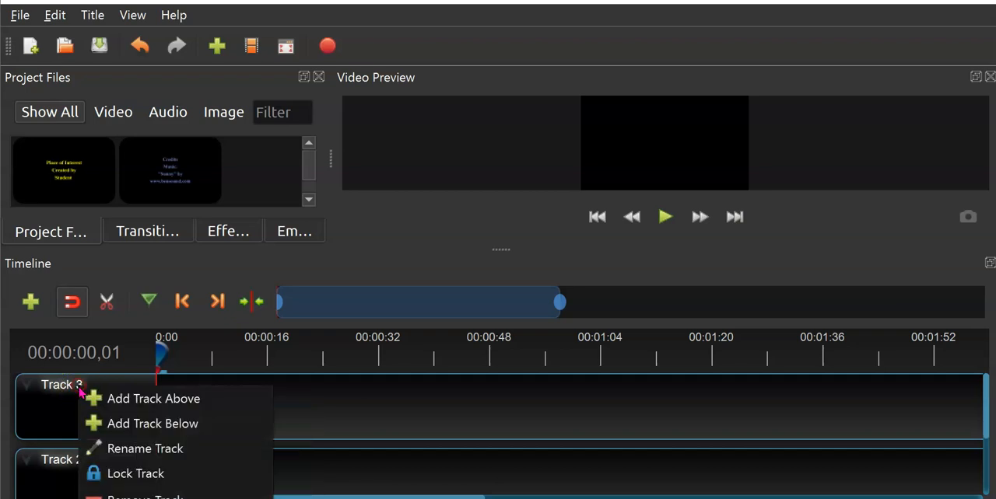
left_click(137, 449)
type("Captions")
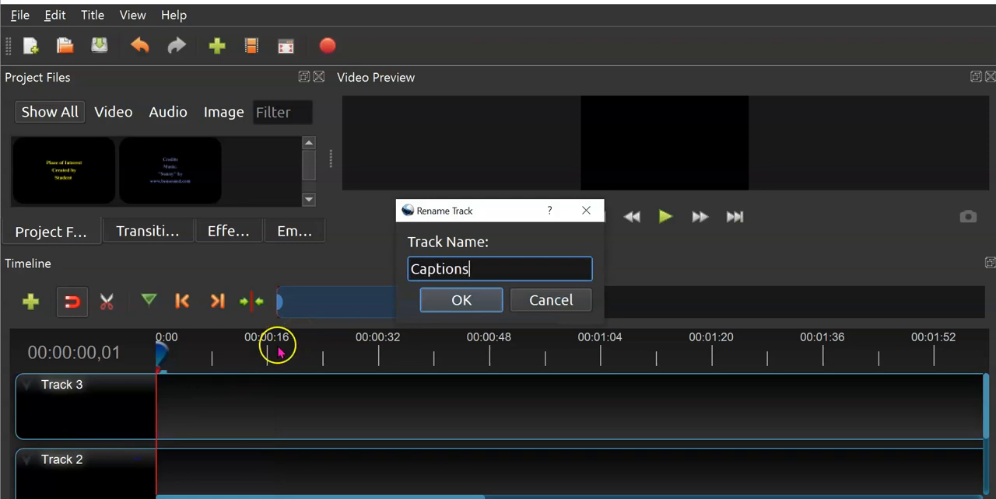
left_click(428, 299)
- Rename Track 2 in the timeline as Main
right_click(104, 463)
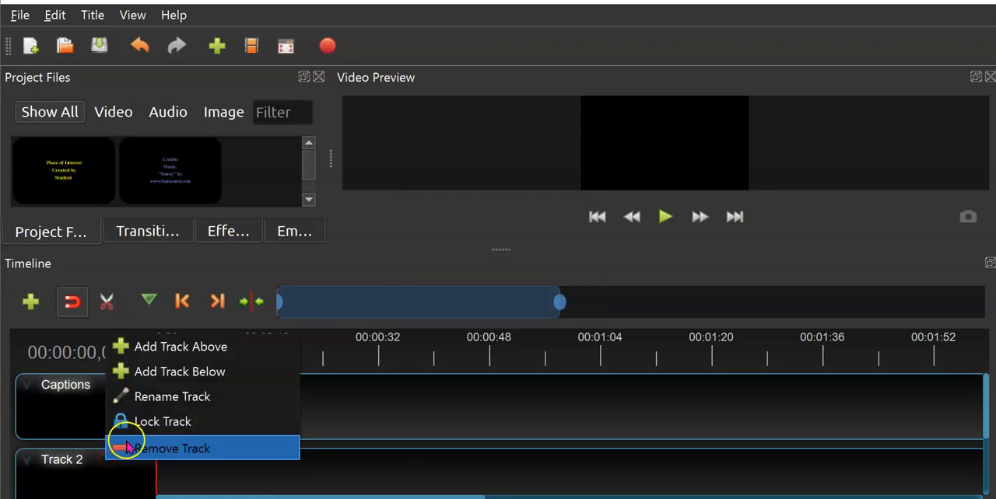
left_click(134, 399)
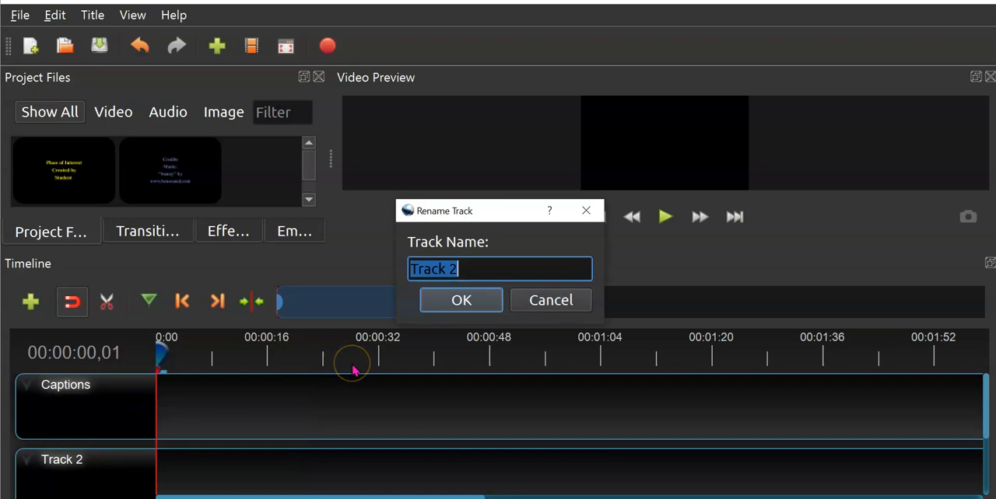
type("Main")
left_click(427, 300)
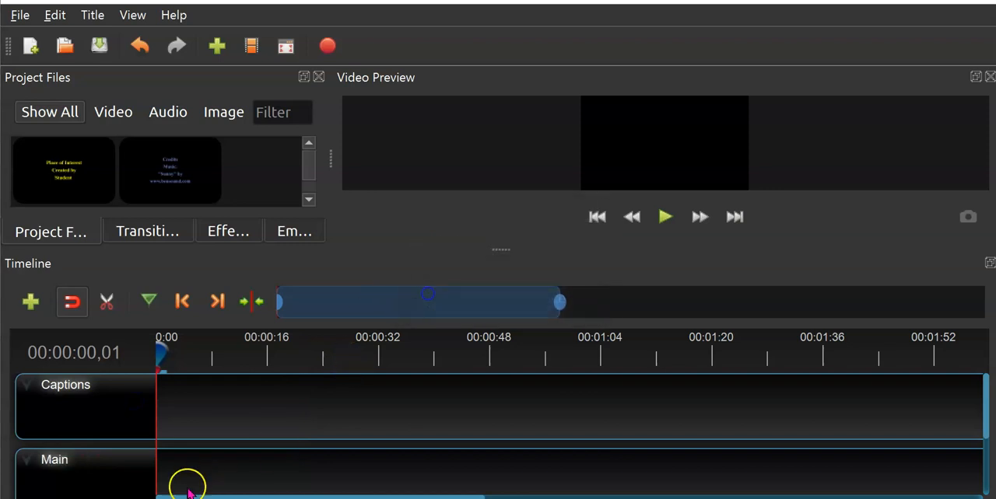
- Rename Track 1 in the timeline as Audio
scroll(218, 491, "down", 1)
scroll(218, 491, "down", 1)
right_click(98, 451)
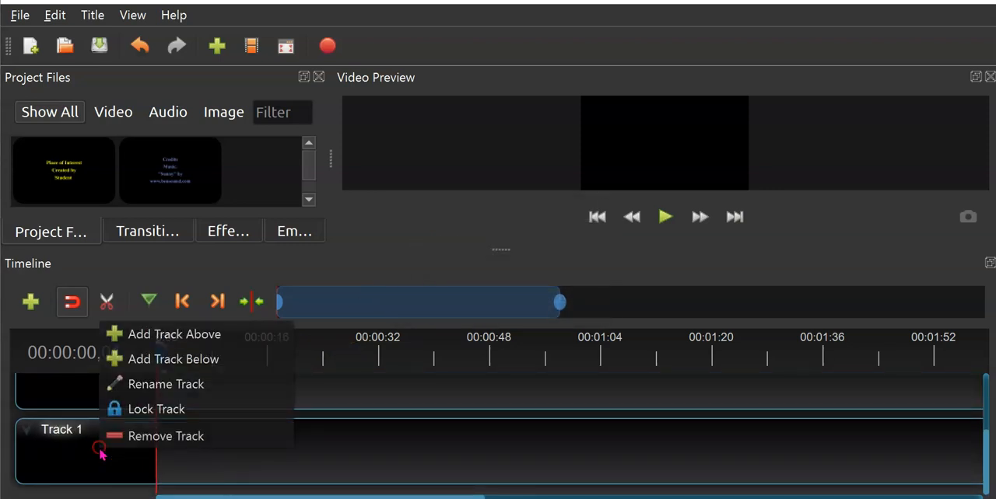
left_click(126, 383)
type("Audio")
left_click(425, 299)
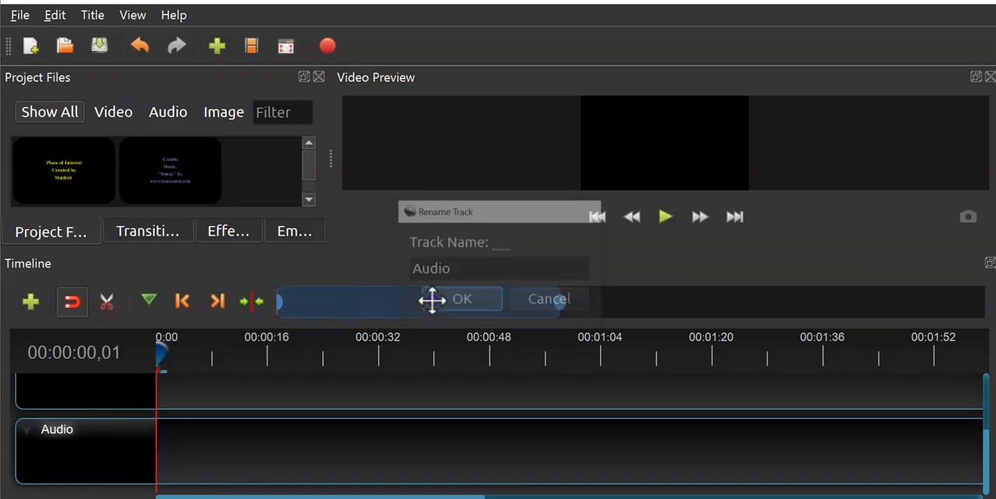
scroll(330, 431, "up", 2)
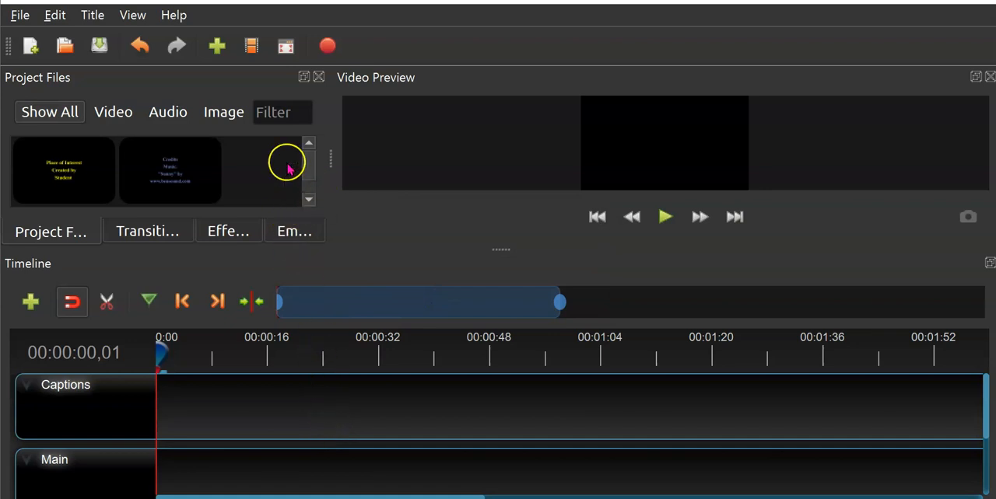
- Start saving the project under a new name and browse to This PC for the save location
left_click(21, 15)
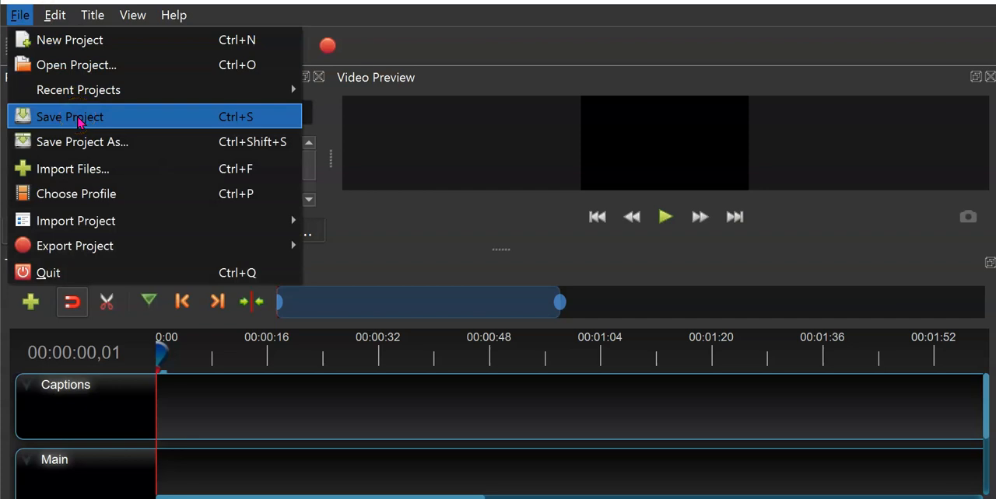
left_click(88, 140)
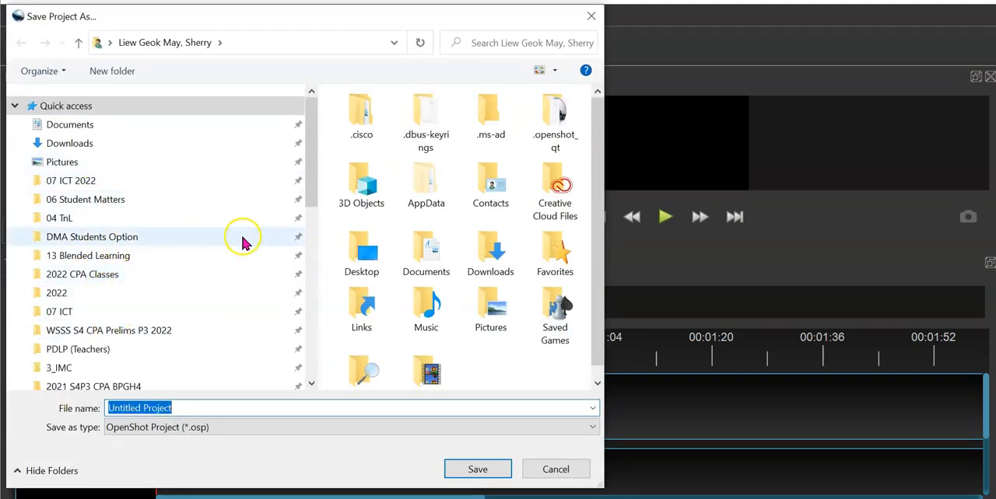
scroll(243, 258, "down", 1)
scroll(241, 255, "down", 2)
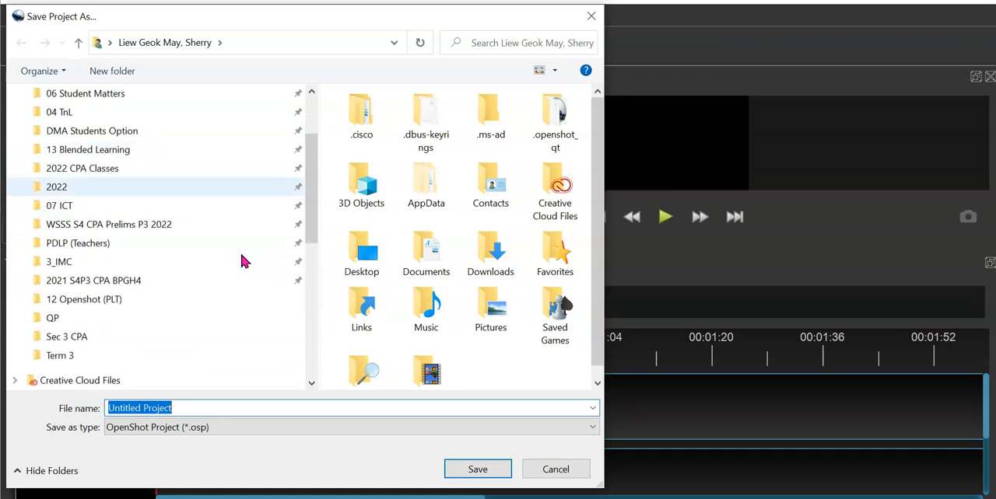
scroll(249, 261, "up", 2)
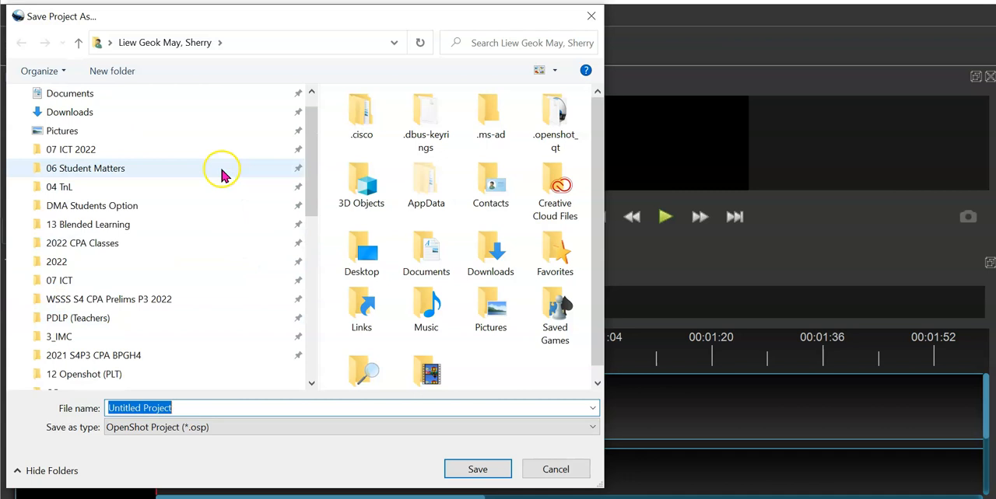
scroll(222, 177, "up", 1)
scroll(223, 191, "down", 2)
scroll(203, 273, "down", 4)
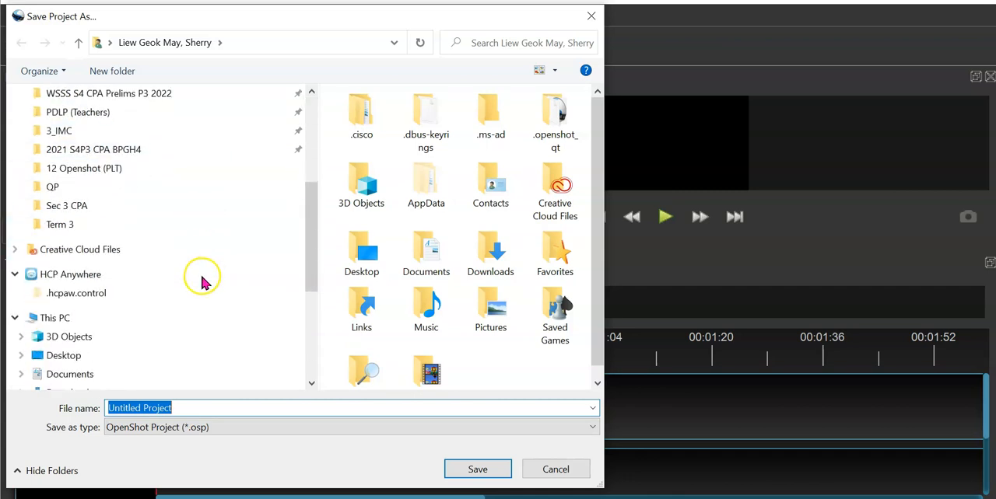
left_click(161, 321)
- Save the project as Places_name in C:\2022 CPA Classes\Sec 3 CPA, replacing the existing file
scroll(167, 322, "up", 6)
scroll(148, 351, "down", 4)
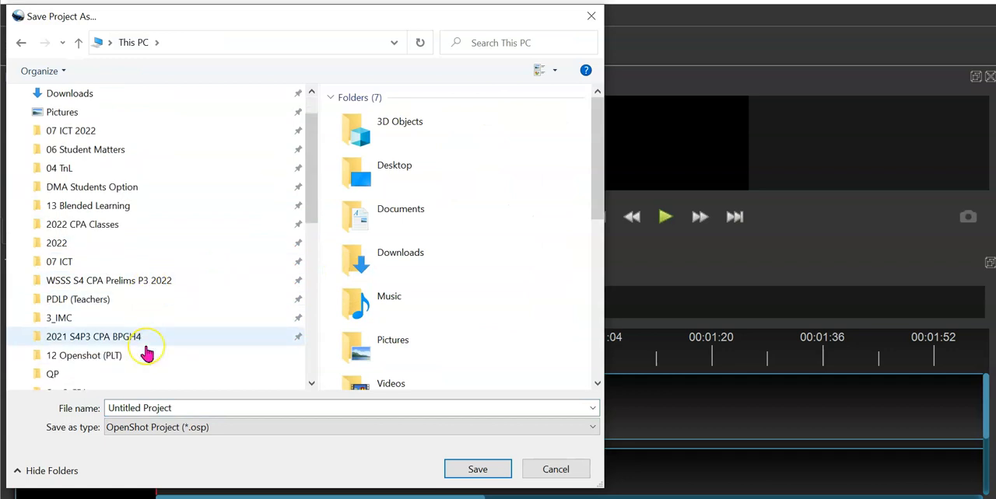
scroll(147, 354, "down", 2)
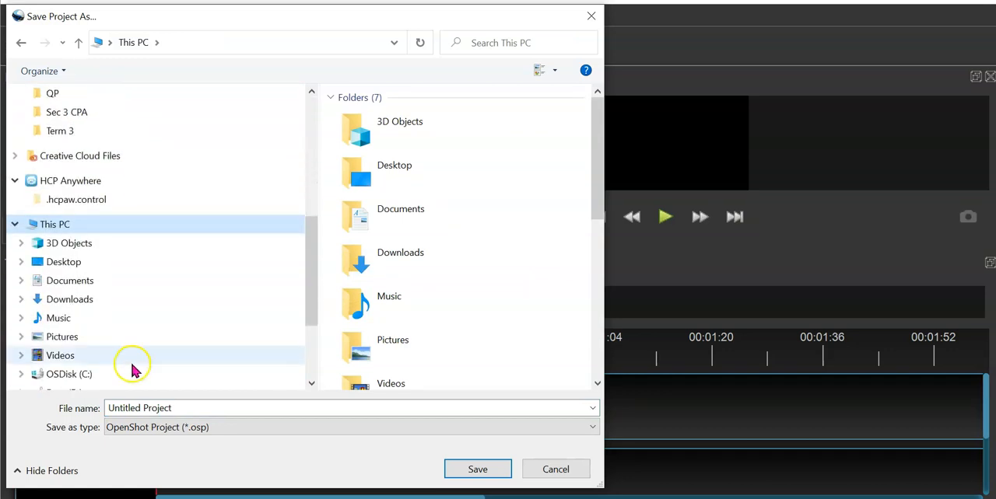
left_click(136, 373)
double_click(405, 122)
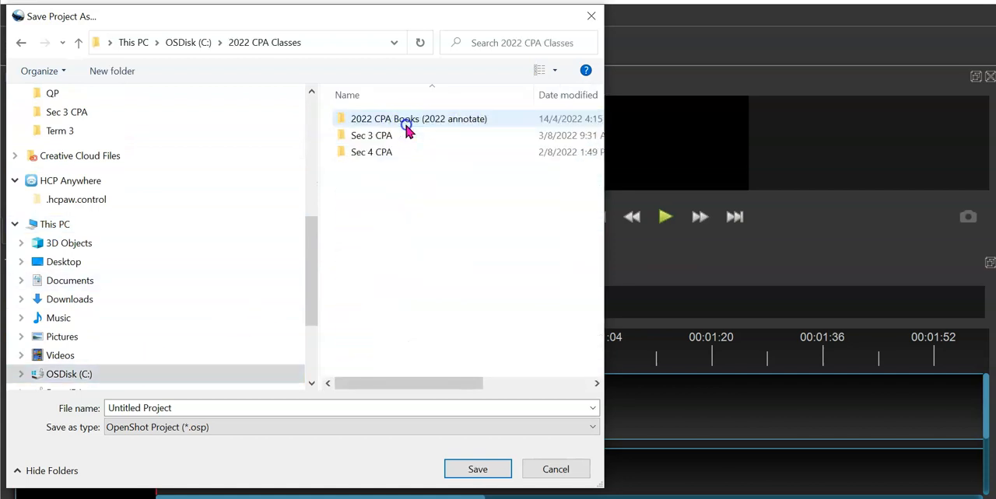
double_click(401, 133)
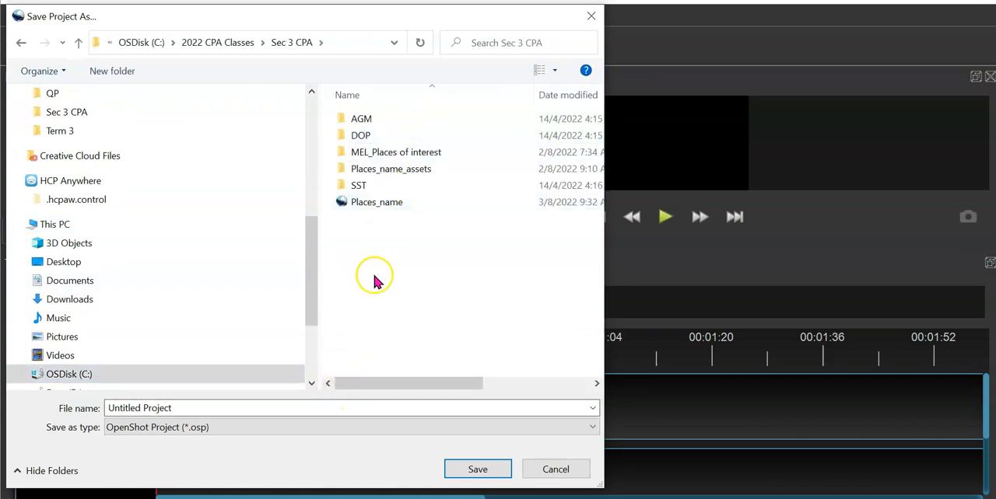
left_click(409, 202)
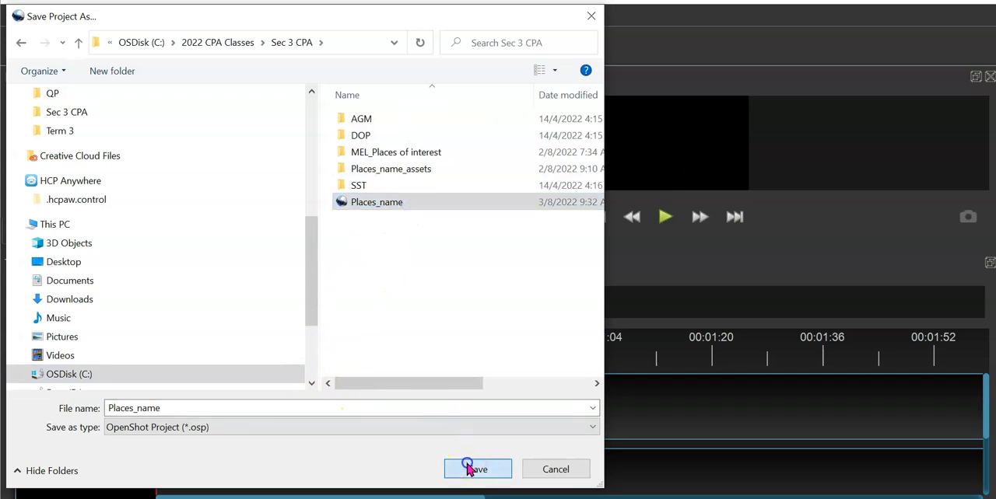
left_click(471, 469)
left_click(544, 280)
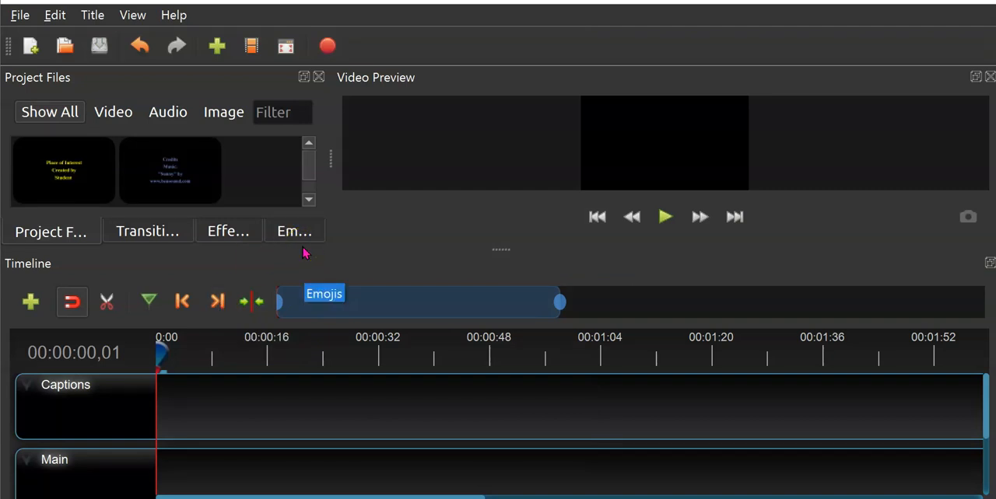
- Widen the Project Files area and make the upper panes taller so that complete thumbnails and file names fit
left_click_drag(329, 162, 595, 178)
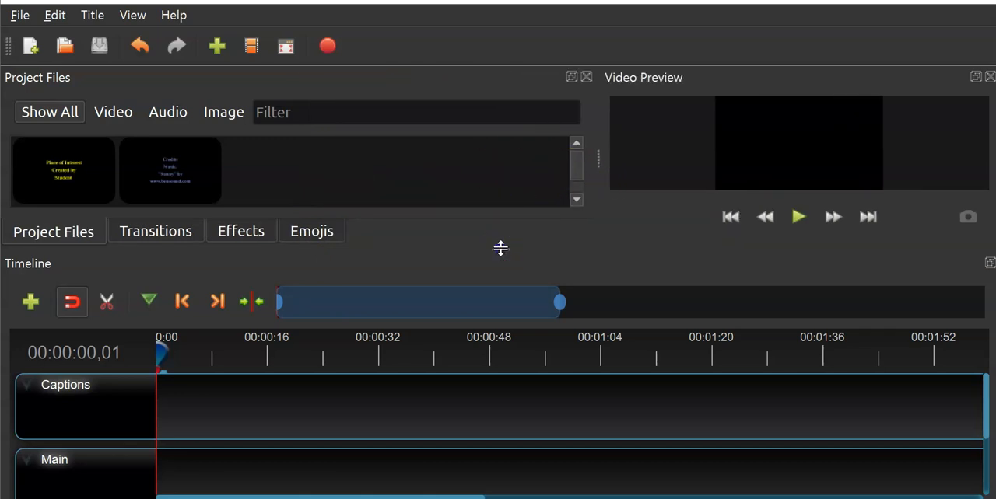
left_click_drag(500, 248, 500, 352)
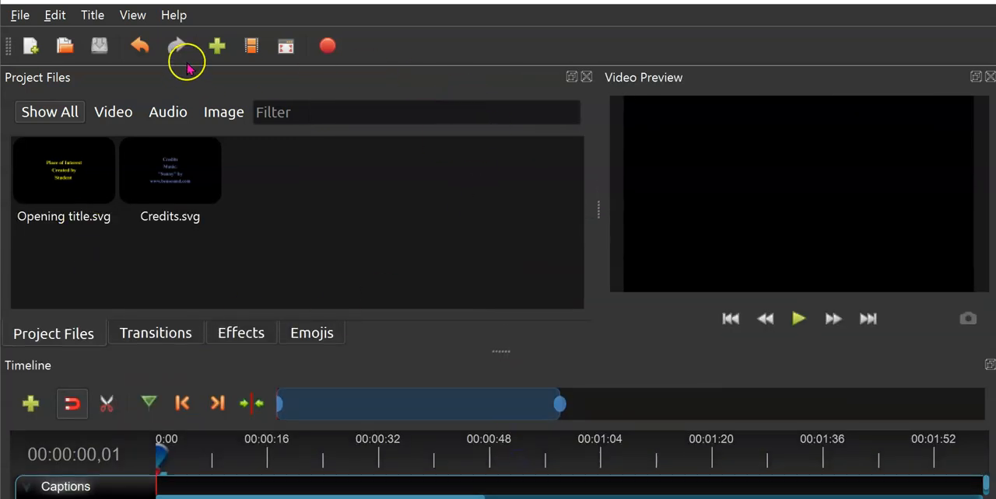
- Import all the media files from C:\2022 CPA Classes\Sec 3 CPA\MEL_Places of interest into the project
left_click(216, 51)
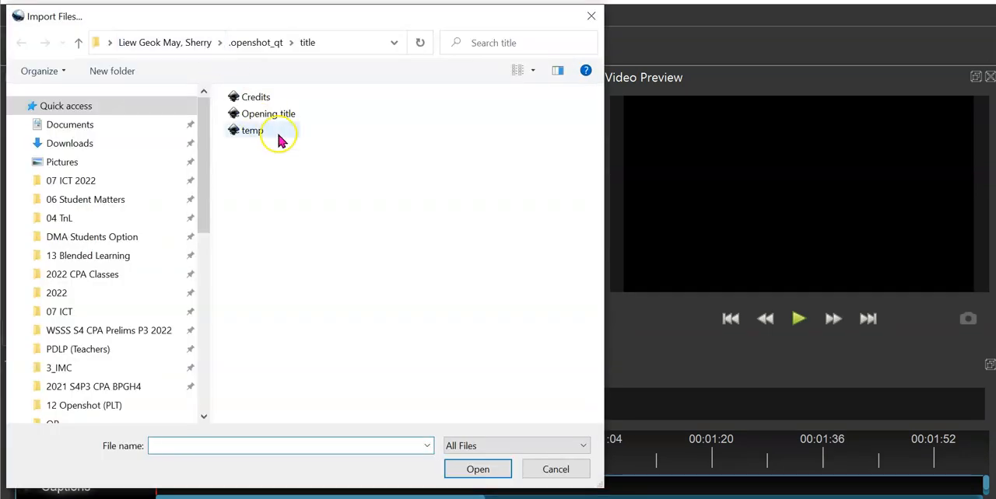
type("C:\\2022 CPA Classes\\Sec 3 CPA\\MEL_Places of interest")
key("ctrl+a")
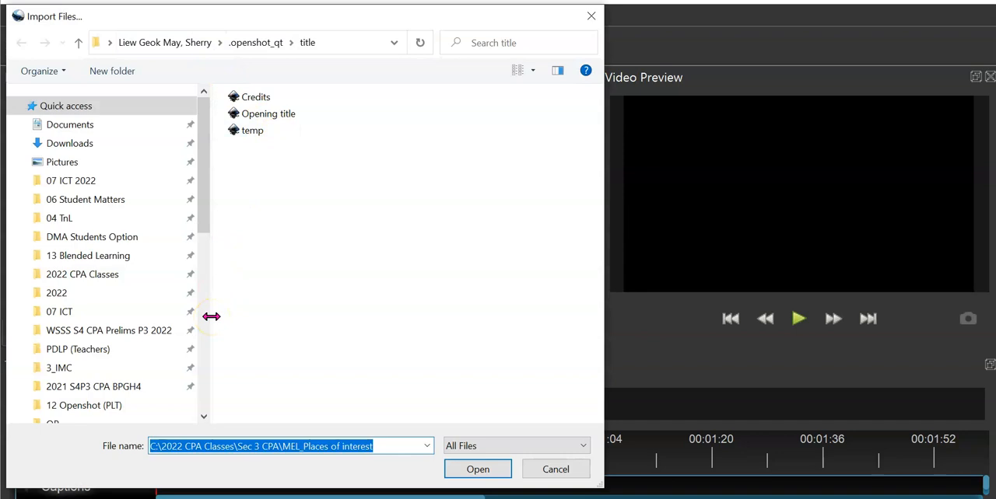
key("Return")
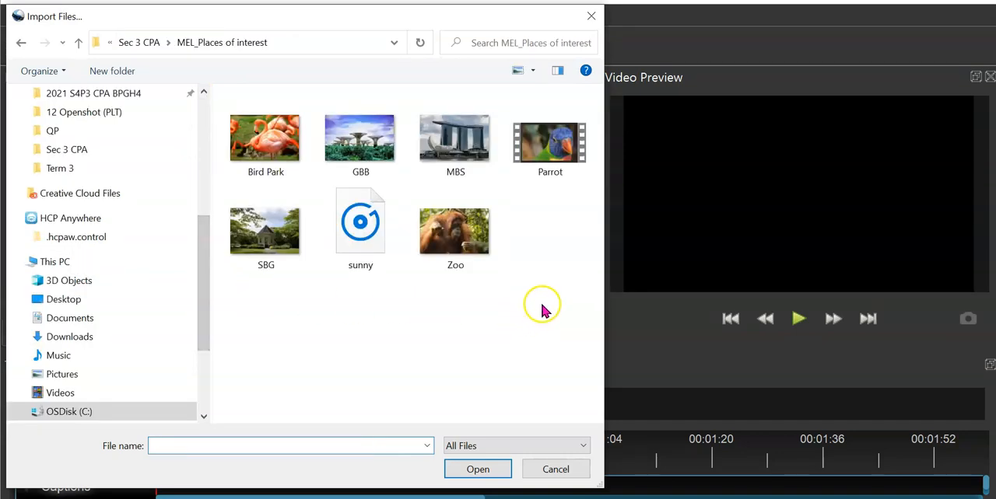
left_click_drag(567, 302, 243, 138)
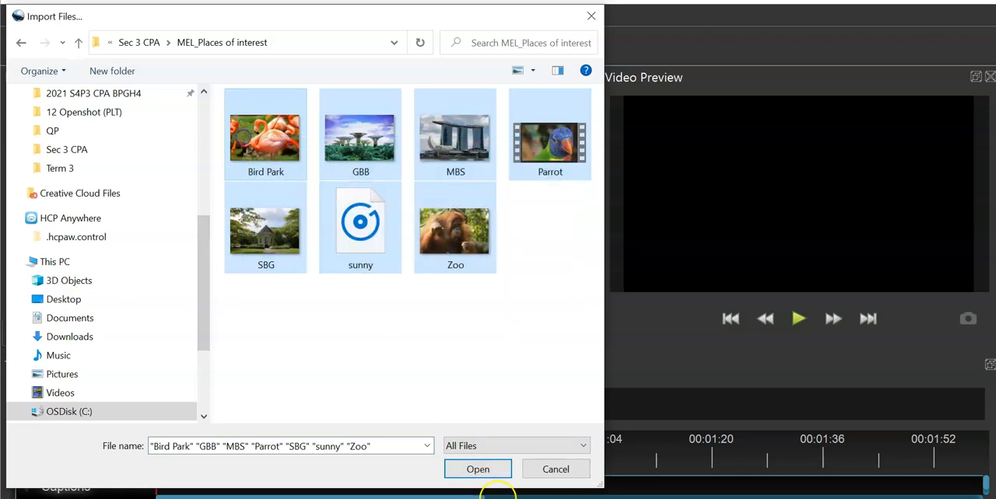
left_click(477, 469)
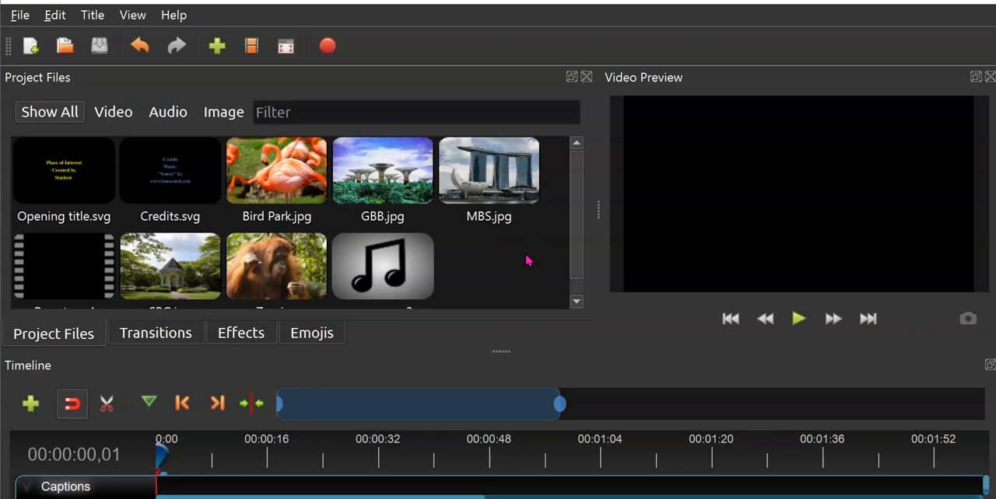
- Select all project files except sunny.mp3 and start adding them to the timeline
left_click_drag(504, 222, 480, 257)
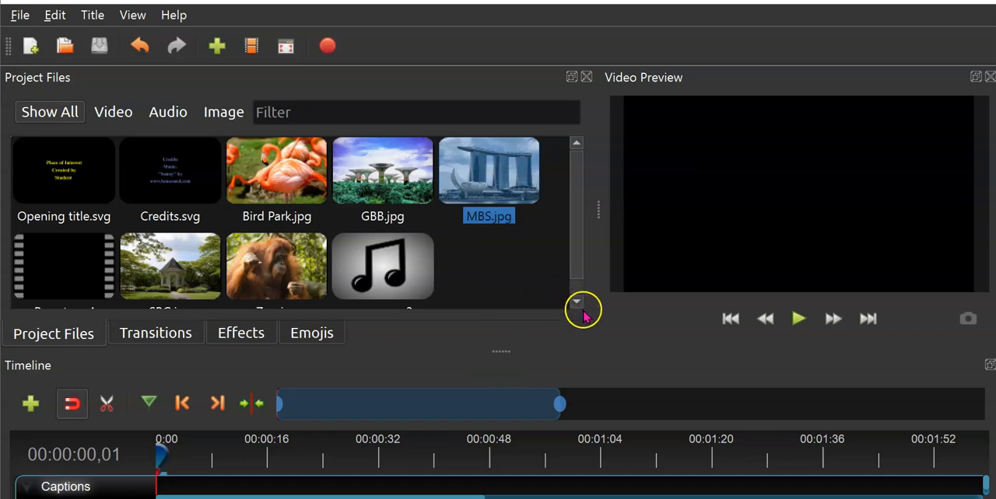
left_click_drag(543, 288, 54, 172)
left_click(328, 294)
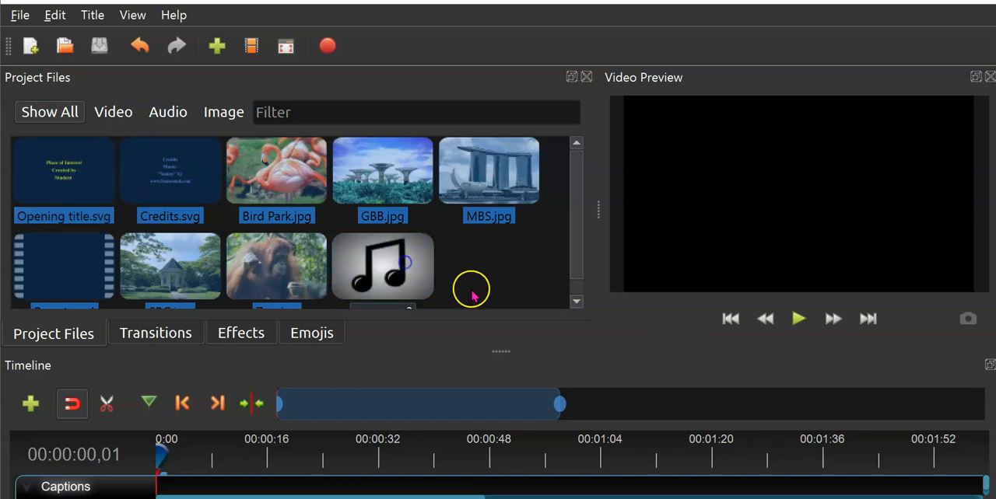
scroll(490, 286, "down", 1)
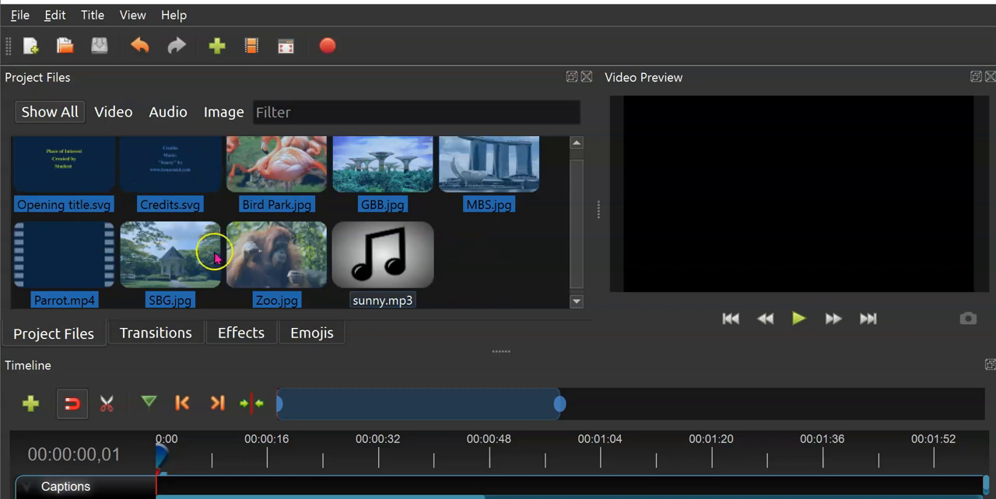
right_click(276, 247)
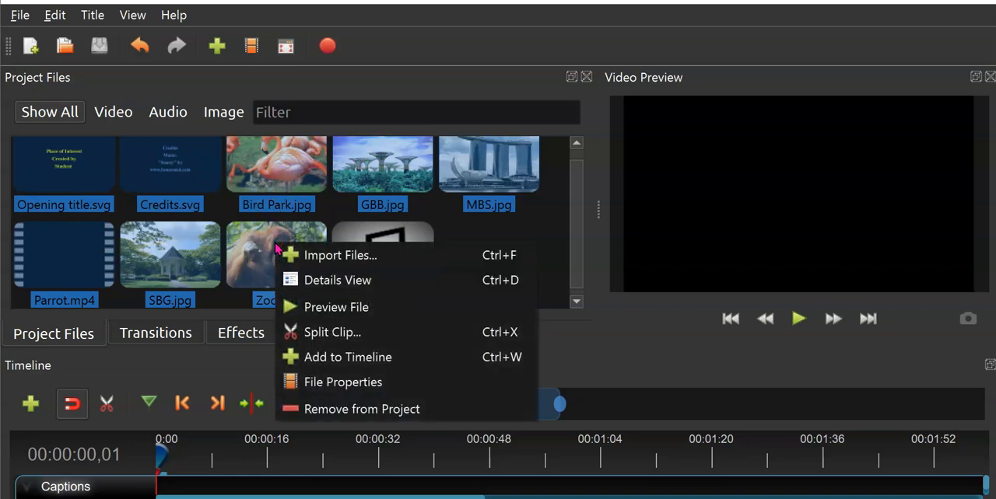
left_click(393, 359)
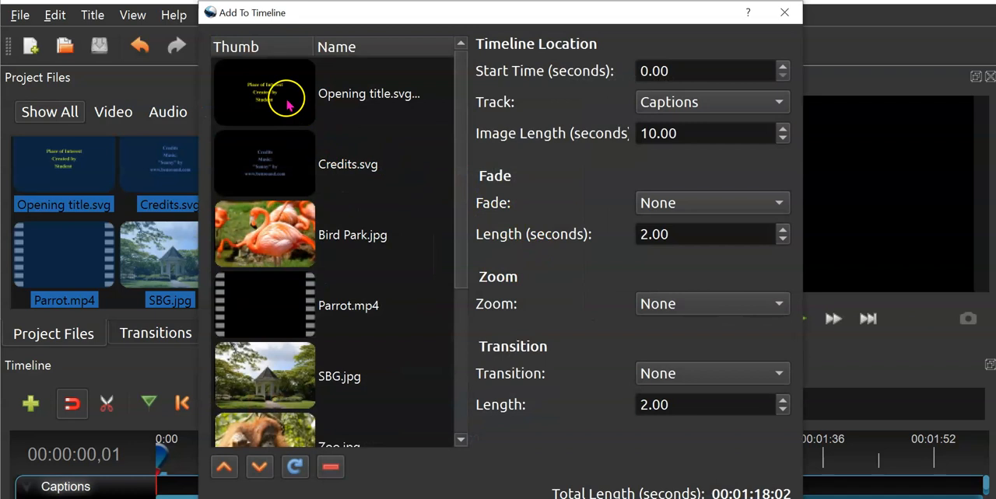
- Move Credits.svg to the end of the clip list
left_click(300, 149)
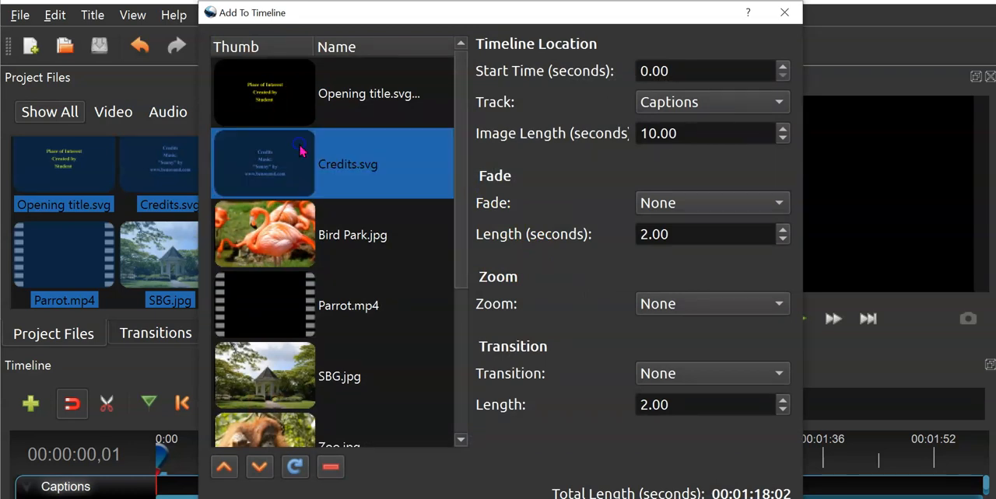
left_click(259, 467)
left_click(260, 467)
left_click(260, 467)
left_click(260, 467)
left_click(260, 467)
scroll(274, 437, "down", 3)
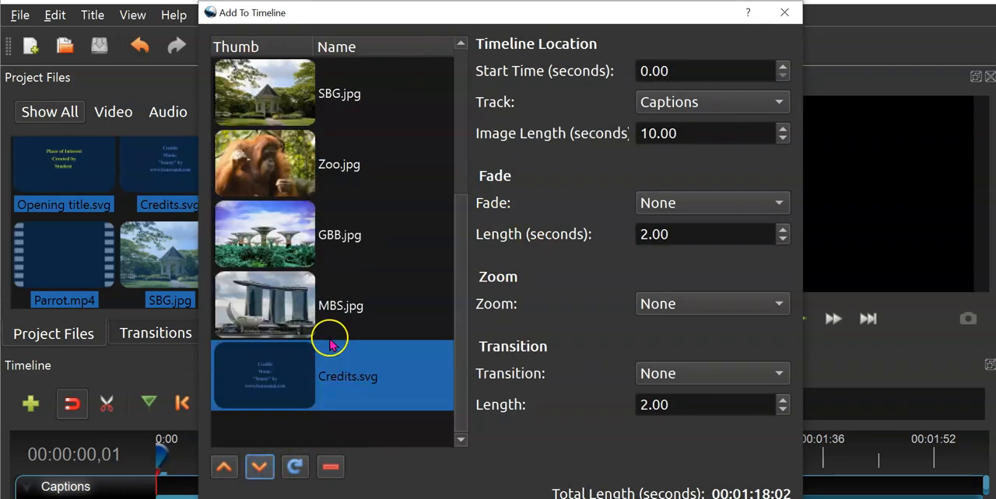
- Move Parrot.mp4 up in the clip list to directly after the opening title
scroll(366, 319, "up", 3)
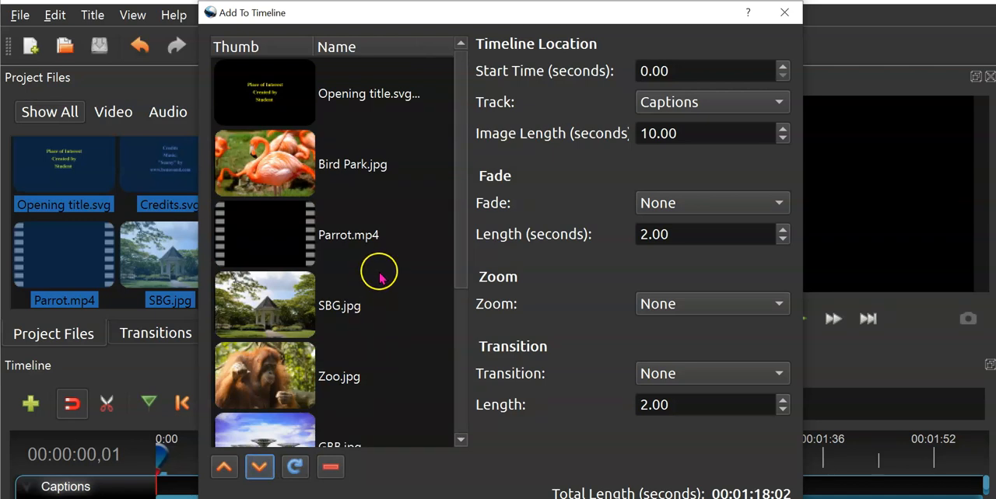
left_click(365, 224)
left_click(224, 467)
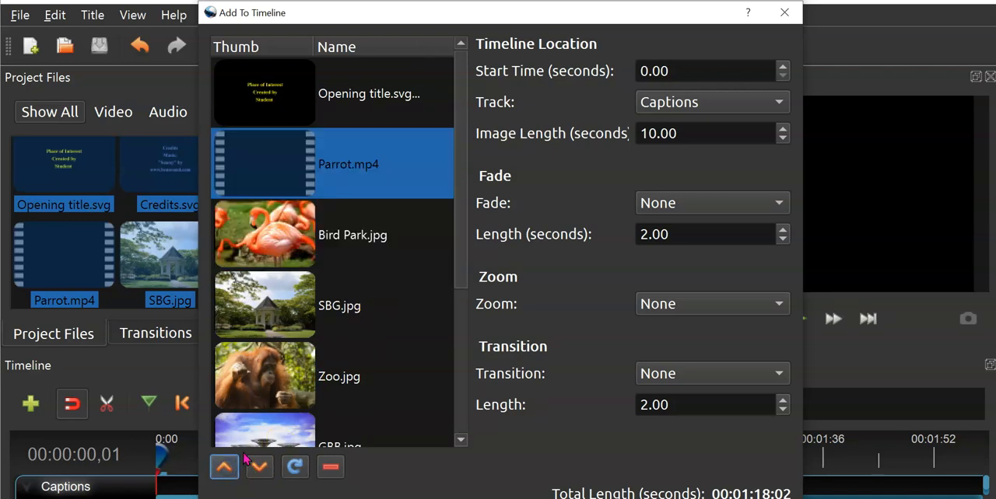
- Check the storyboard order in the Word worksheet and move MBS.jpg up to directly after Parrot.mp4 in OpenShot's clip list
key("alt+Tab")
key("alt+Tab")
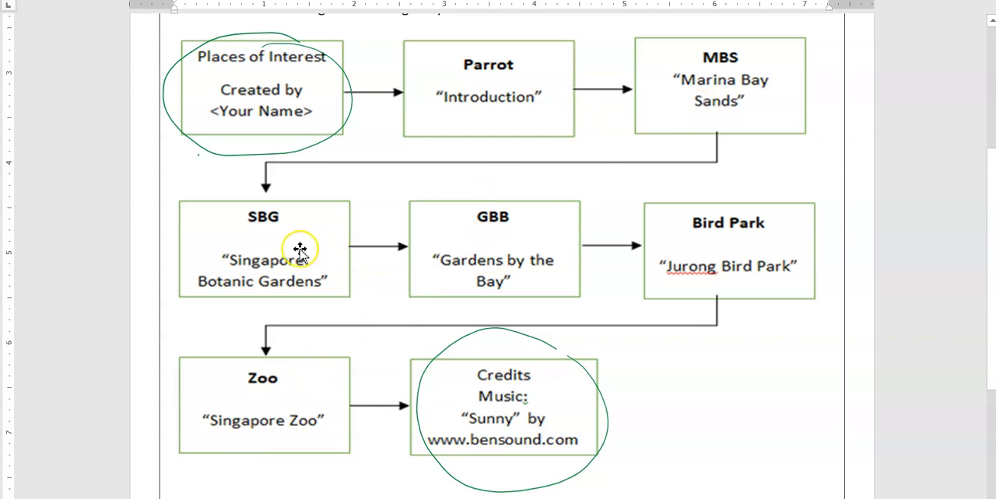
key("alt+Tab")
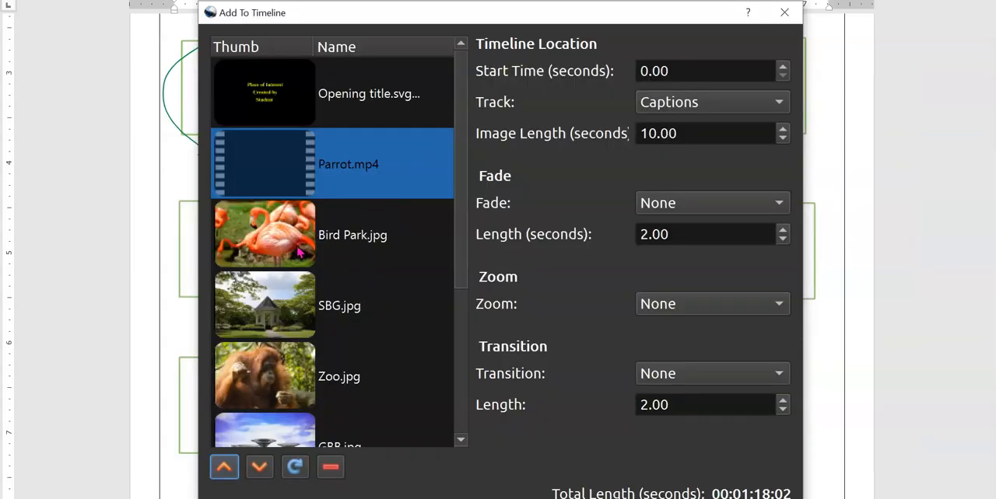
scroll(352, 348, "down", 2)
left_click(345, 315)
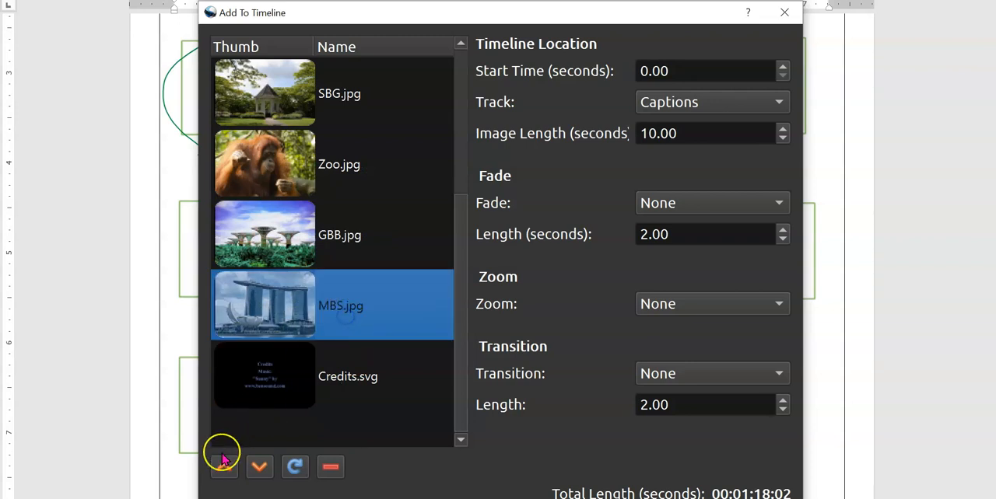
left_click(223, 465)
left_click(224, 465)
left_click(223, 465)
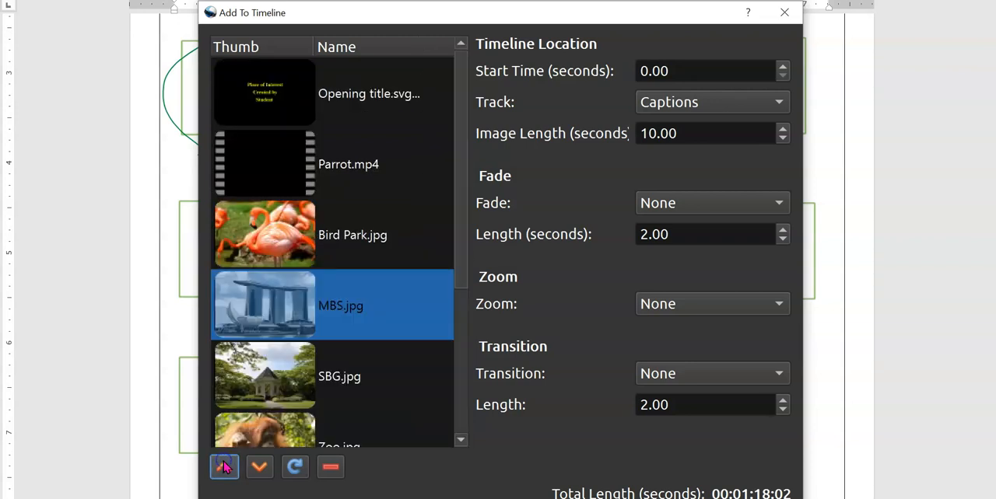
left_click(223, 465)
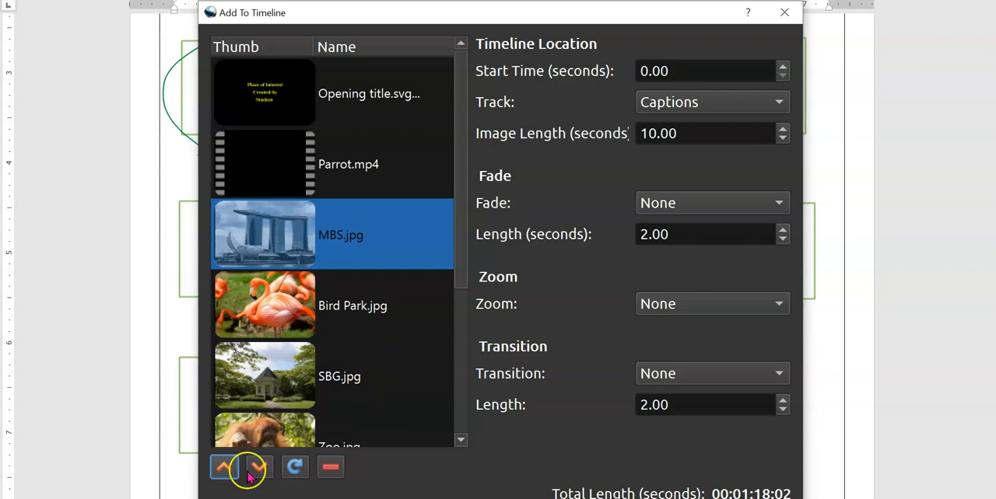
- Following the Word storyboard, move SBG.jpg to directly after MBS.jpg and GBB.jpg to directly after SBG.jpg in OpenShot's clip list
left_click(333, 388)
left_click(223, 467)
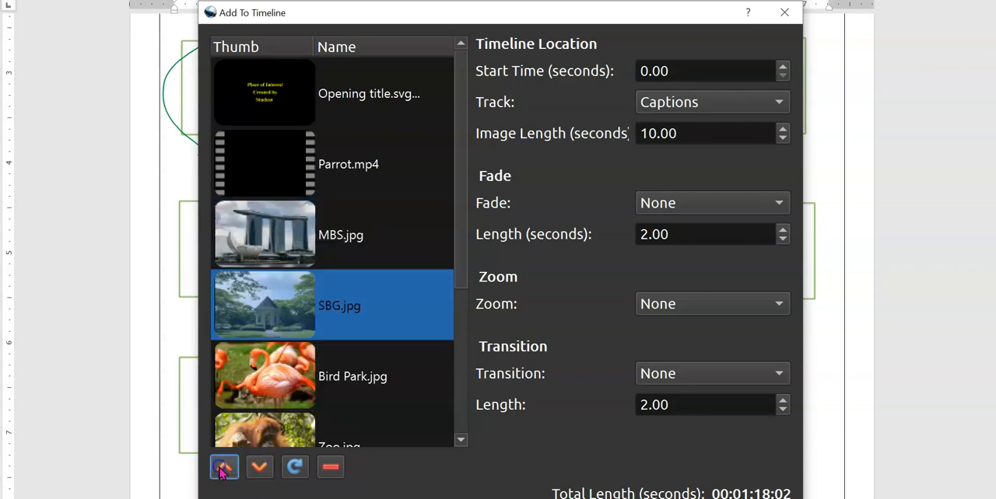
key("alt+Tab")
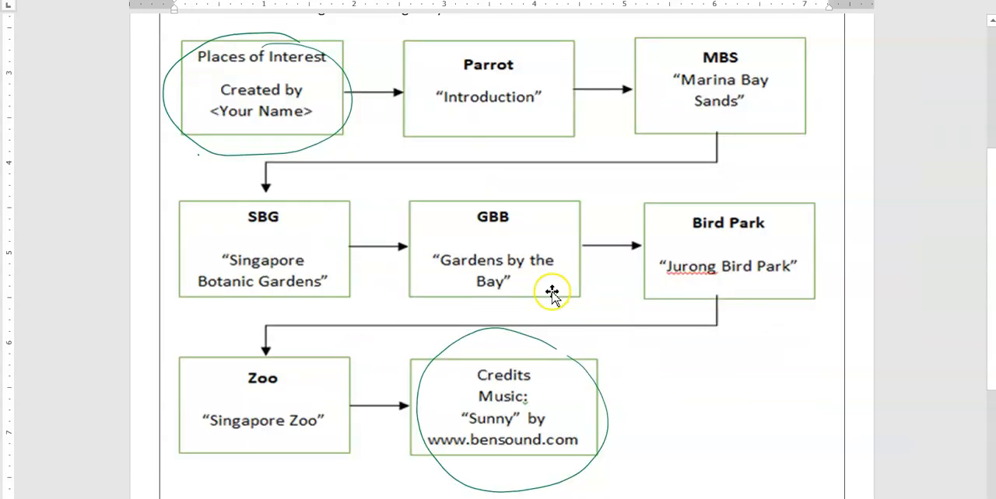
left_click(309, 457)
key("alt+Tab")
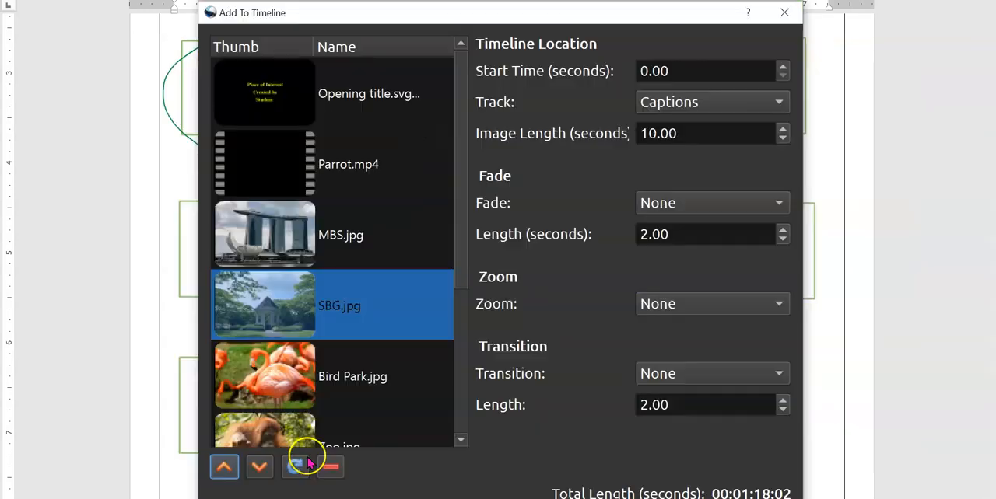
scroll(346, 397, "down", 3)
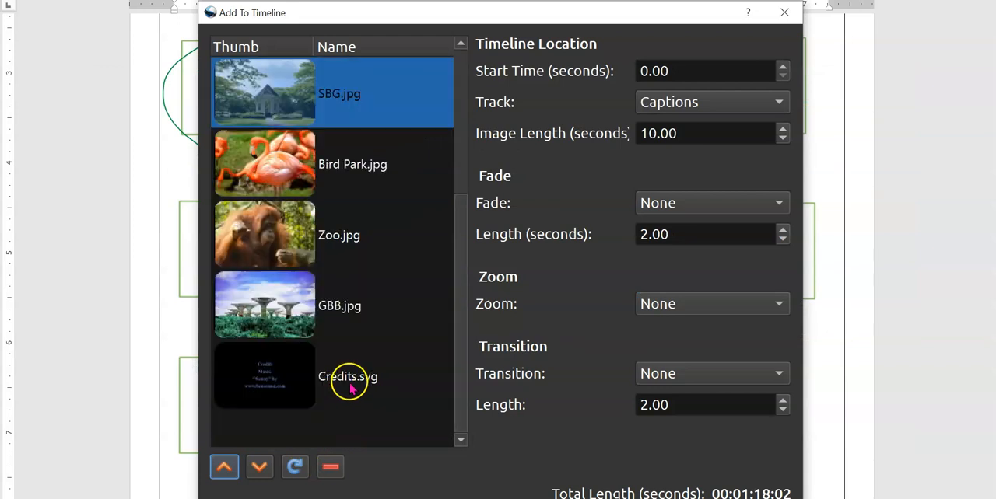
left_click(341, 317)
left_click(224, 467)
left_click(224, 466)
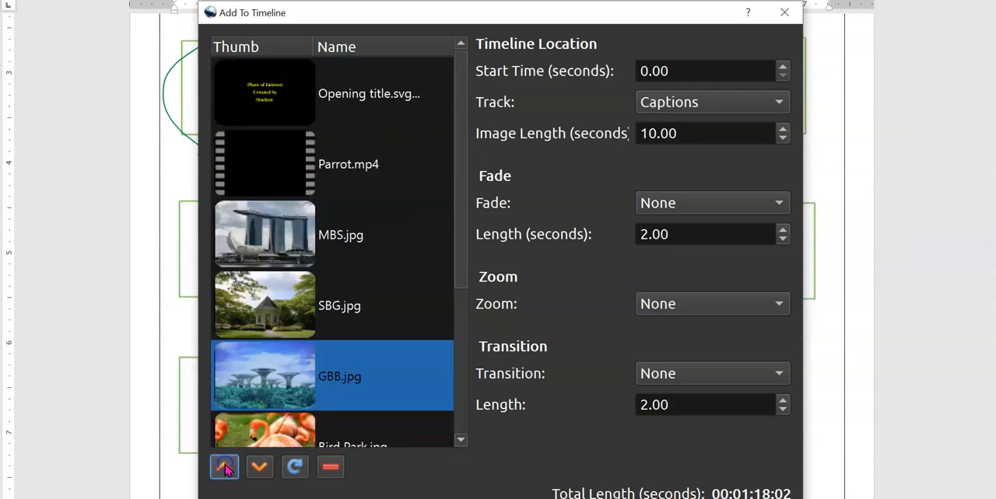
- Check the order of the clip list, including the positions of Bird Park.jpg and Zoo.jpg
scroll(326, 404, "down", 3)
left_click(358, 248)
left_click(362, 294)
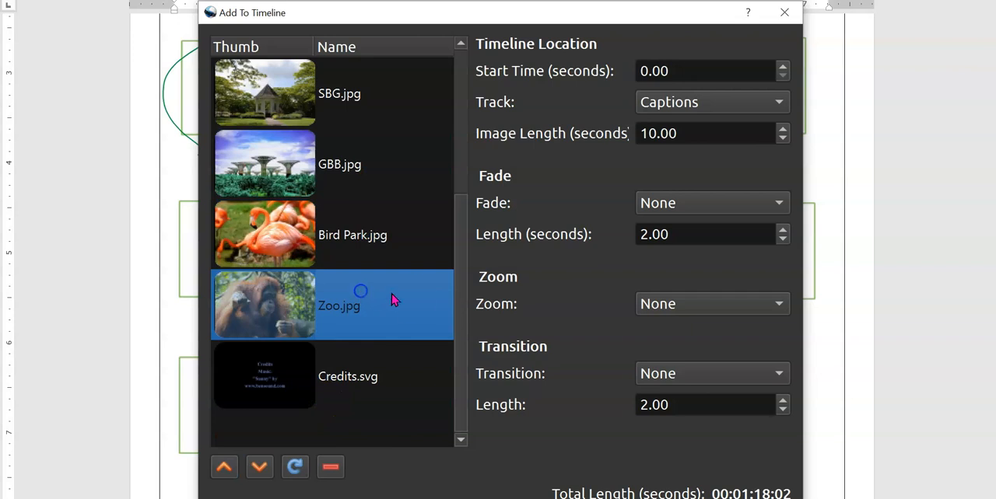
scroll(413, 303, "up", 3)
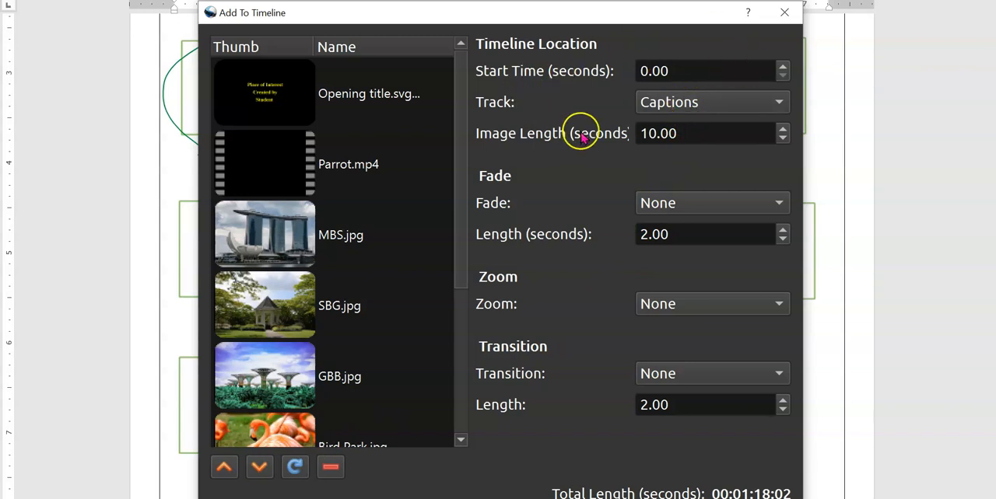
- Choose Main as the target track for the clips and set the image length to 3 seconds
left_click(681, 70)
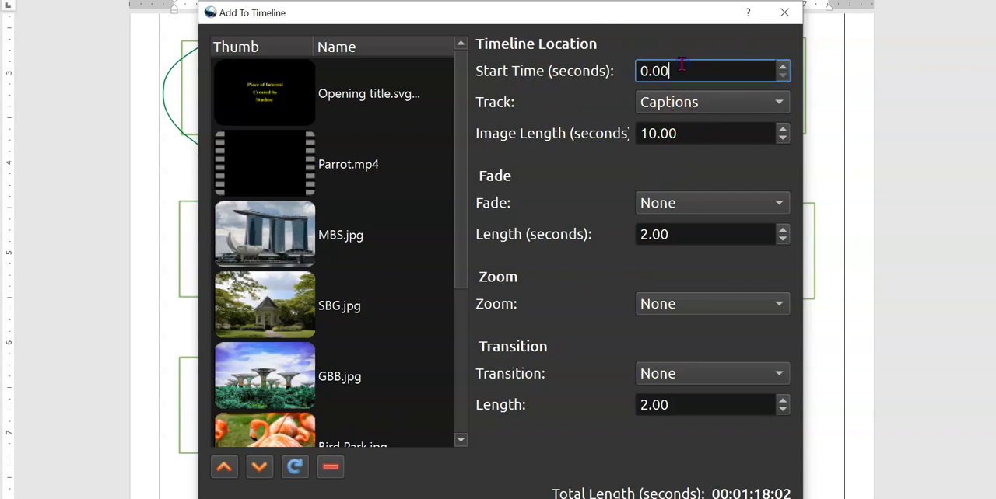
left_click(697, 102)
left_click(704, 129)
key("Tab")
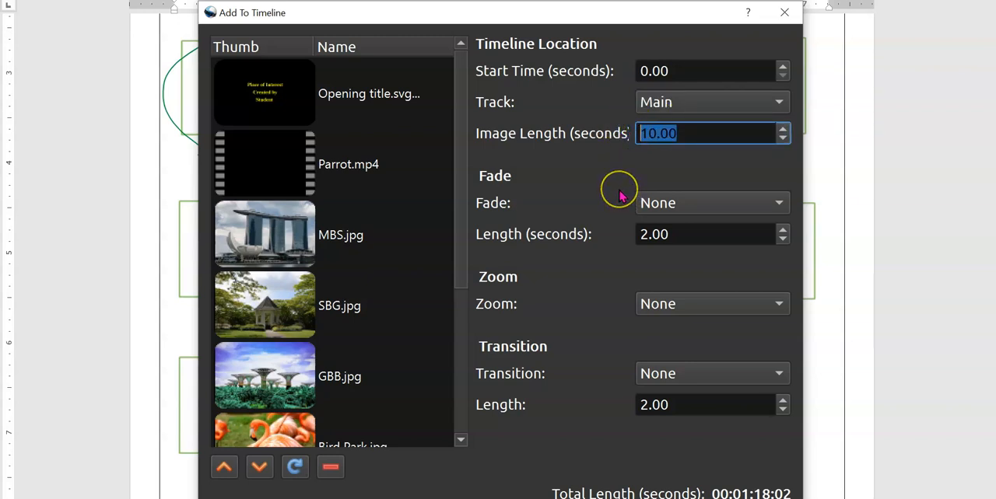
type("3")
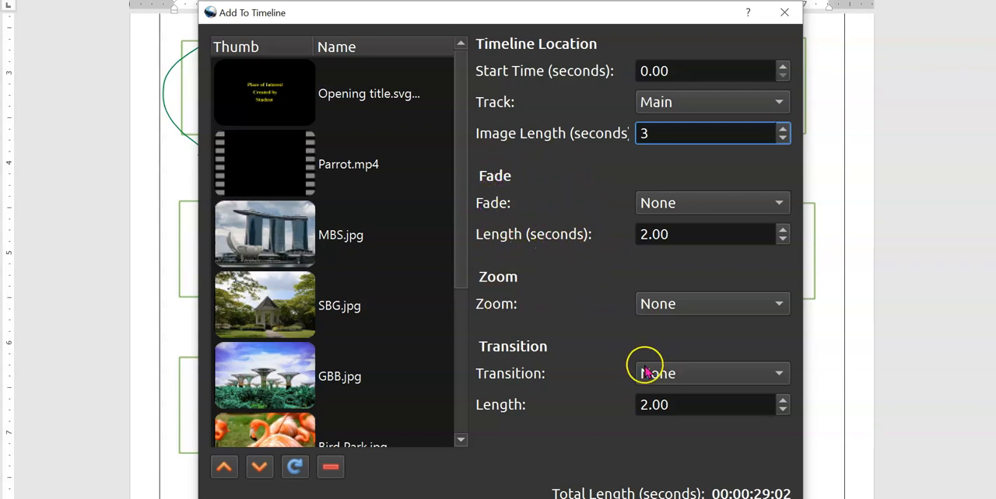
- Set the transition to Circle in to out with a length of 1 second and add the clips to the timeline
left_click(674, 375)
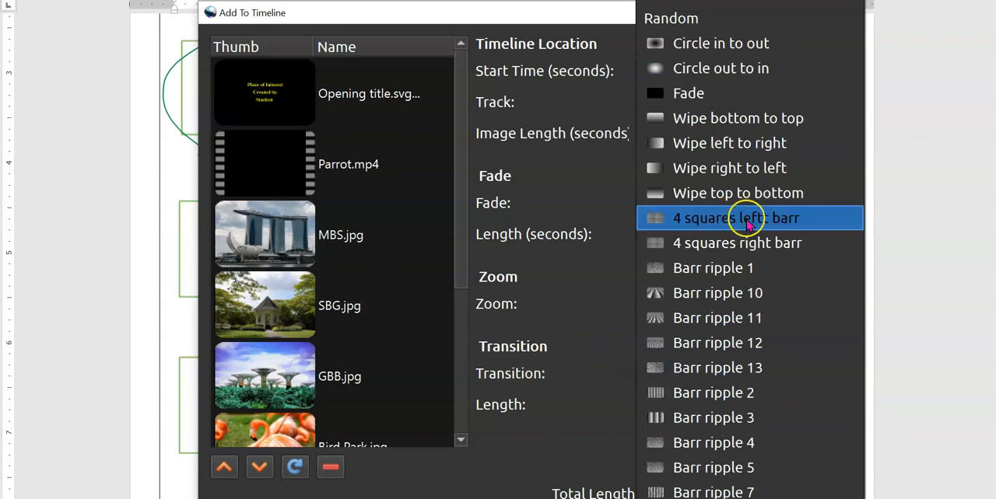
left_click(774, 53)
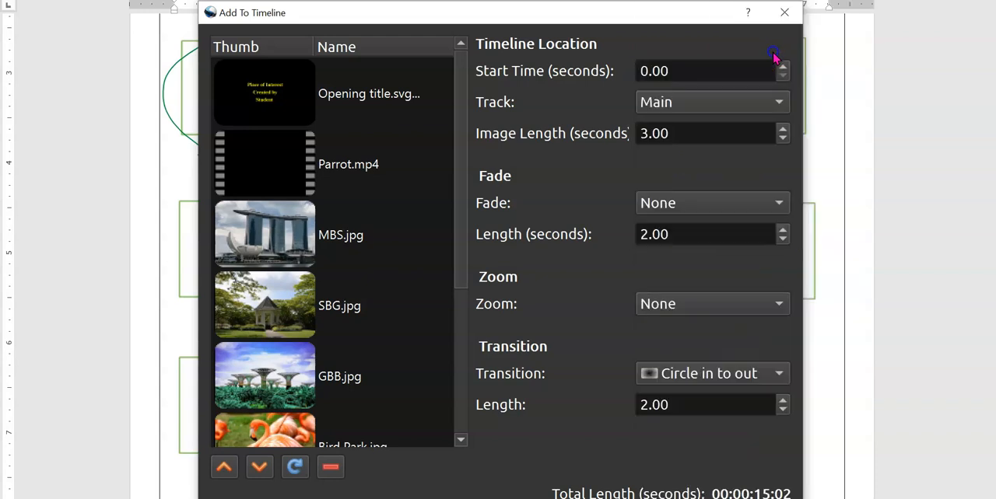
left_click_drag(687, 404, 634, 402)
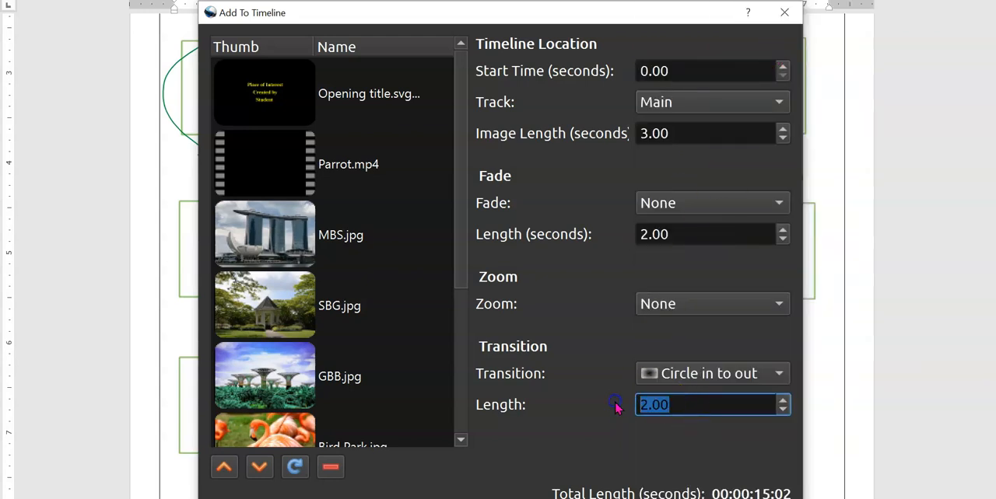
type("1")
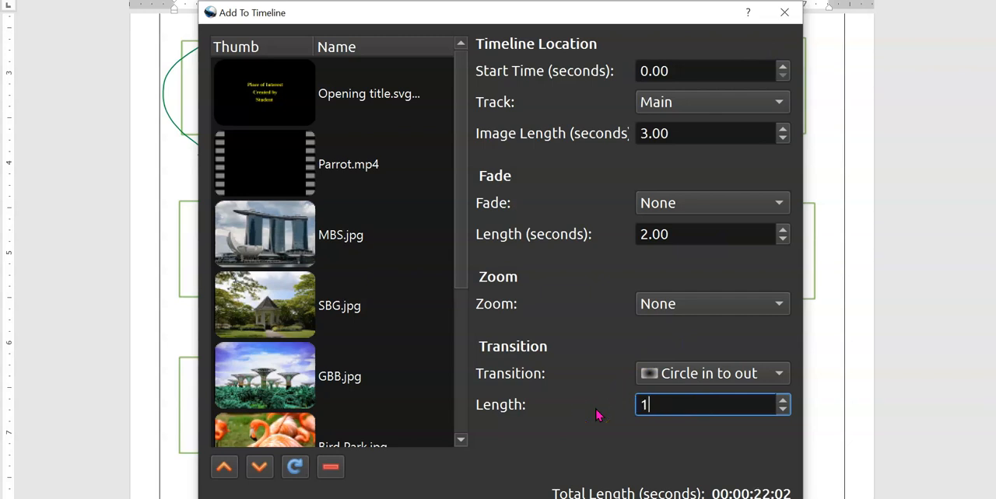
left_click(661, 498)
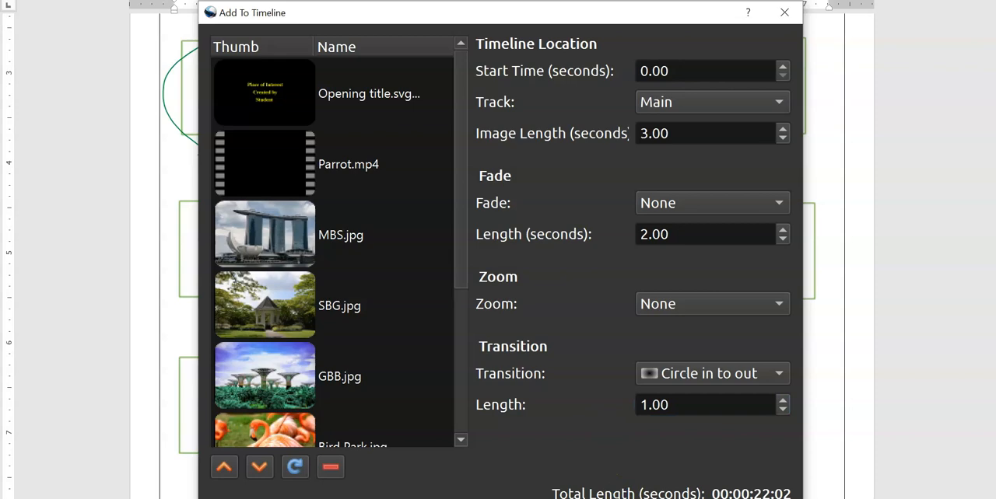
- In OpenShot, enlarge the timeline area and zoom in to inspect the clips and transitions on the Main track
key("alt+Tab")
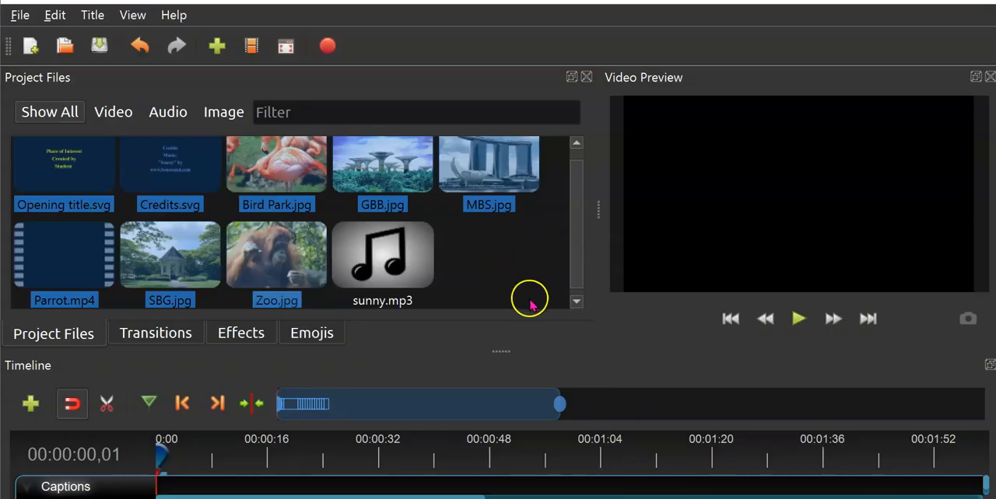
left_click_drag(503, 353, 493, 205)
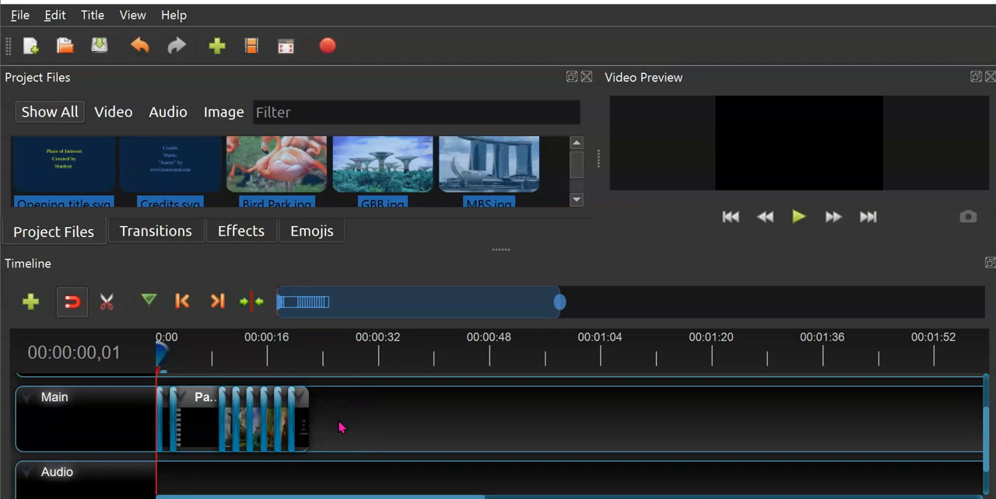
scroll(340, 427, "up", 5)
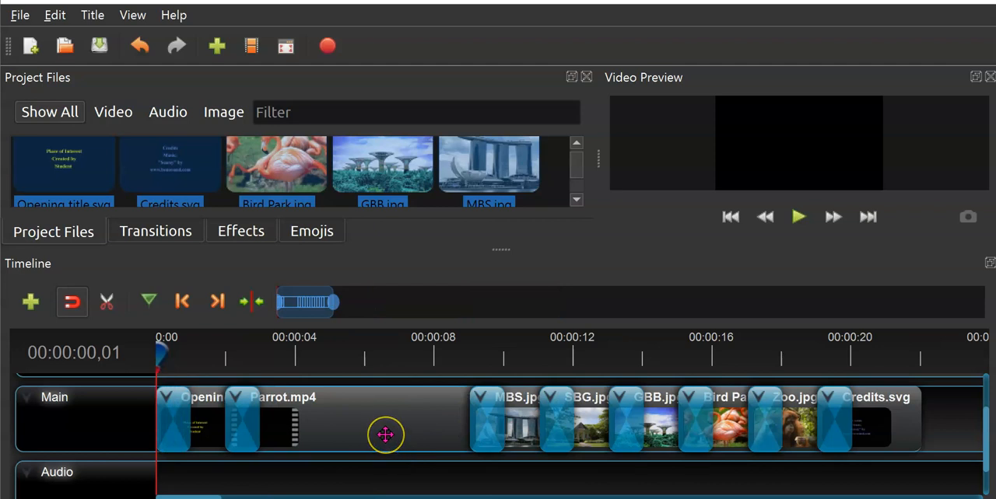
scroll(385, 435, "up", 2)
scroll(385, 435, "down", 3)
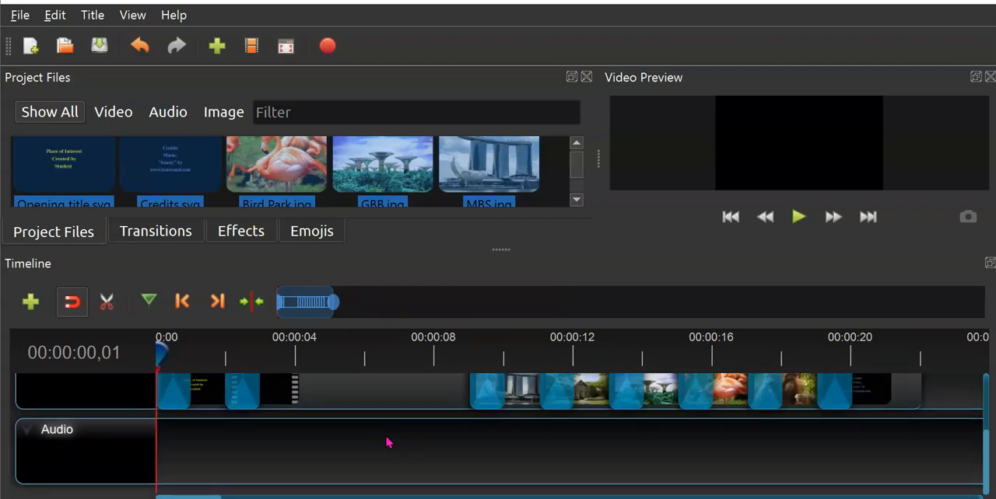
scroll(385, 434, "up", 2)
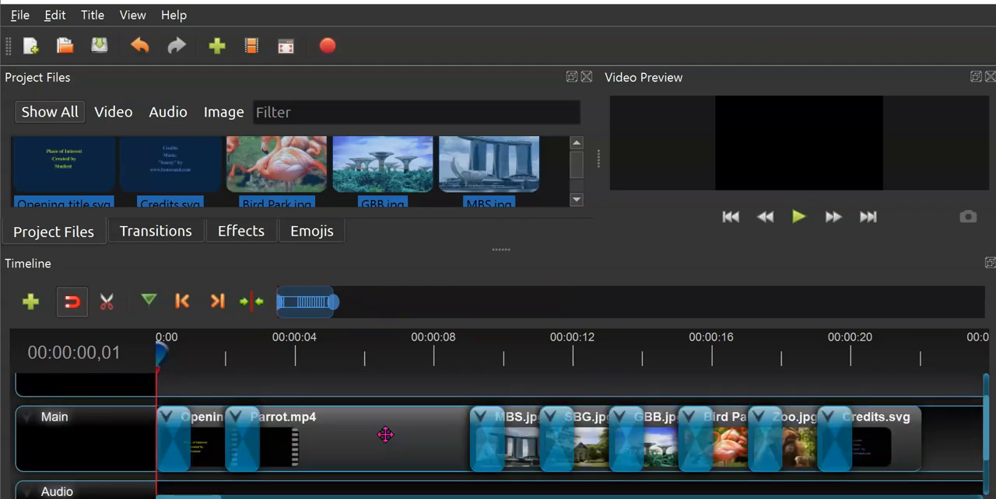
- In the Word worksheet, tick off instructions 2 to 4 and circle the requirement to trim the clip Parrot to 5 seconds
key("alt+Tab")
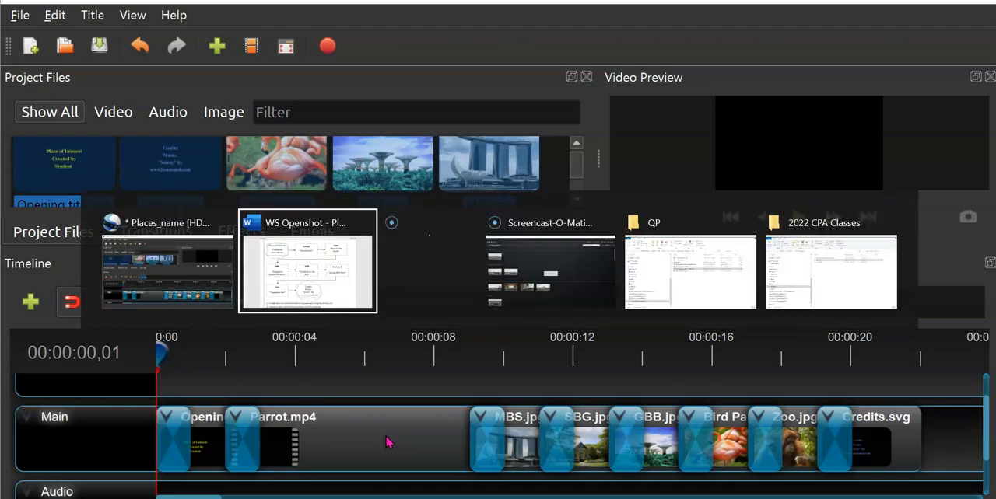
scroll(438, 367, "down", 3)
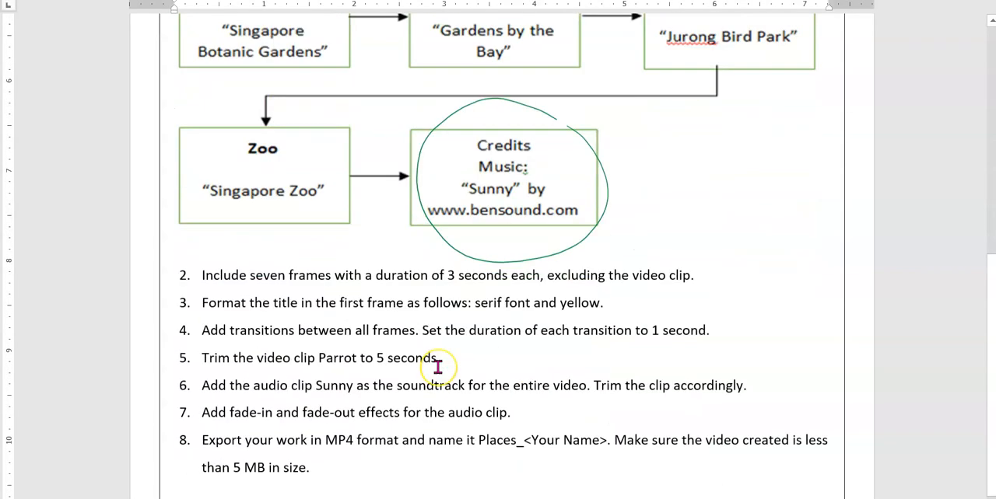
scroll(438, 367, "down", 1)
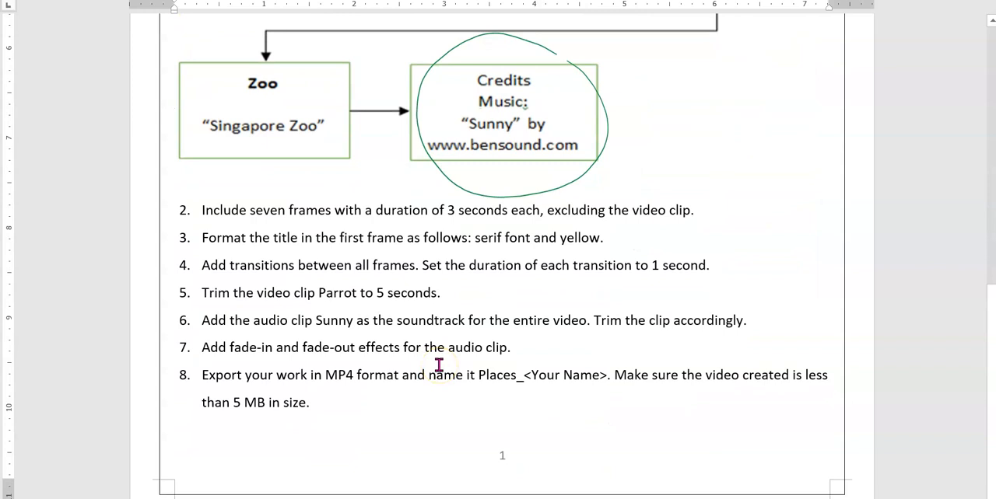
left_click_drag(299, 219, 351, 190)
left_click_drag(441, 216, 473, 189)
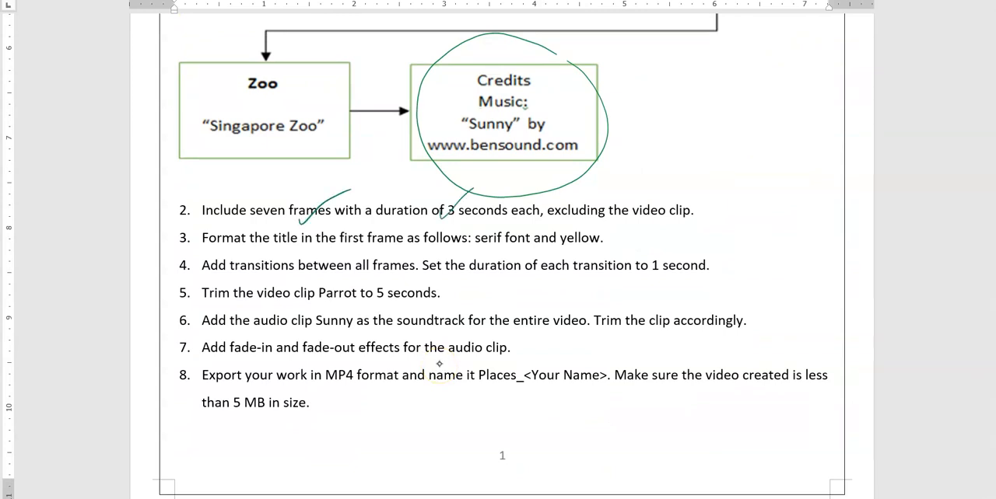
left_click_drag(281, 247, 326, 225)
left_click_drag(485, 249, 533, 220)
left_click_drag(662, 268, 686, 246)
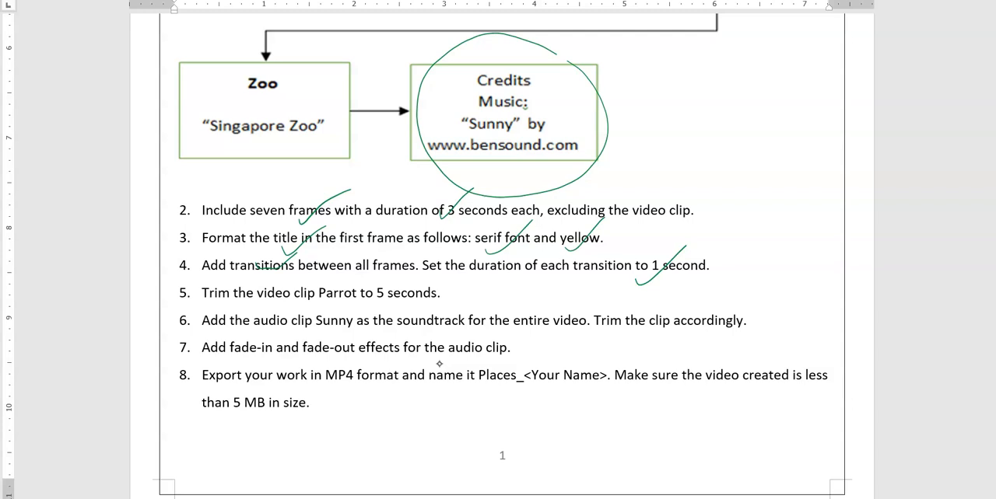
mouse_move(441, 294)
left_mouse_down()
mouse_move(371, 279)
mouse_move(447, 286)
left_mouse_up()
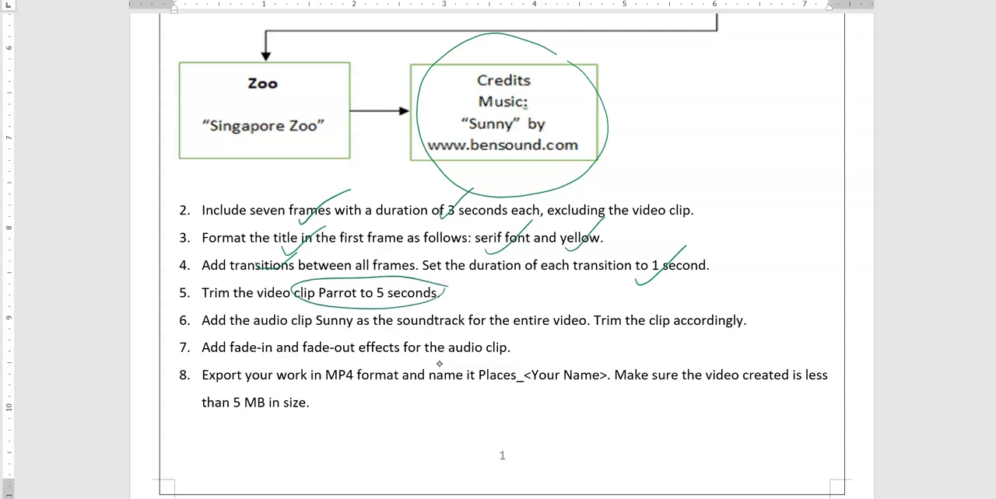
- Back in OpenShot, trim Parrot.mp4 on the Main track by setting its End property to 5, and close its properties
key("alt+Tab")
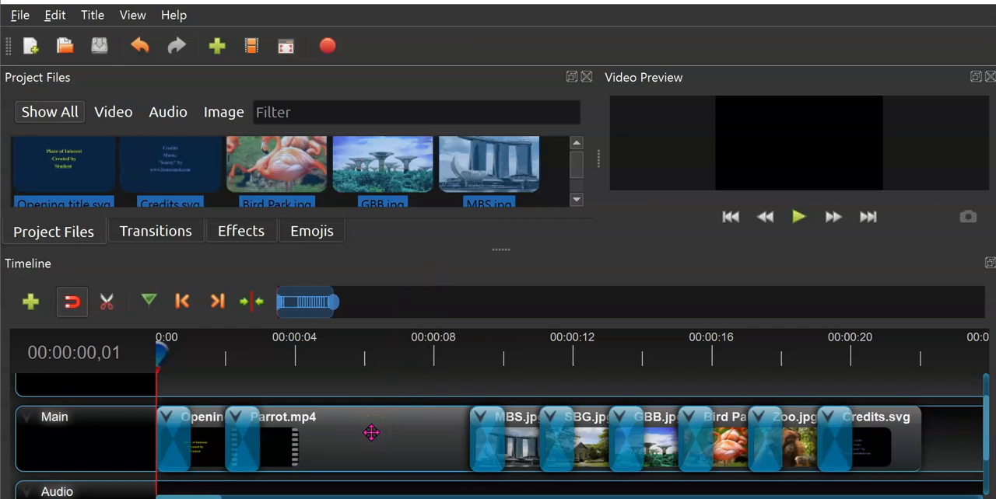
left_click(371, 433)
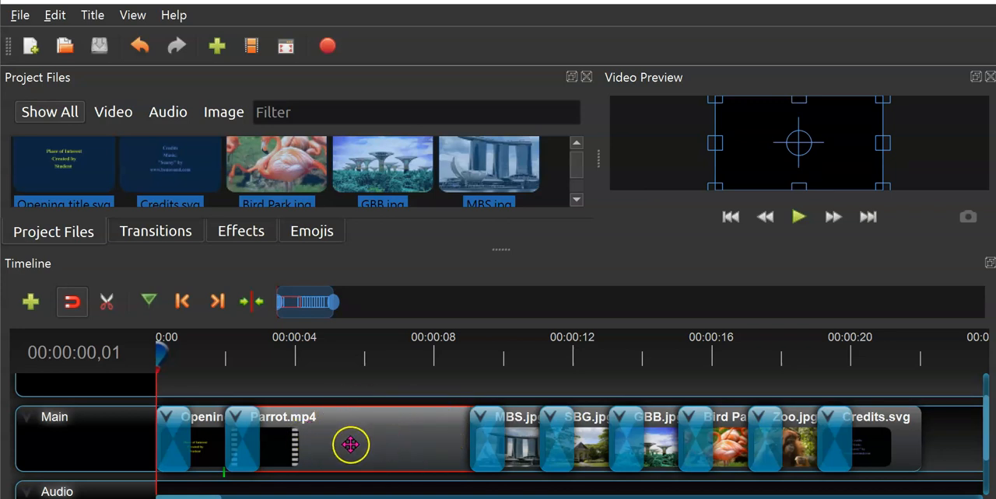
right_click(351, 440)
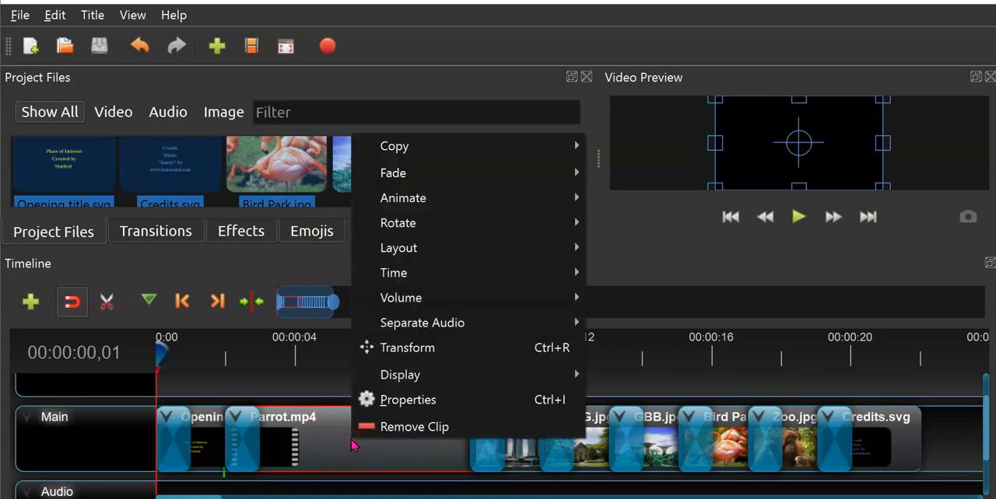
left_click(388, 404)
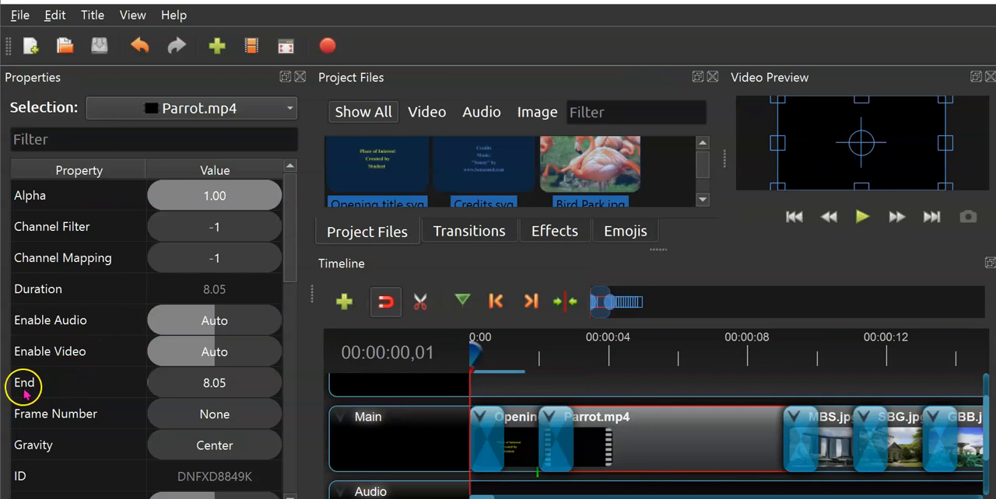
left_click(192, 394)
double_click(209, 391)
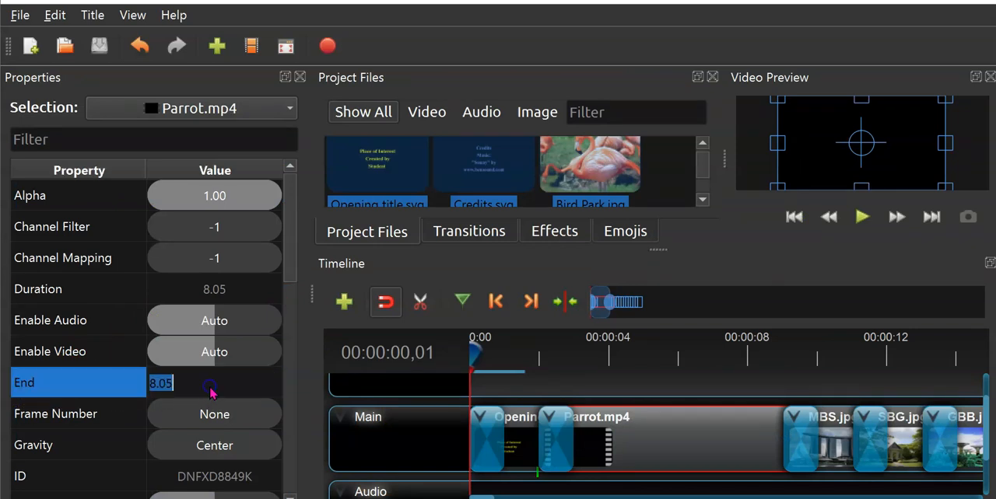
type("5")
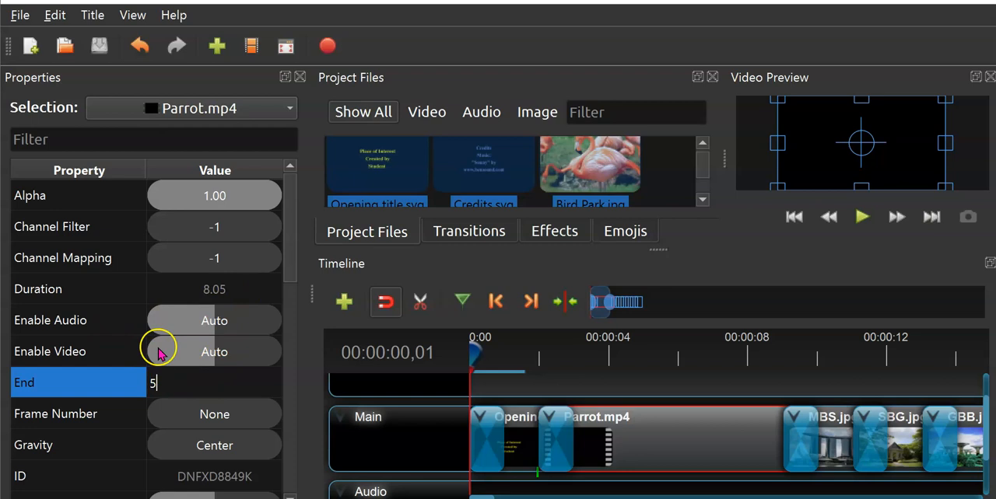
key("Return")
left_click(299, 77)
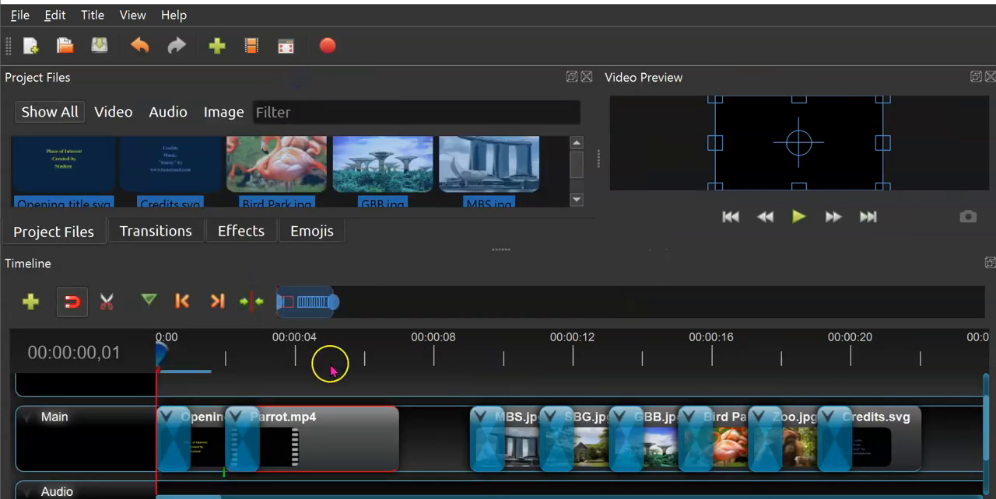
- Move all clips from MBS.jpg to Credits.svg, with their transitions, together so they start directly at the end of Parrot.mp4
left_click(435, 432)
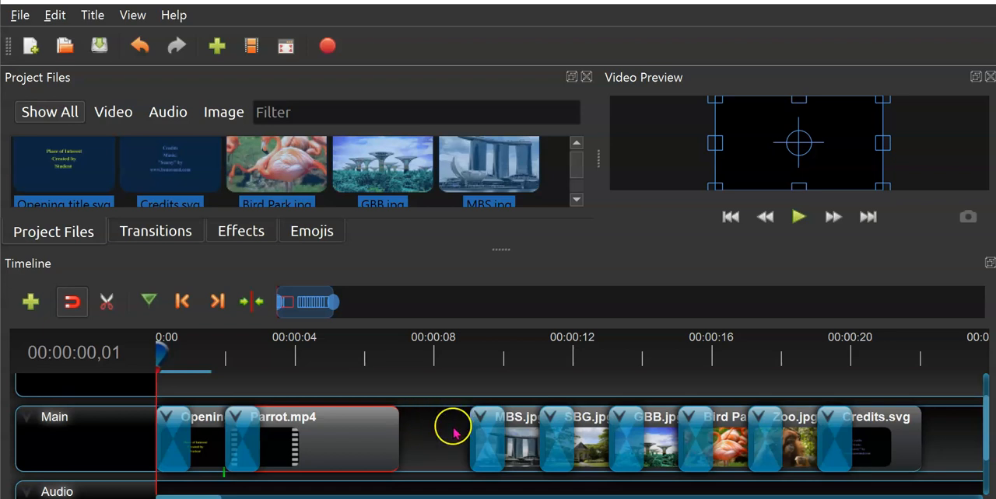
left_click(420, 434)
left_click_drag(935, 482, 454, 398)
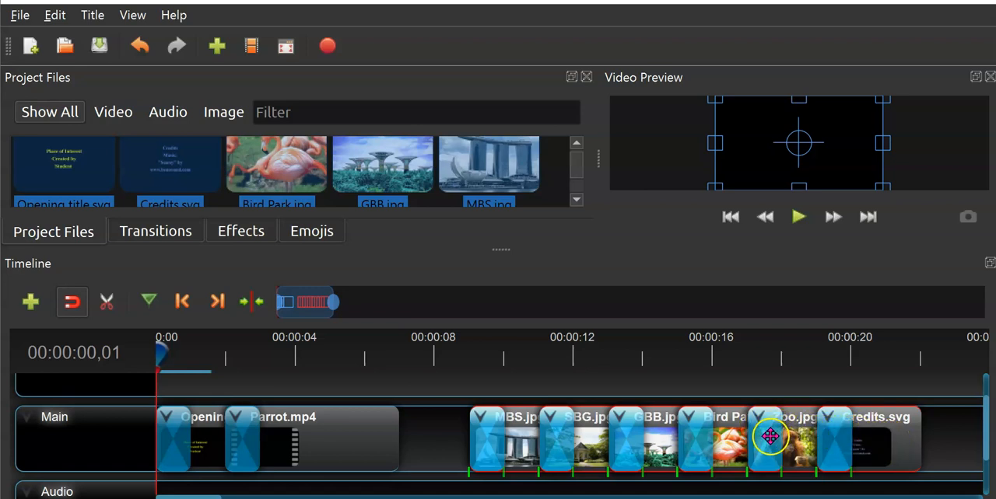
left_click(886, 443)
left_click_drag(886, 443, 819, 435)
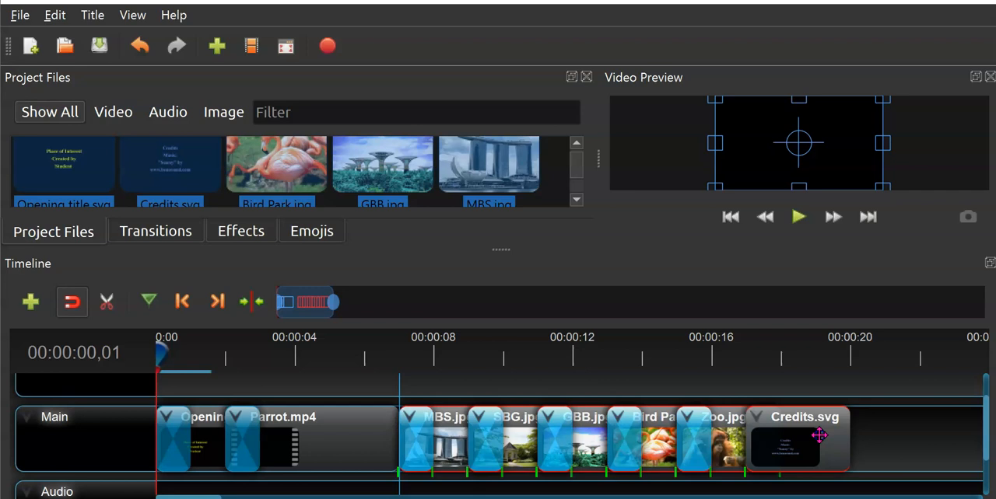
left_click_drag(819, 436, 819, 435)
left_click(884, 430)
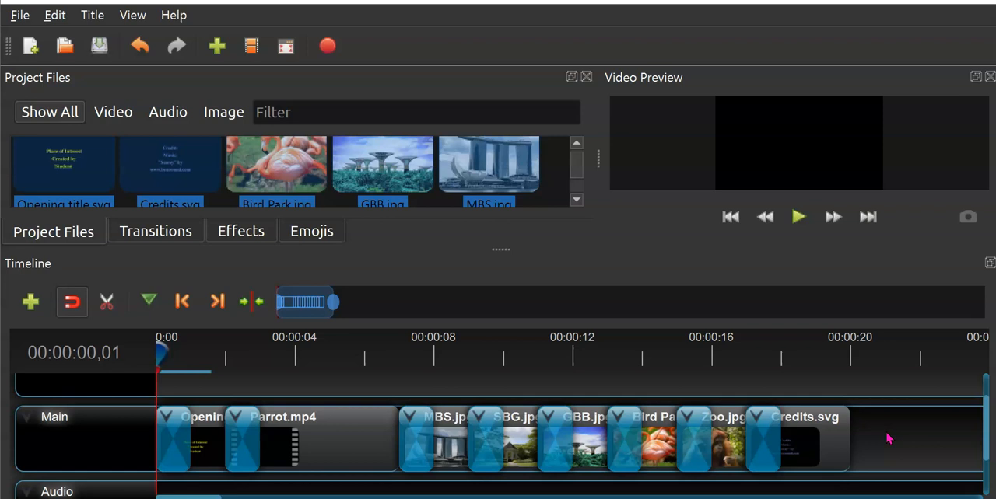
- In the Word worksheet, tick off instruction 5 and mark instructions 6 and 7 about the audio clip's soundtrack, trimming and fades
key("alt+Tab")
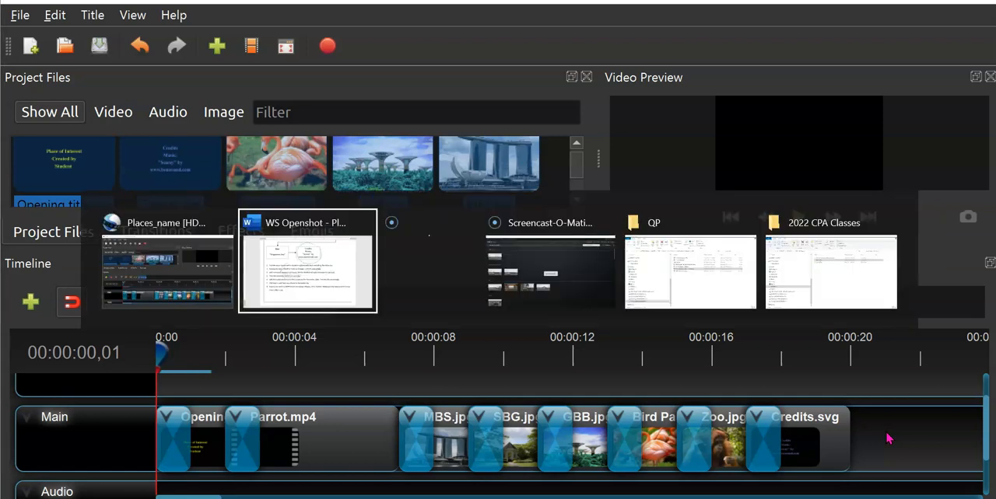
left_click_drag(354, 307, 387, 269)
left_click_drag(170, 294, 204, 284)
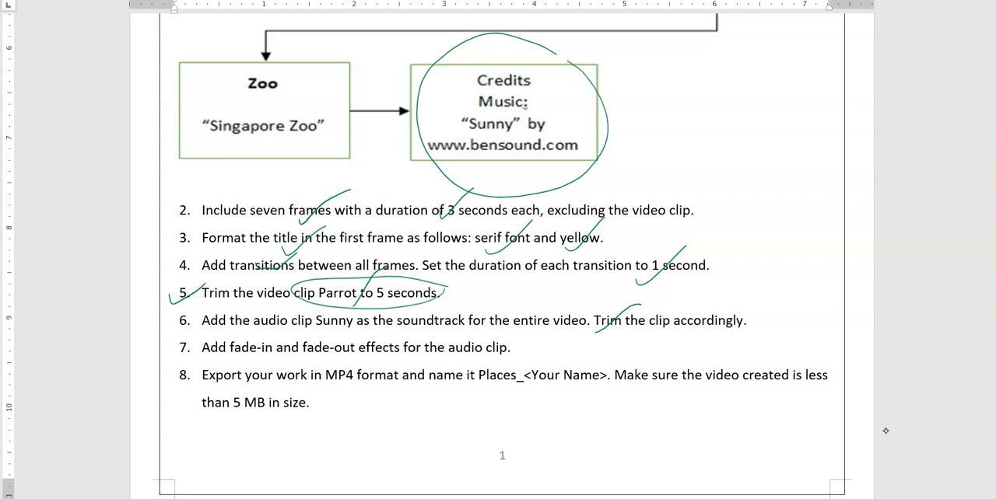
left_click_drag(325, 355, 365, 328)
left_click_drag(173, 330, 201, 310)
left_click_drag(180, 349, 209, 335)
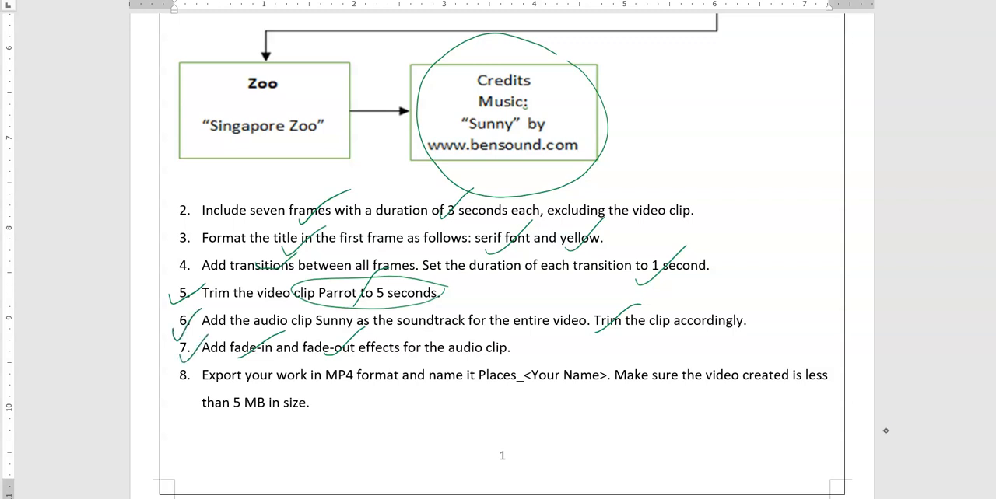
- Back in OpenShot, add sunny.mp3 from the project files to the start of the Audio track
key("alt+Tab")
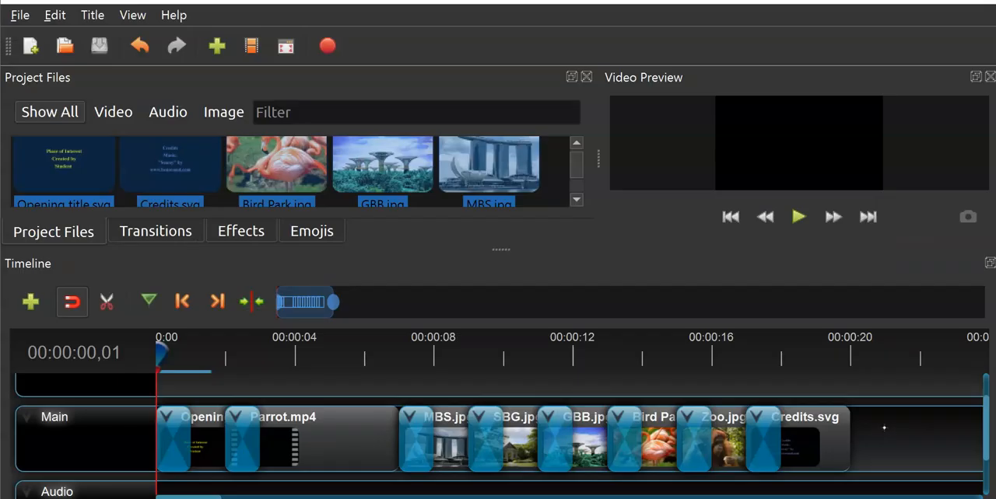
scroll(457, 420, "down", 2)
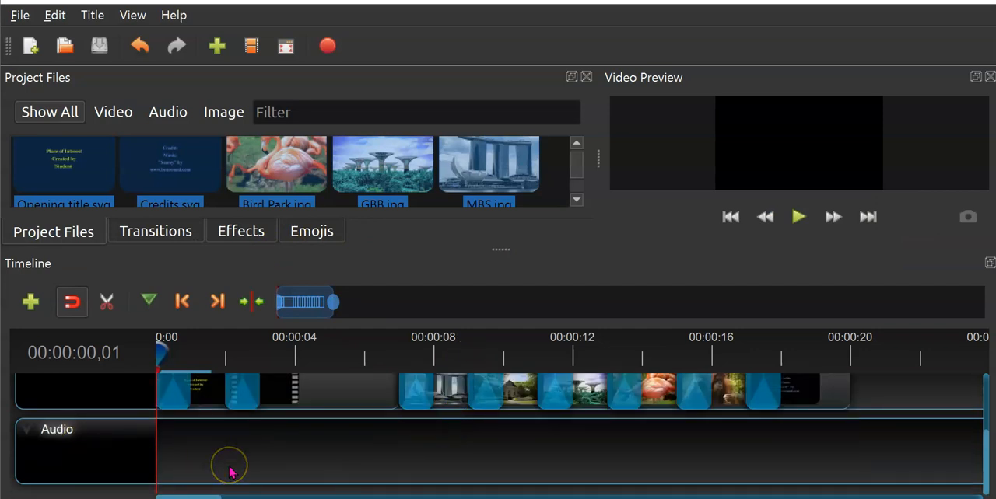
left_click(577, 200)
left_click(428, 175)
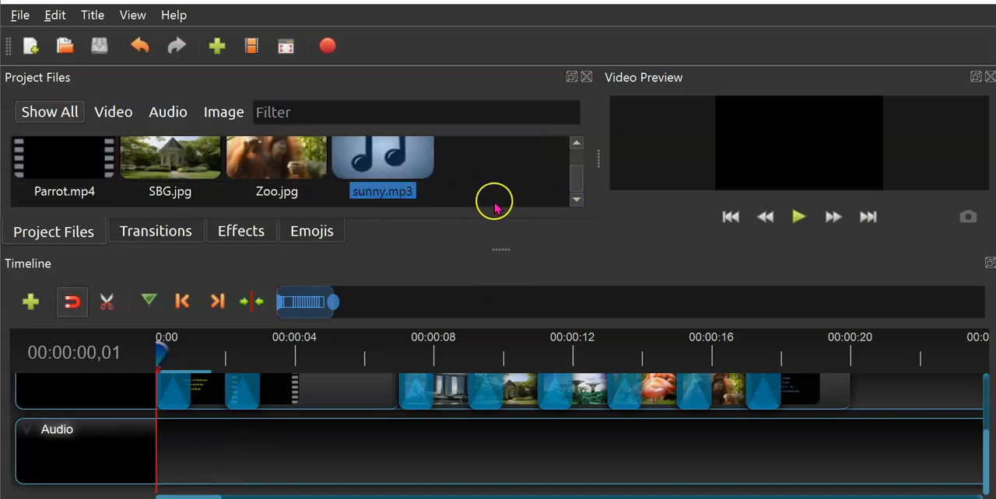
left_click_drag(382, 160, 154, 451)
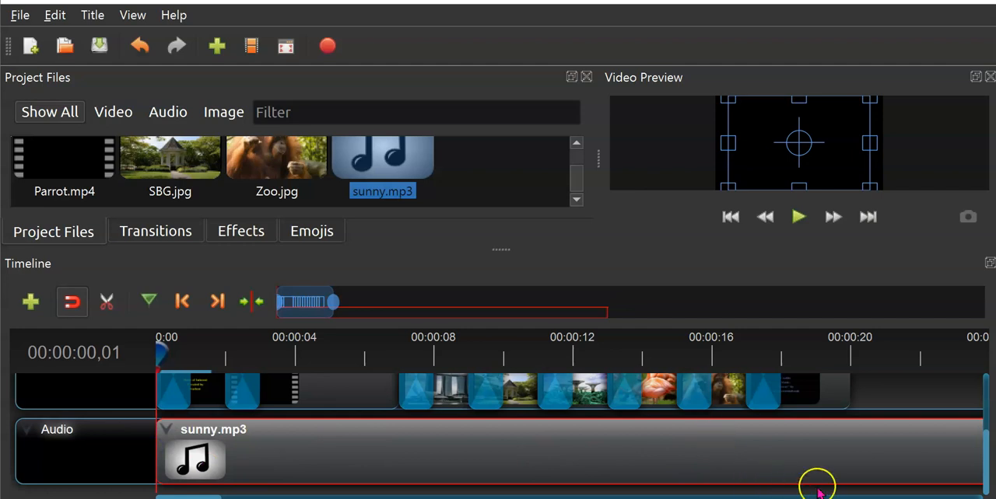
- Place the playhead exactly at the end of the Credits.svg clip, at 00:00:20,01
scroll(901, 449, "up", 2)
scroll(901, 450, "down", 2)
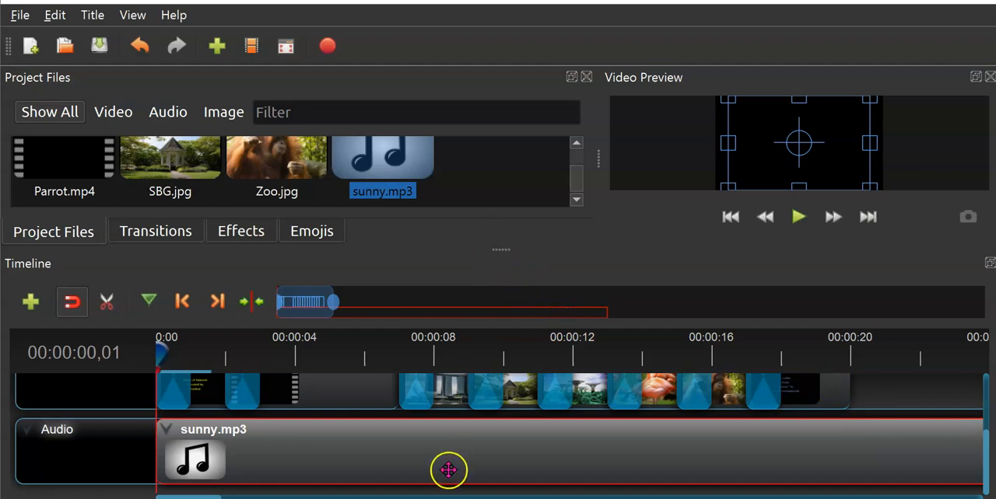
scroll(444, 450, "down", 3)
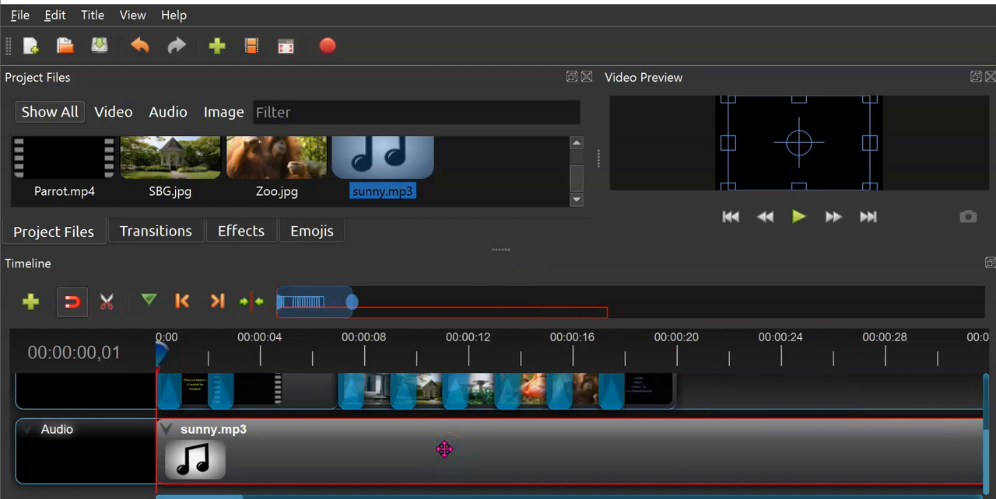
scroll(450, 450, "down", 3)
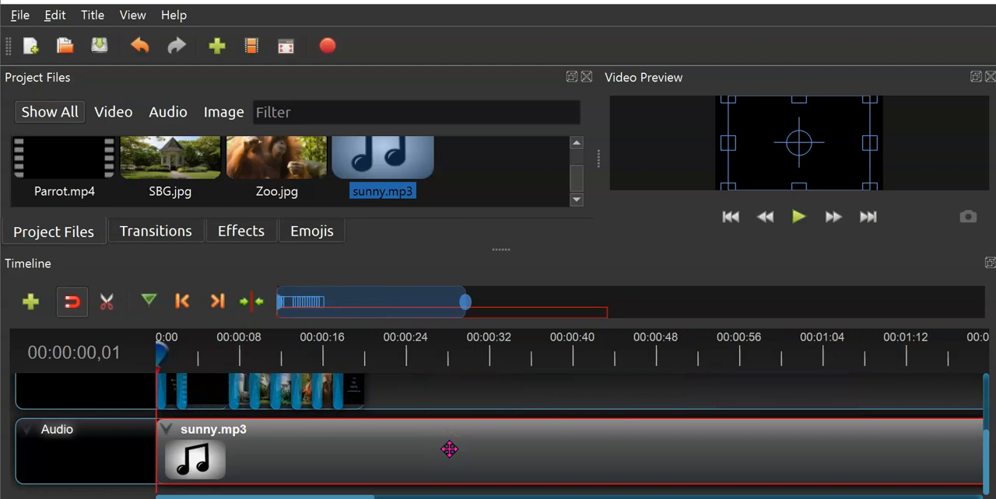
left_click(564, 452)
left_click(726, 441)
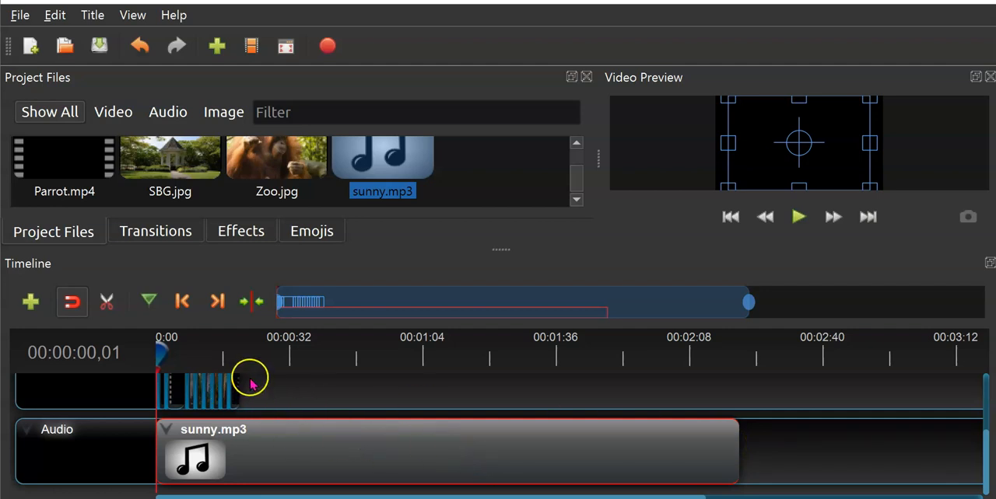
scroll(249, 377, "up", 4)
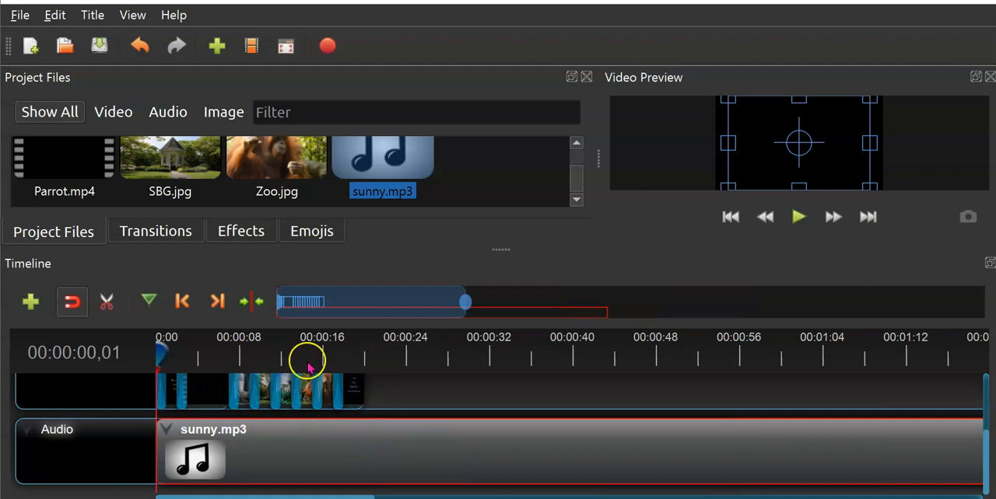
left_click_drag(163, 351, 142, 368)
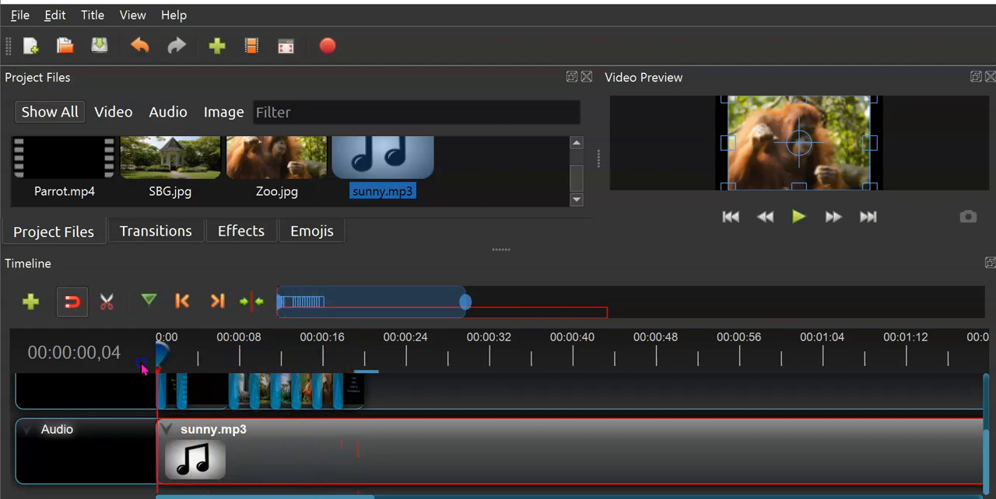
left_click(371, 354)
left_click(371, 352)
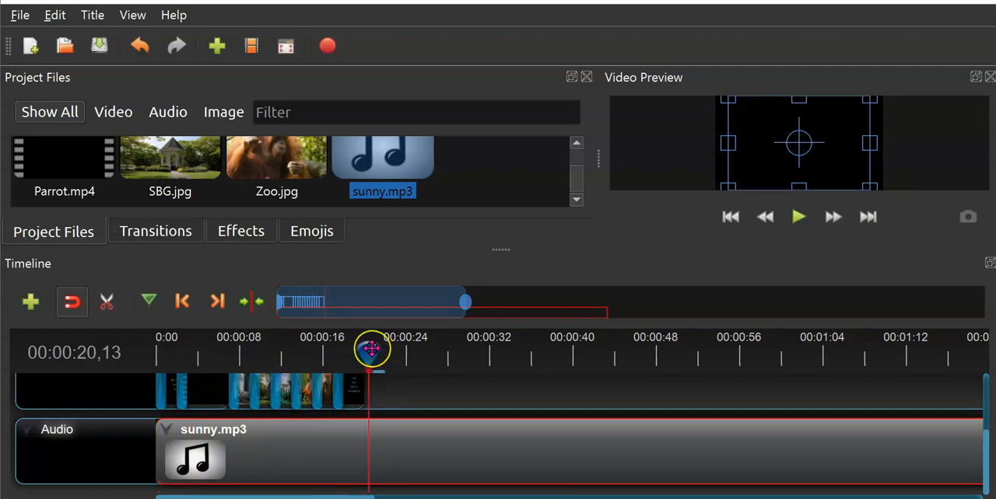
left_click_drag(372, 351, 364, 351)
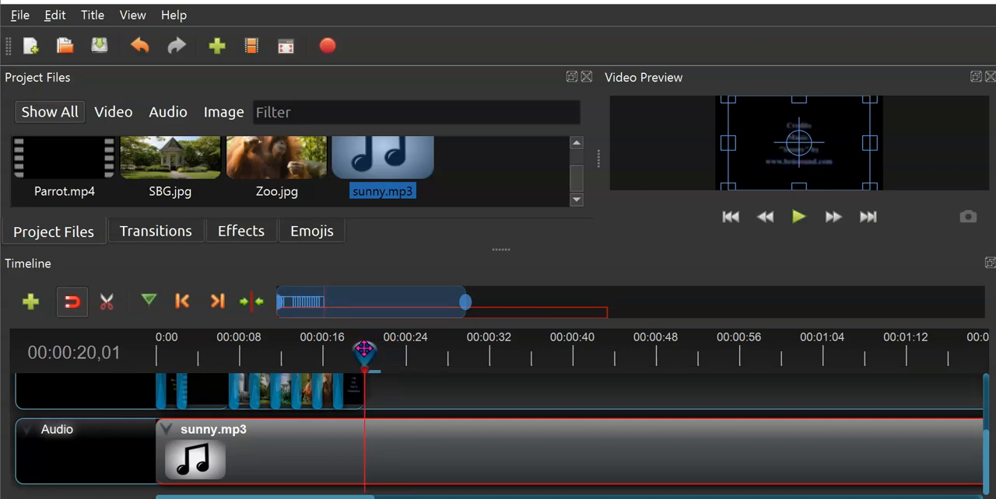
- Slice sunny.mp3 on the Audio track at the playhead, keeping only the left side
right_click(374, 445)
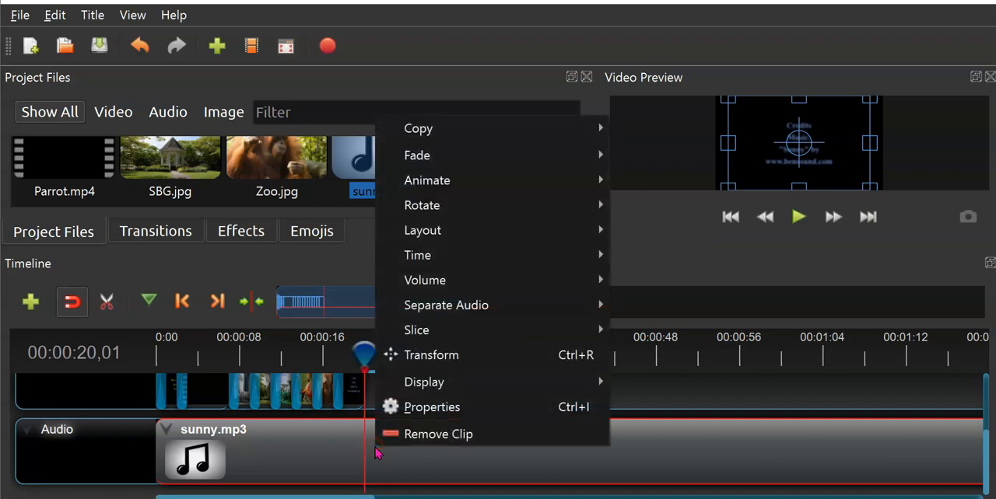
left_click(444, 330)
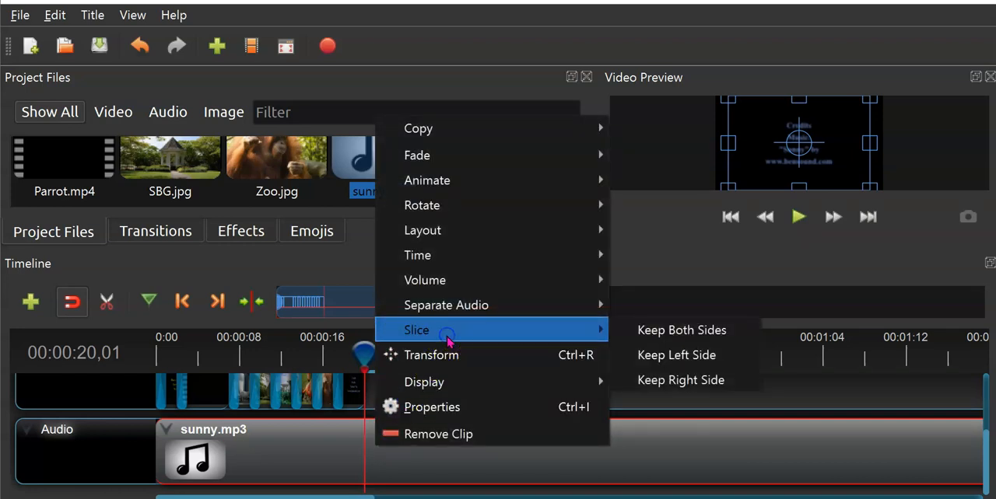
left_click(719, 361)
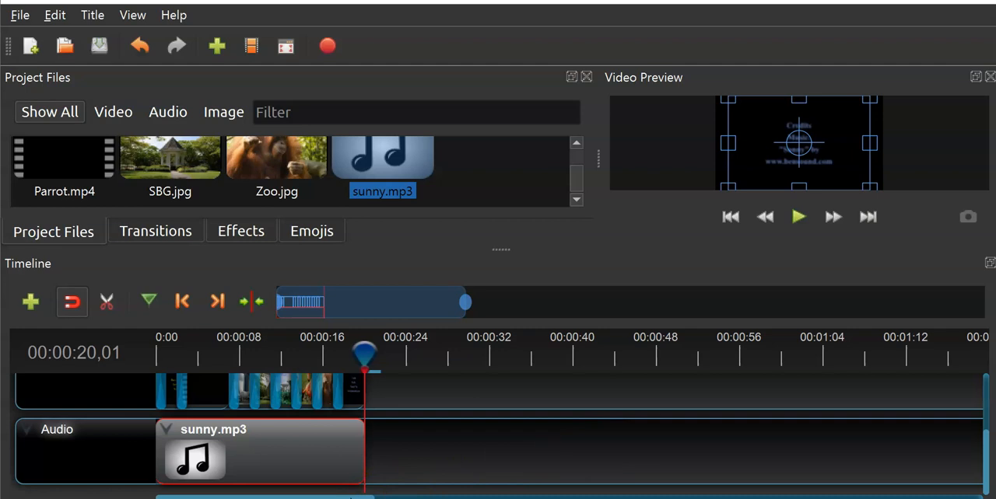
- Apply the slow fade in and out volume effect to the entire sunny.mp3 clip on the Audio track
scroll(374, 451, "up", 3)
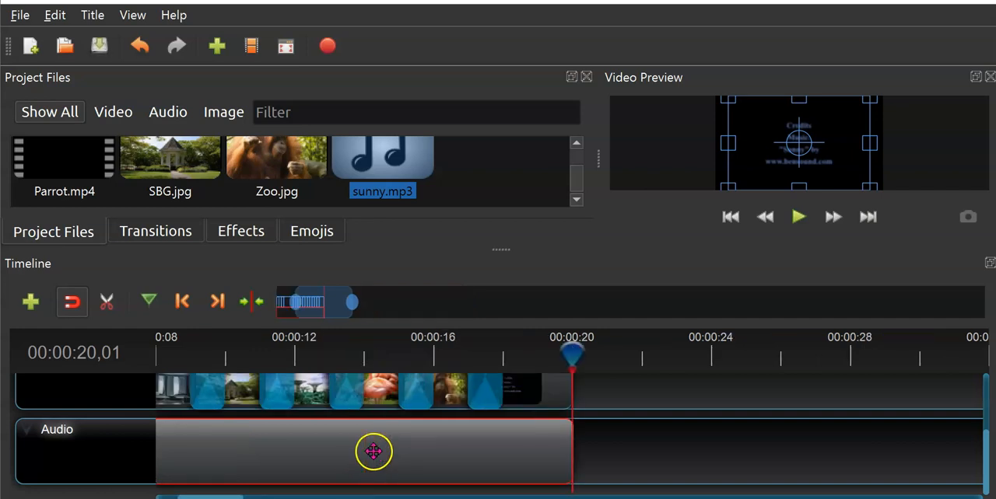
left_click(368, 496)
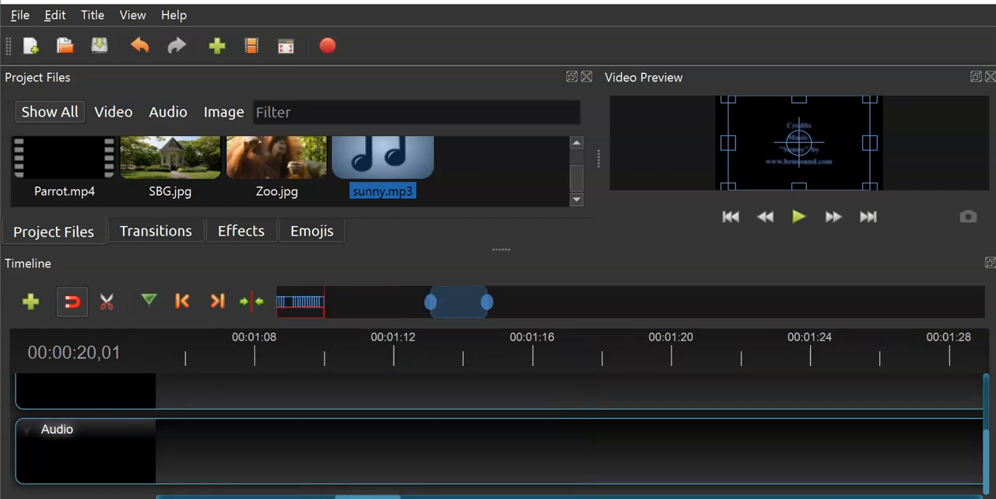
left_click_drag(345, 496, 164, 496)
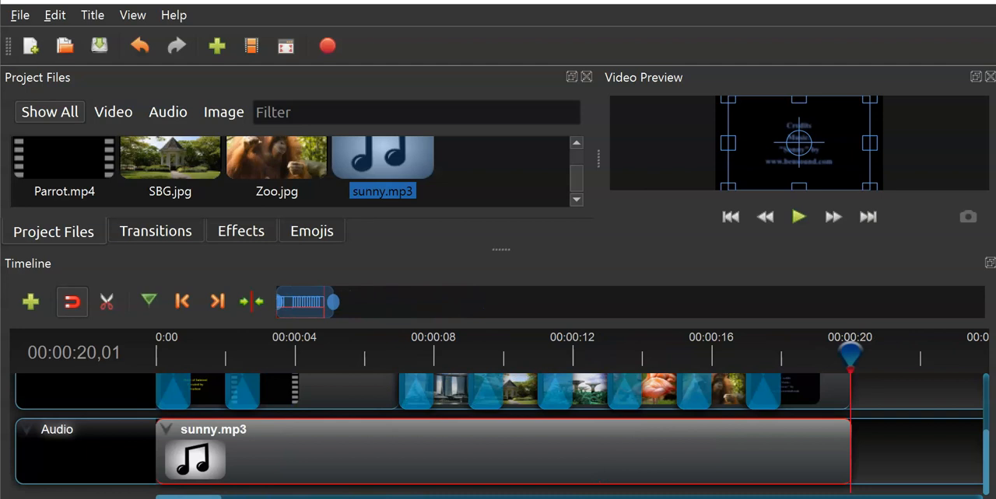
right_click(359, 462)
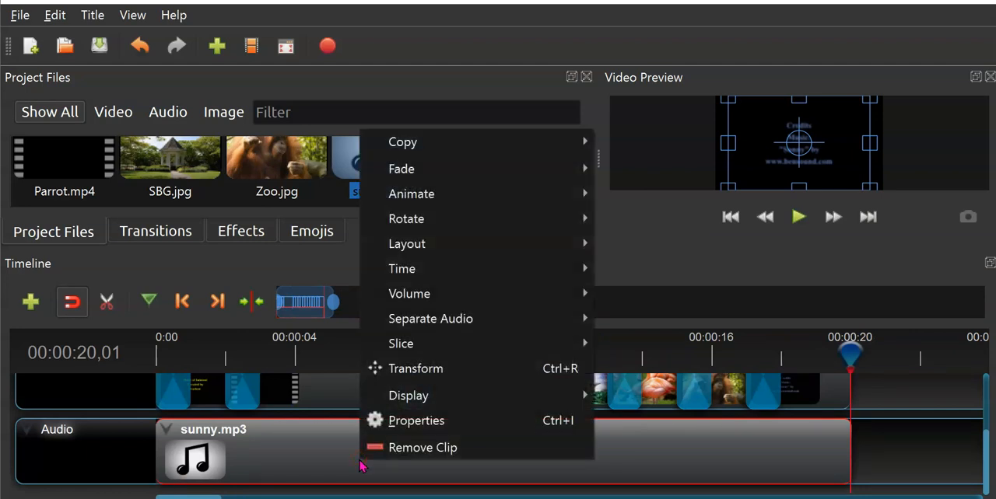
mouse_move(526, 294)
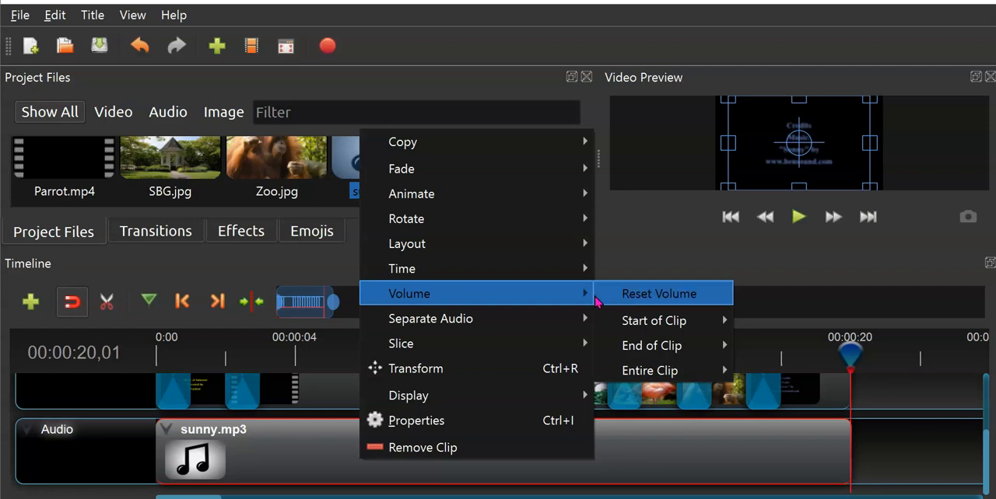
mouse_move(689, 350)
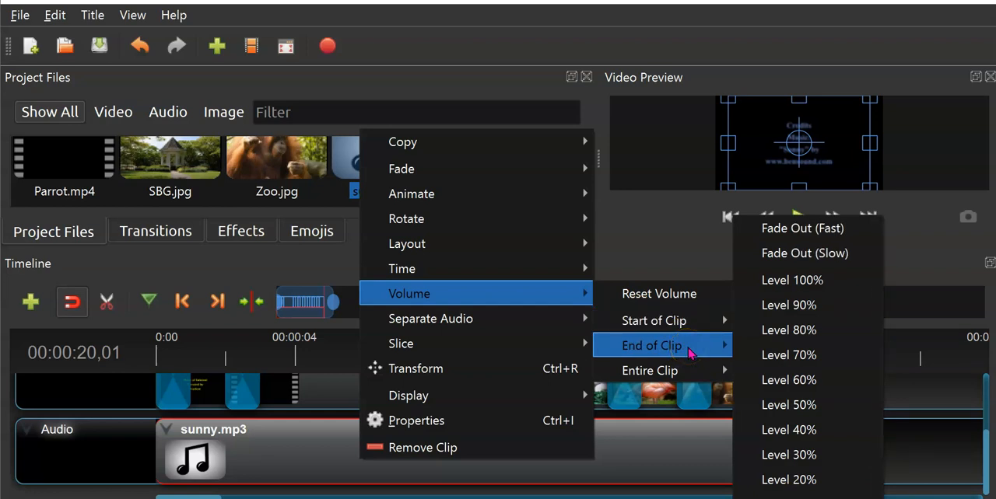
left_click(694, 370)
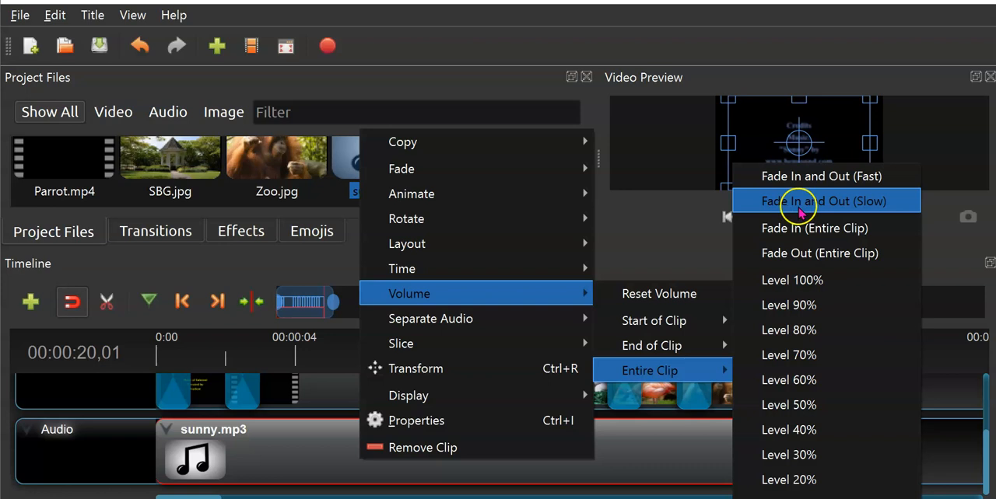
left_click(861, 204)
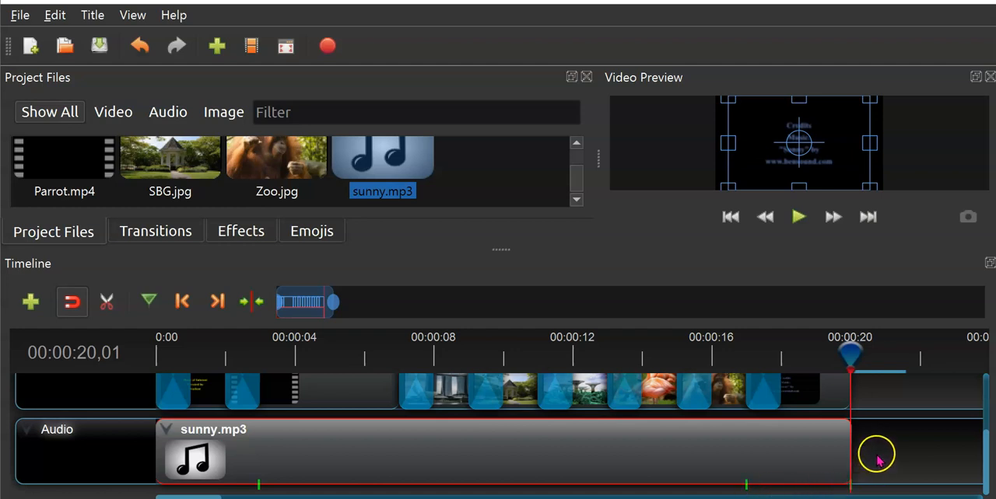
scroll(879, 459, "up", 3)
scroll(880, 460, "down", 3)
scroll(879, 459, "up", 3)
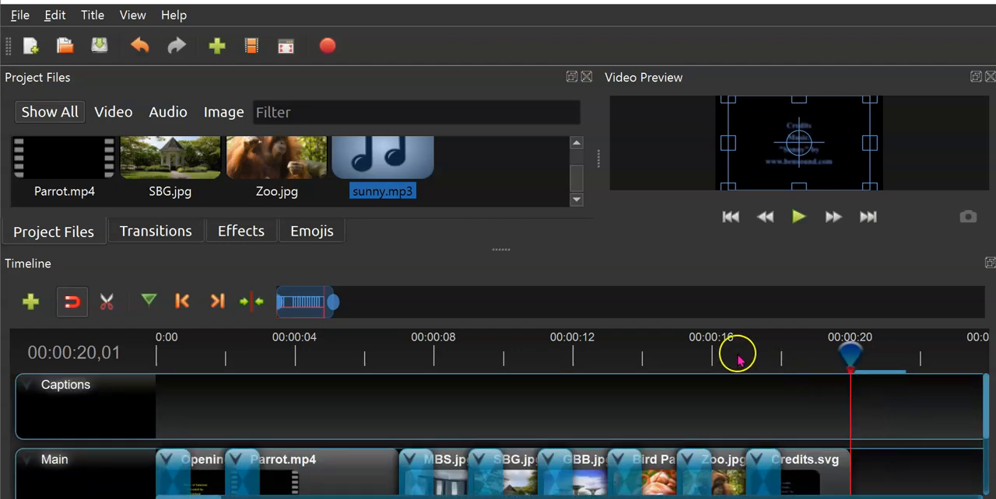
- In the Word worksheet, change the drawing pen to pink, tick the Parrot frame and outline the captions "Introduction" and "Marina Bay Sands"
key("alt+Tab")
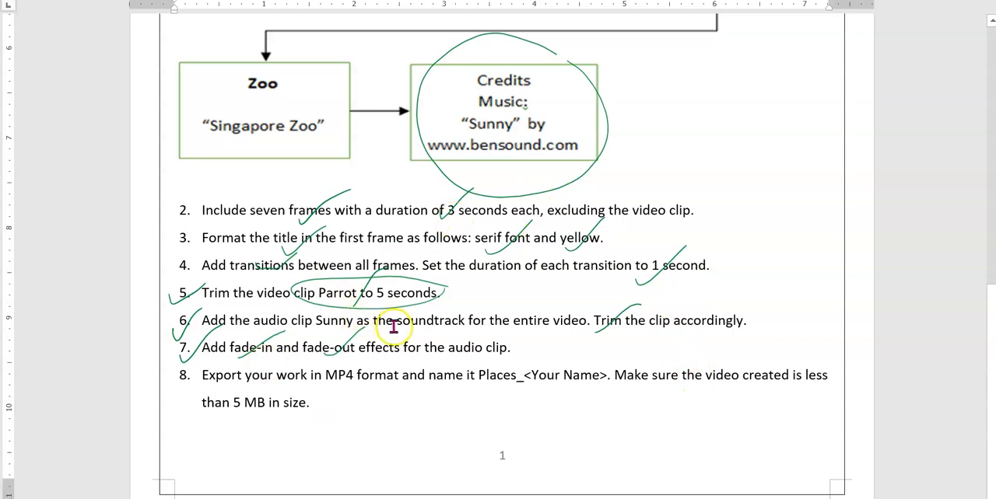
scroll(399, 334, "up", 8)
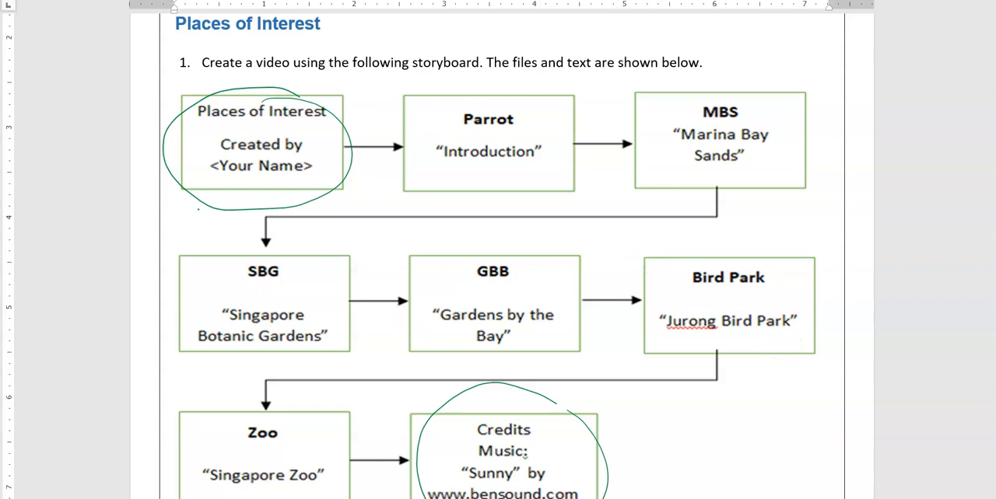
left_click(149, 75)
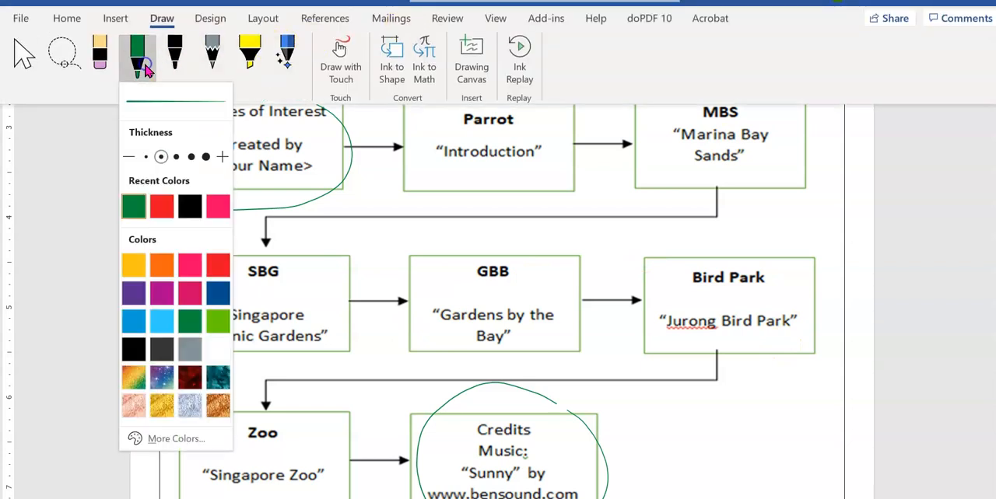
left_click(218, 206)
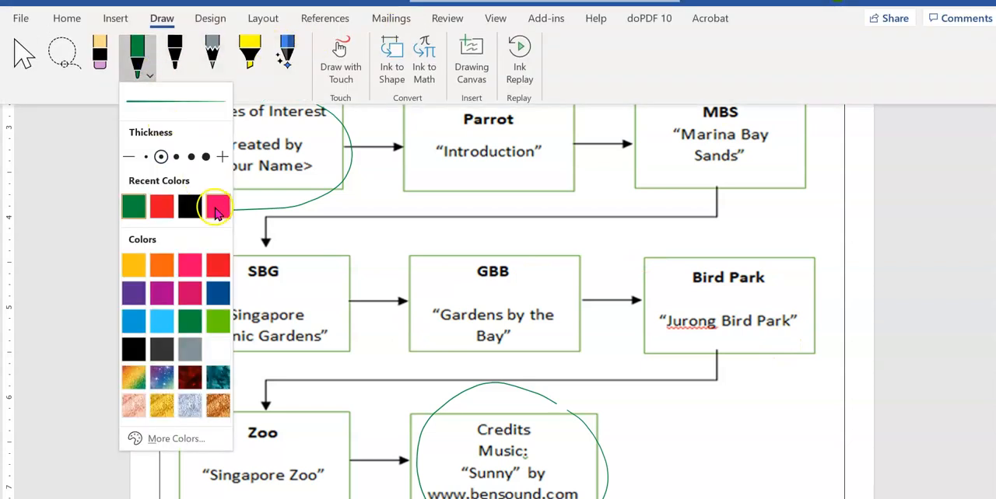
left_click(420, 182)
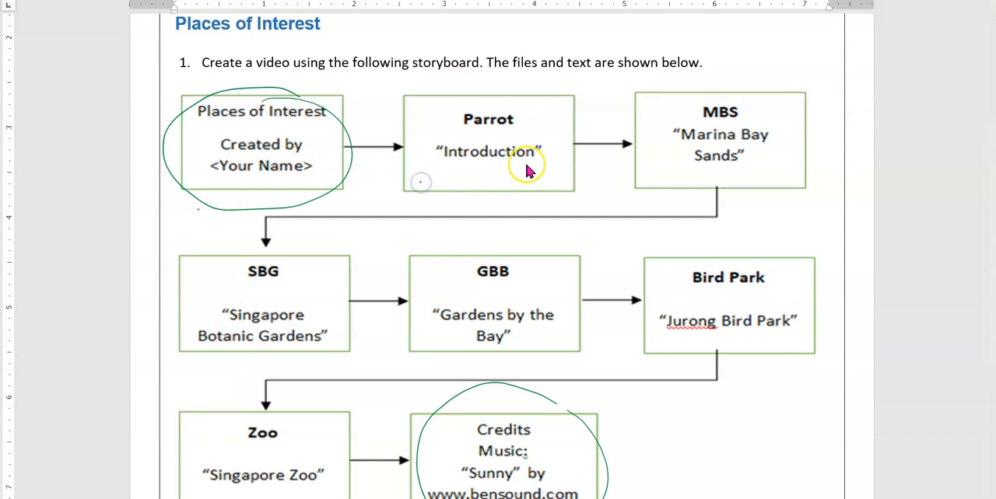
mouse_move(557, 161)
left_mouse_down()
mouse_move(470, 173)
mouse_move(422, 162)
mouse_move(445, 141)
mouse_move(555, 143)
left_mouse_up()
left_click_drag(443, 115, 476, 85)
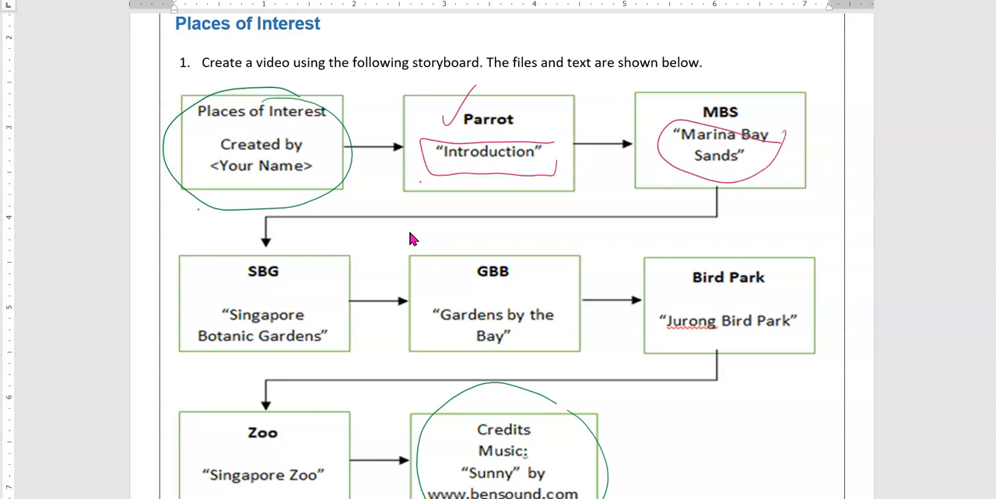
- Circle the storyboard captions for the SBG, GBB, Bird Park and Zoo frames in pink
mouse_move(277, 305)
left_mouse_down()
mouse_move(181, 336)
mouse_move(321, 305)
left_mouse_up()
mouse_move(549, 302)
left_mouse_down()
mouse_move(545, 345)
mouse_move(546, 298)
left_mouse_up()
left_click_drag(811, 305, 812, 325)
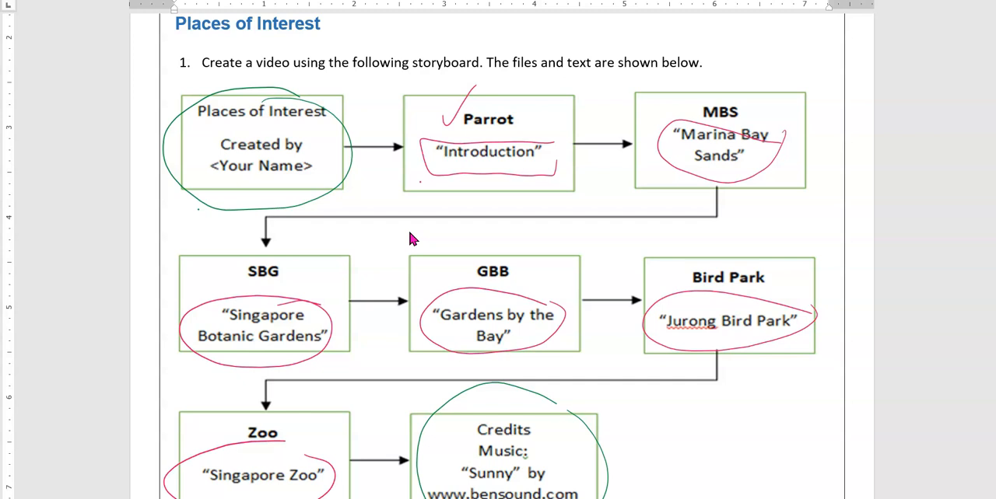
left_click(386, 154)
- Switch to OpenShot and start a new title from the Bar 3 template with the file name "Intro"
key("alt+Tab")
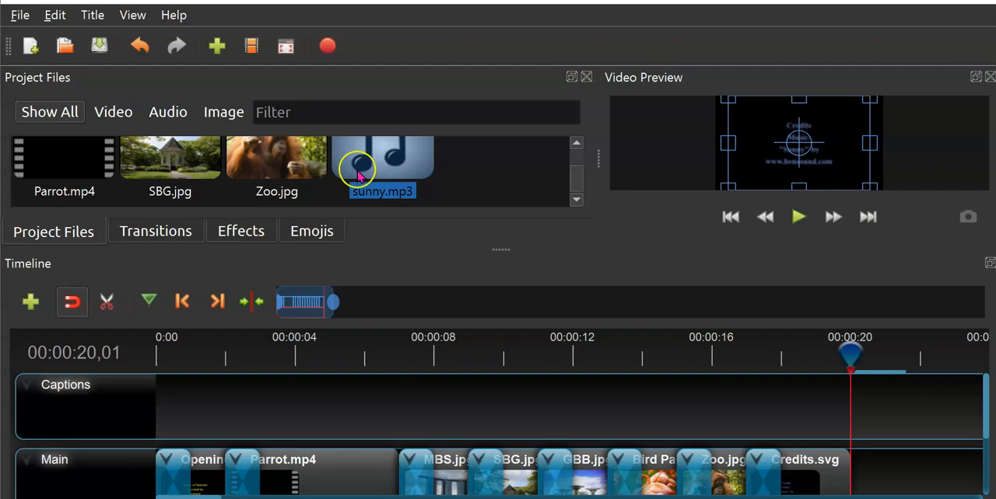
scroll(476, 185, "up", 2)
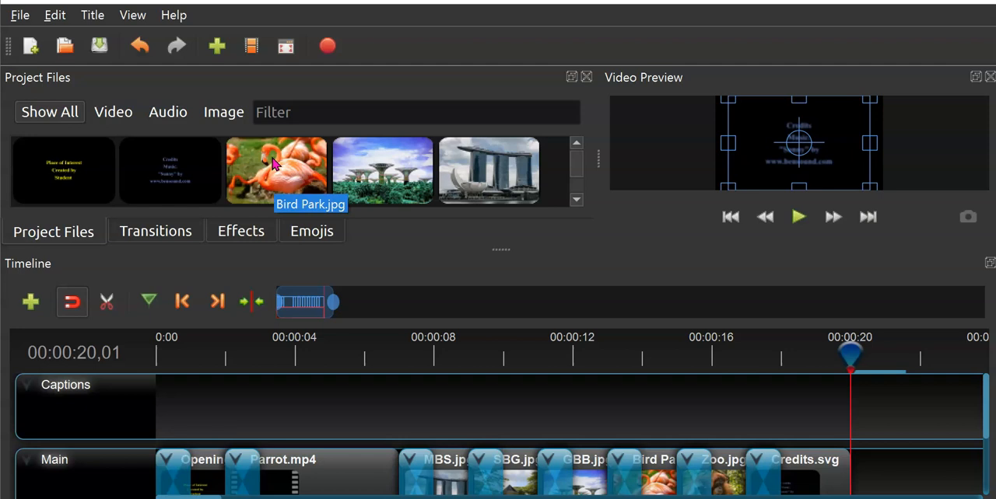
left_click(91, 13)
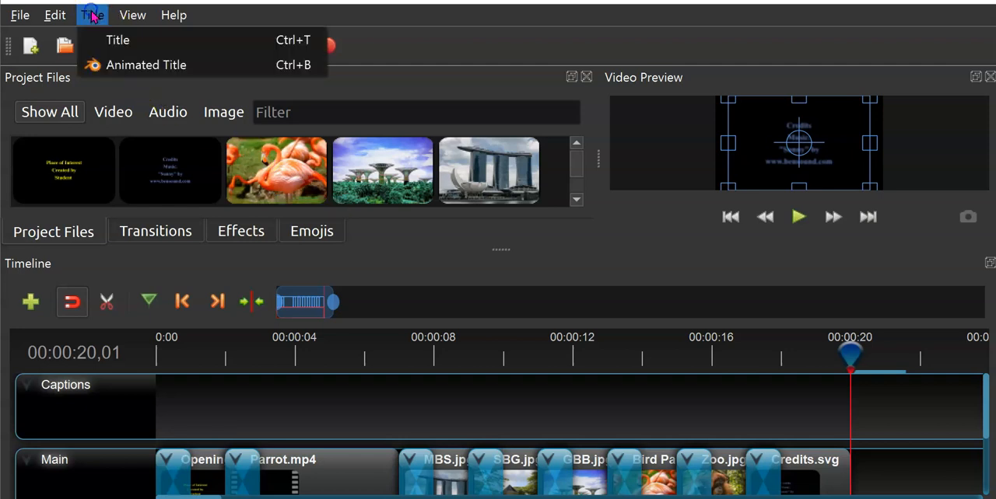
left_click(109, 42)
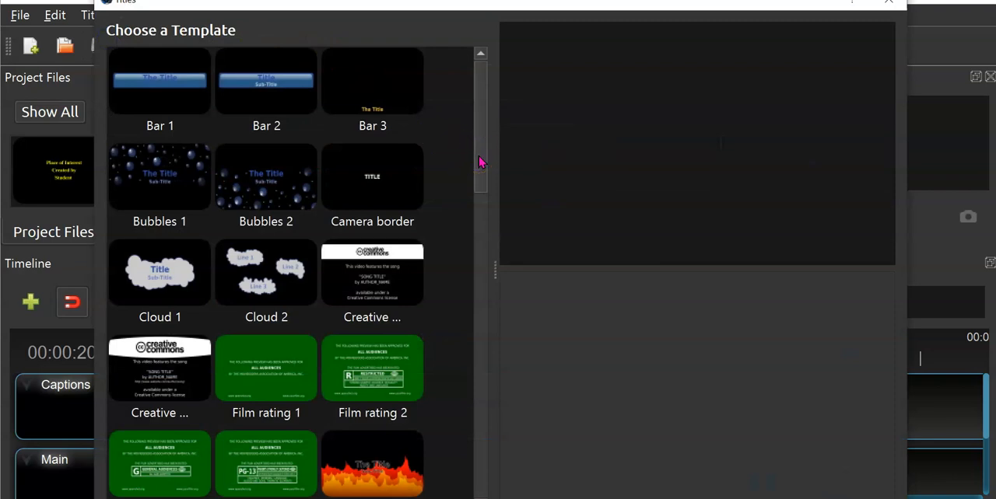
left_click(377, 94)
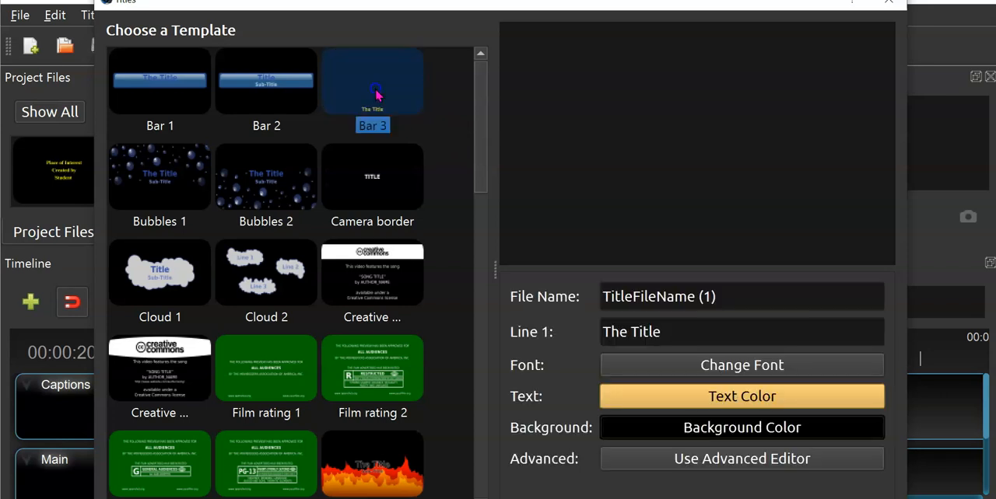
left_click_drag(733, 291, 585, 294)
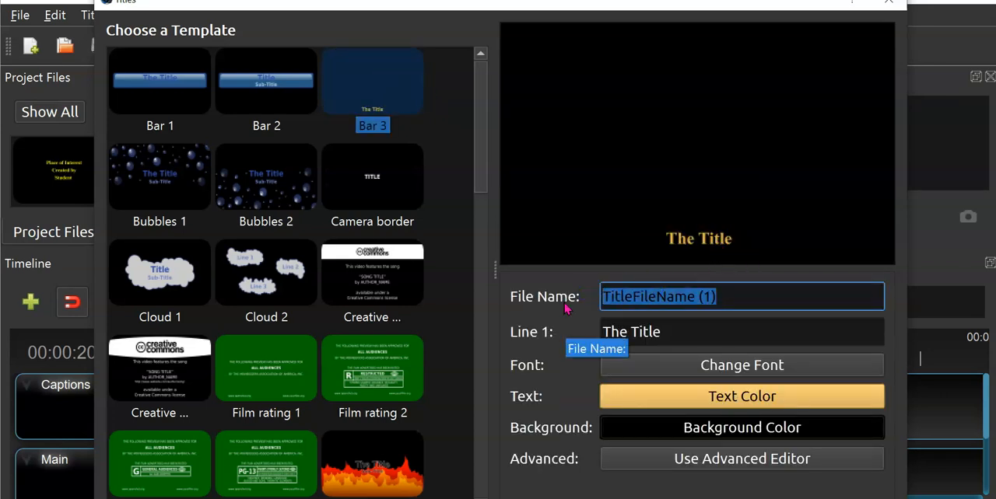
type("Intro")
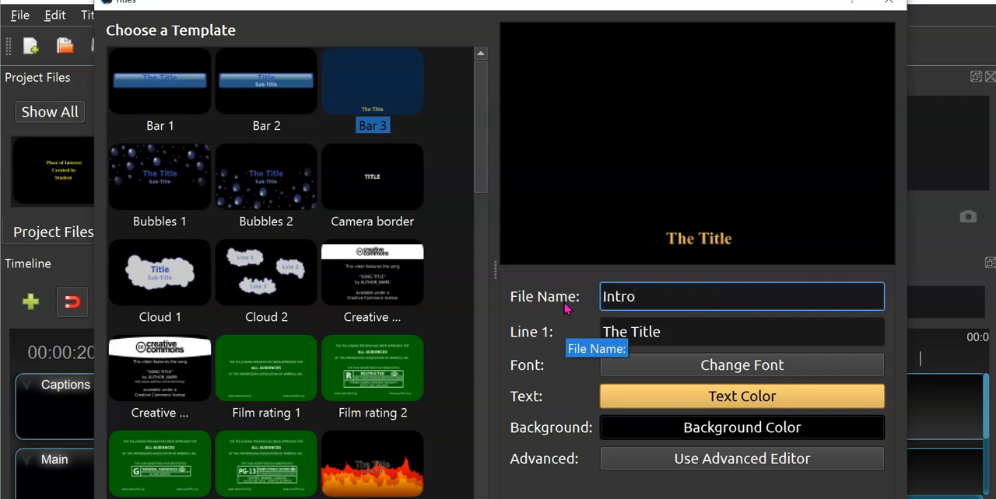
- Set the title's text line to "Introduction" and save the title to the project
key("Tab")
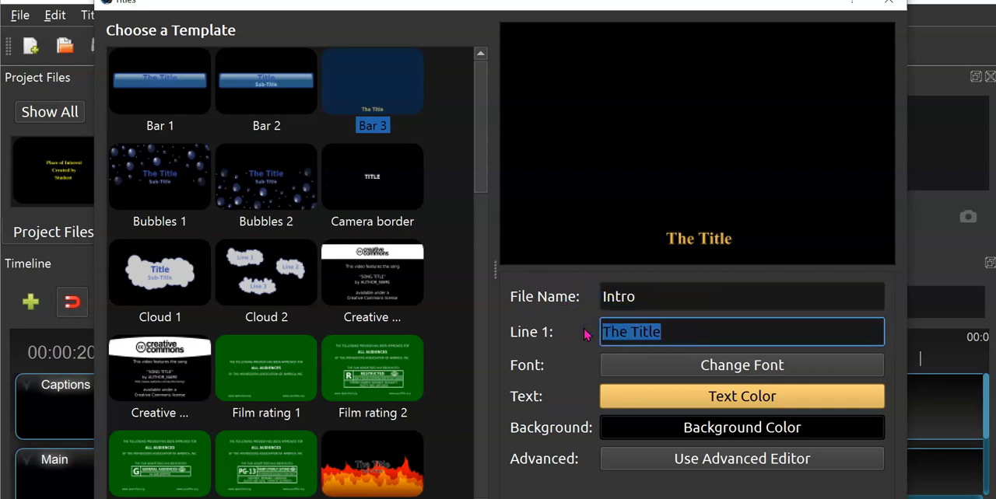
type("Intr")
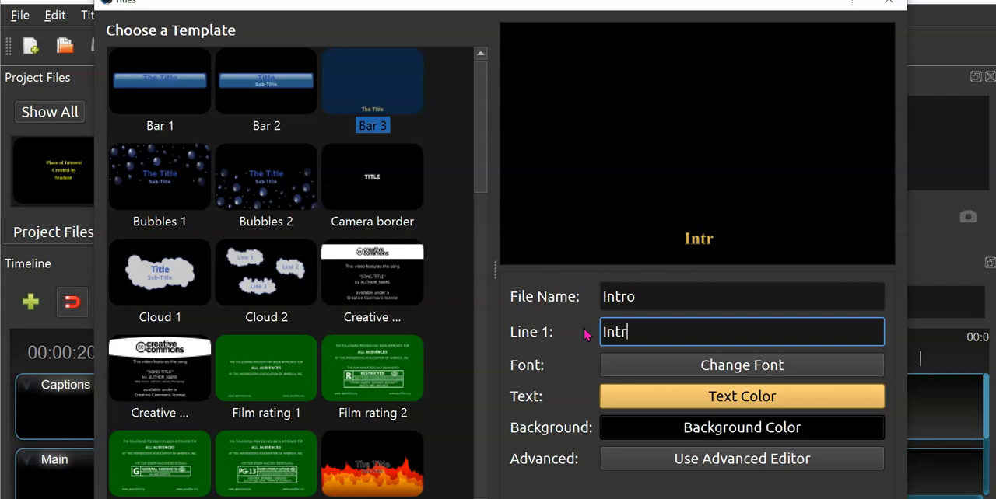
type("oduc")
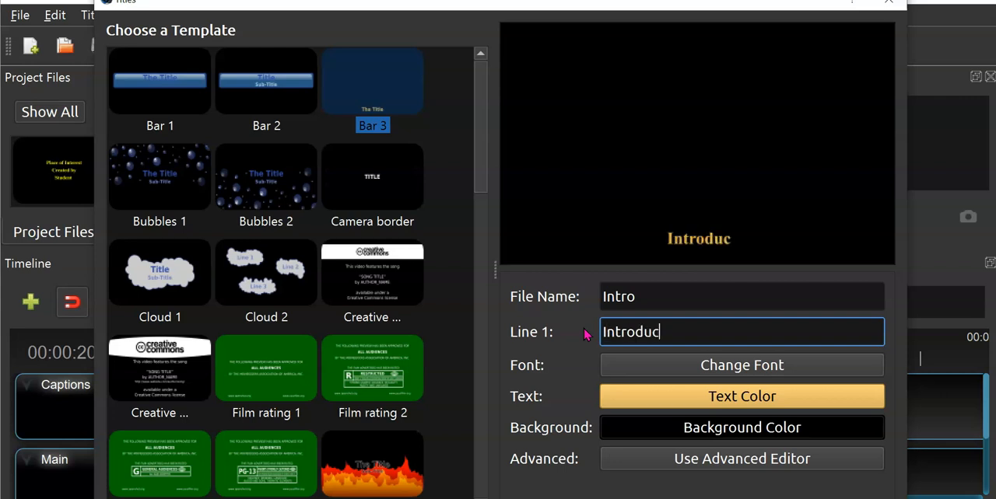
type("tion")
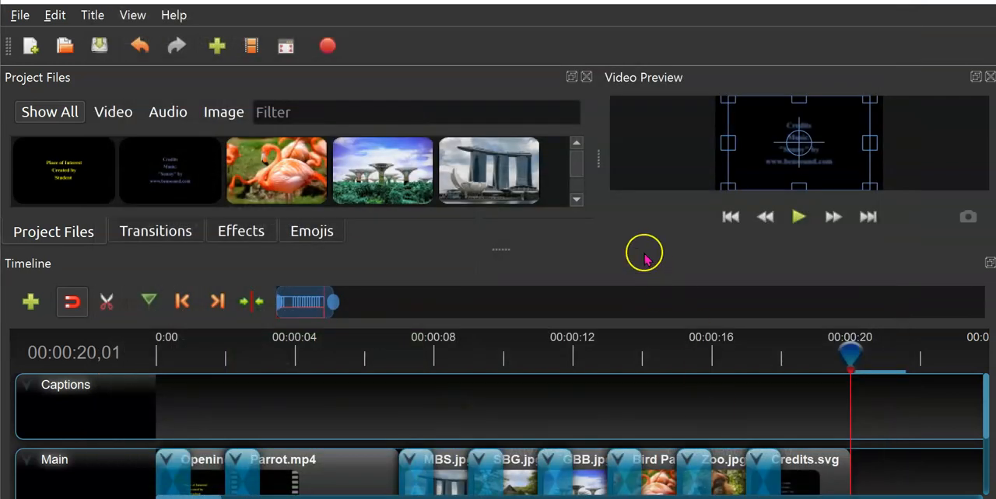
- Enlarge the Project Files area and select the new Intro.svg title
left_click_drag(507, 246, 514, 404)
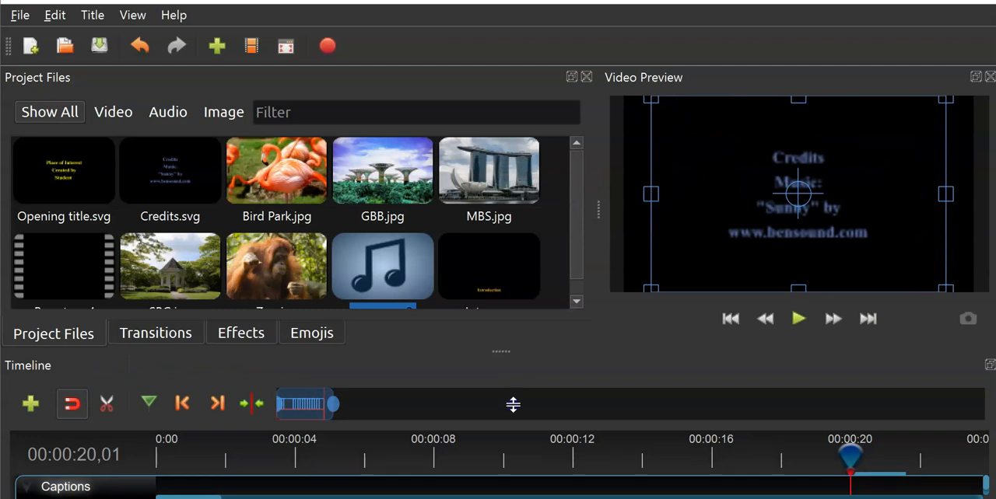
scroll(578, 282, "down", 1)
left_click(518, 262)
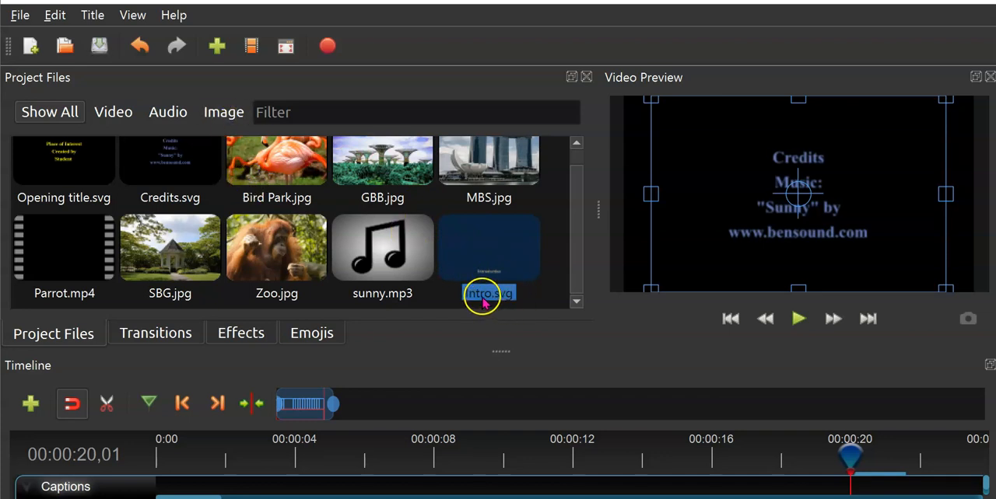
left_click_drag(483, 303, 487, 302)
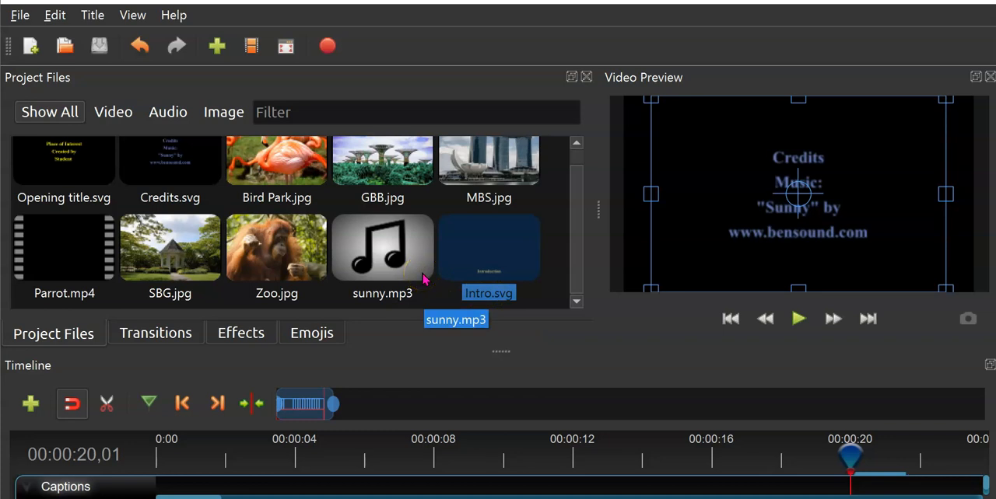
- Start another Bar 3 title and, following the worksheet storyboard, set its file name to "Marina Bay Sands"
left_click(92, 15)
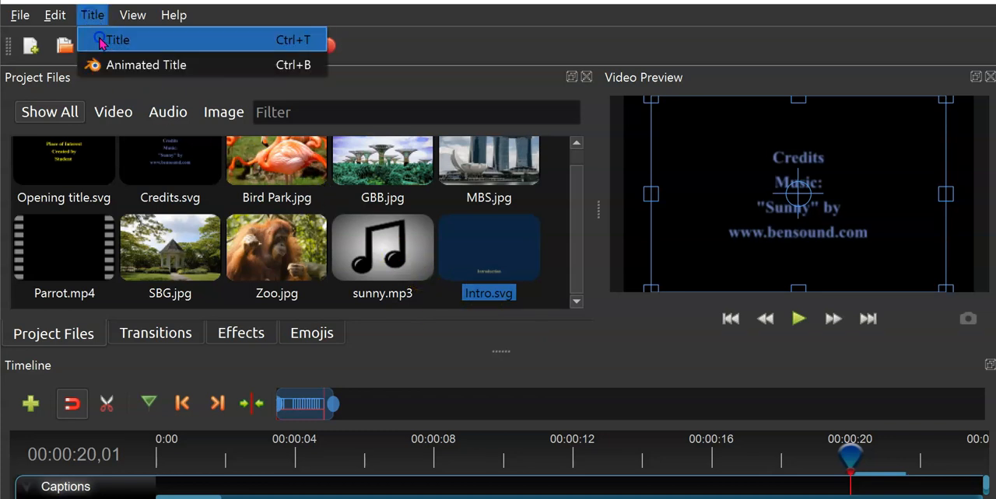
left_click(102, 41)
left_click(397, 104)
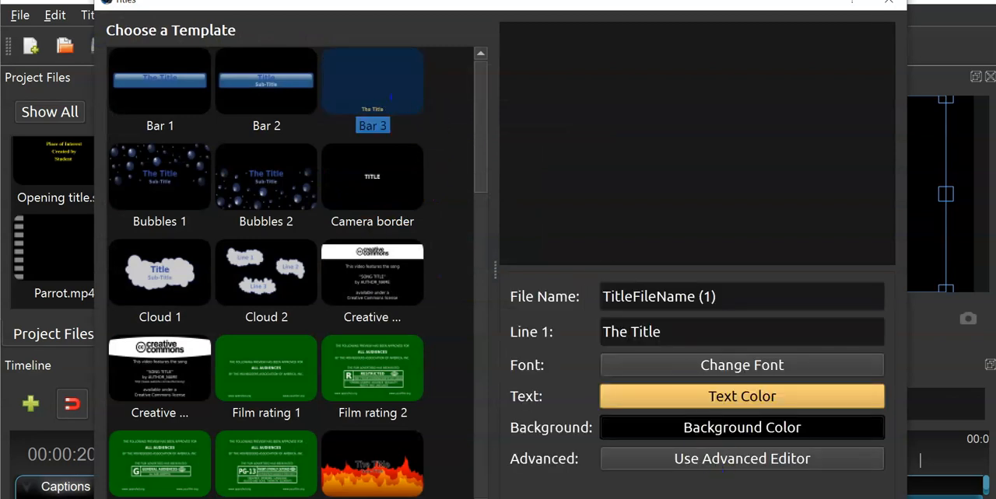
left_click_drag(727, 300, 573, 300)
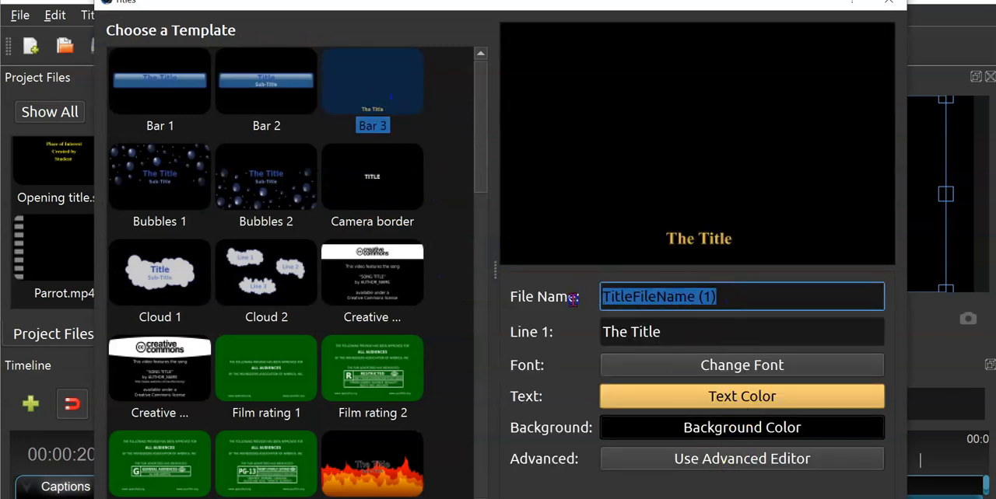
key("alt+Tab")
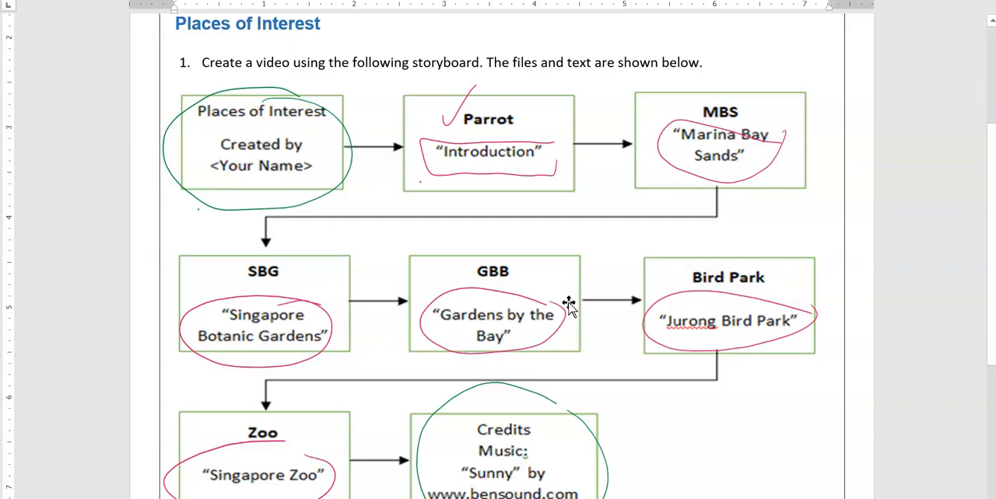
key("alt+Tab")
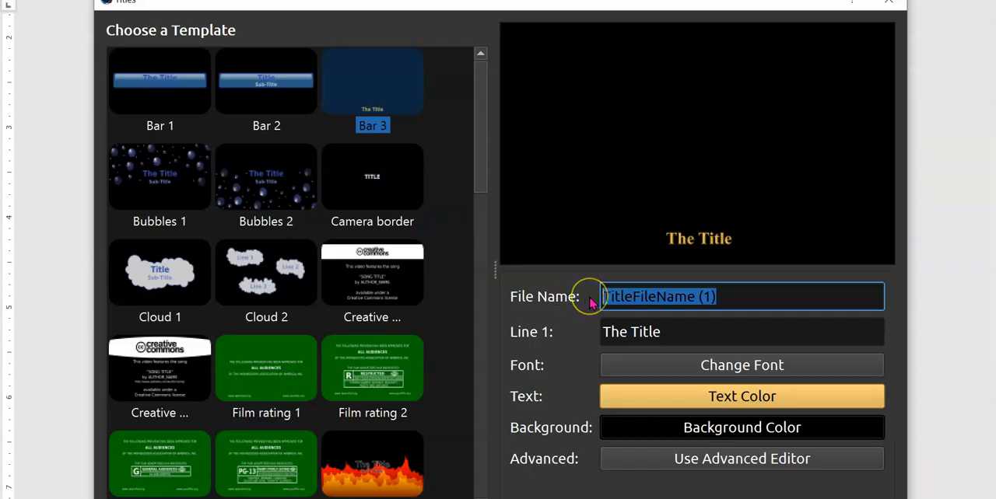
type("Marina Bay Sands")
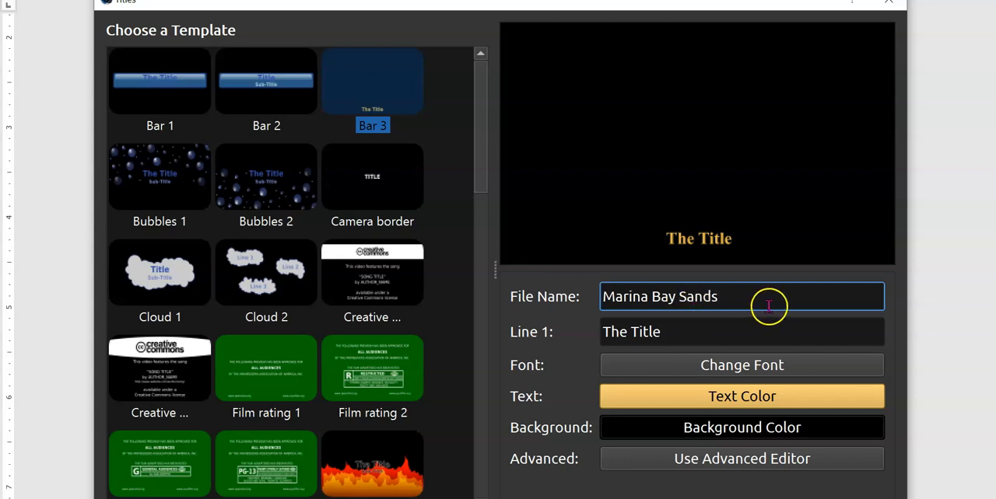
- Copy the file name "Marina Bay Sands" into the title's text line and save, replacing the existing file
left_click_drag(768, 306, 542, 301)
key("ctrl+c")
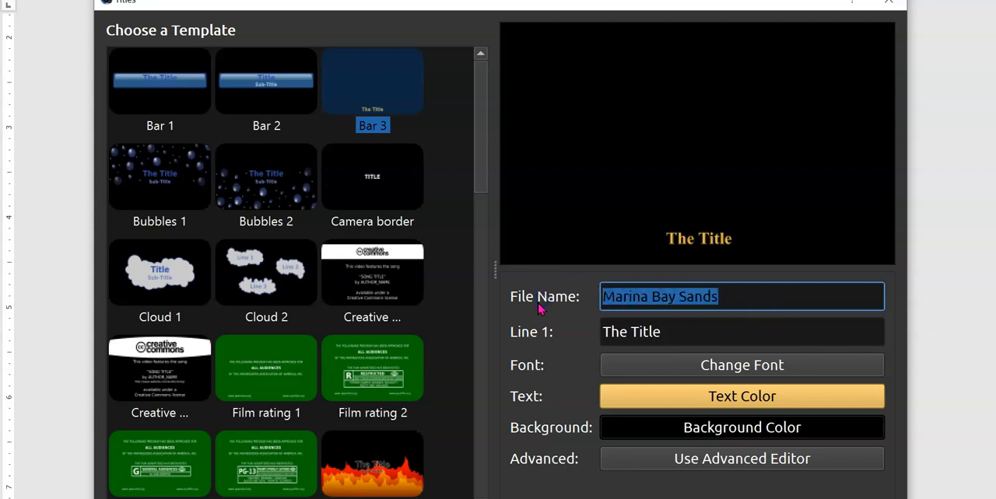
left_click_drag(689, 333, 594, 334)
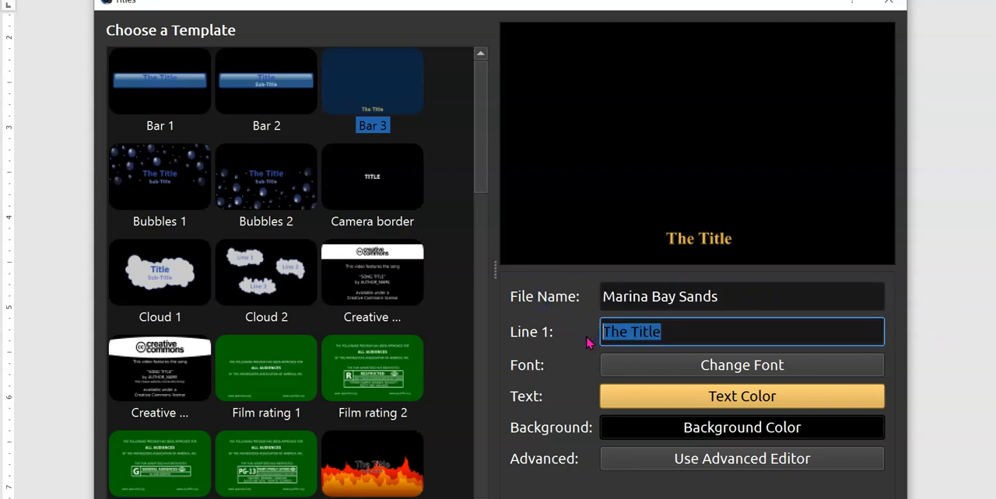
key("ctrl+v")
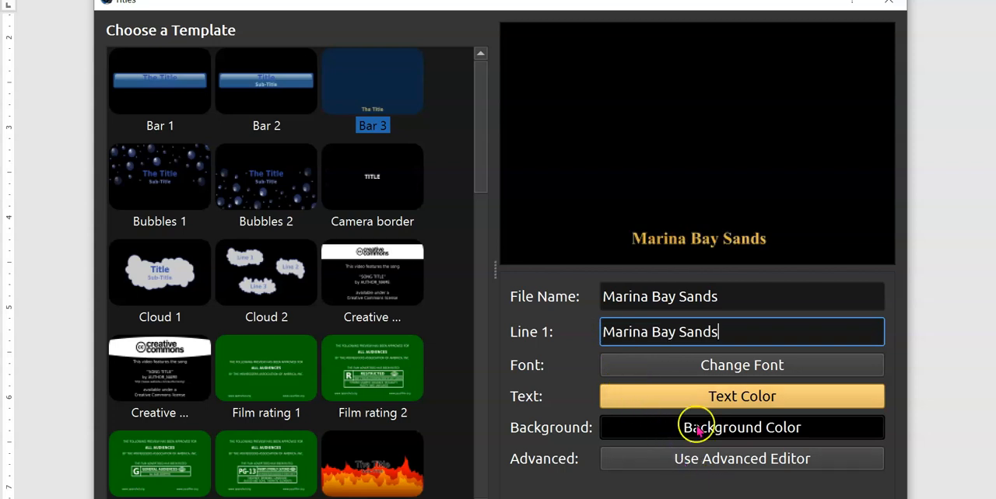
left_click(778, 498)
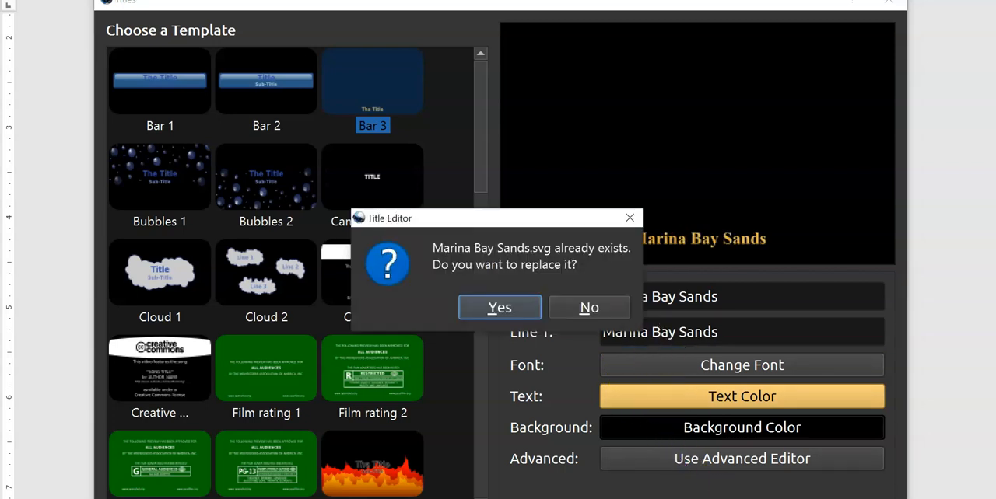
left_click(524, 304)
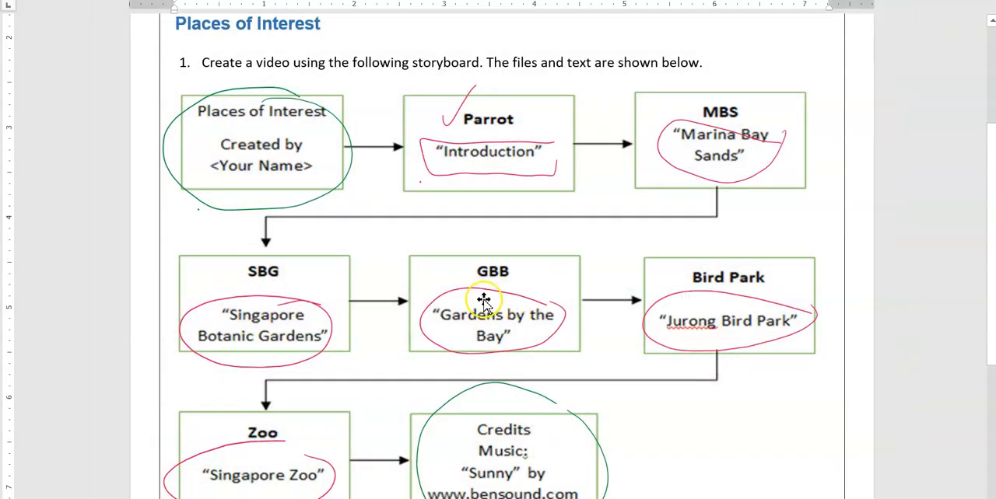
- Return to OpenShot and check the Marina Bay Sands title among the project files
key("alt+Tab")
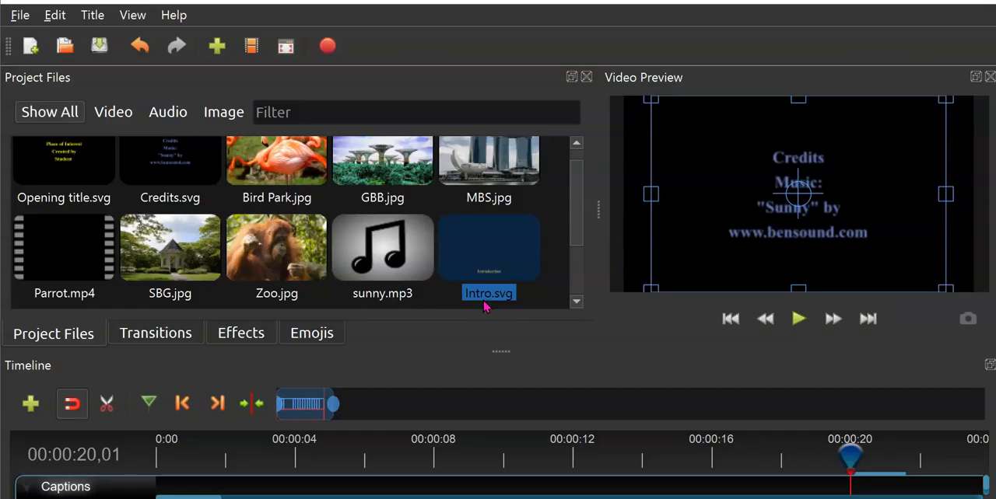
scroll(552, 276, "down", 2)
left_click(78, 251)
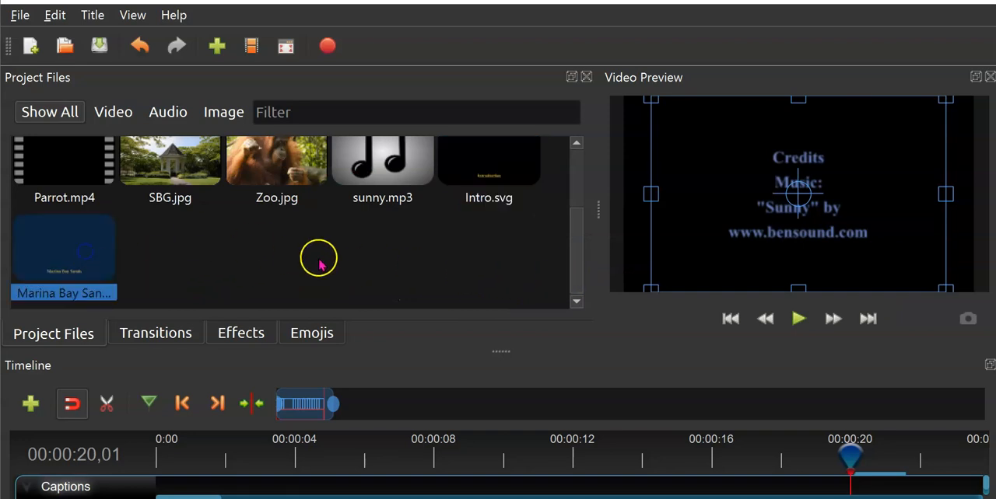
scroll(318, 260, "up", 3)
scroll(335, 259, "down", 3)
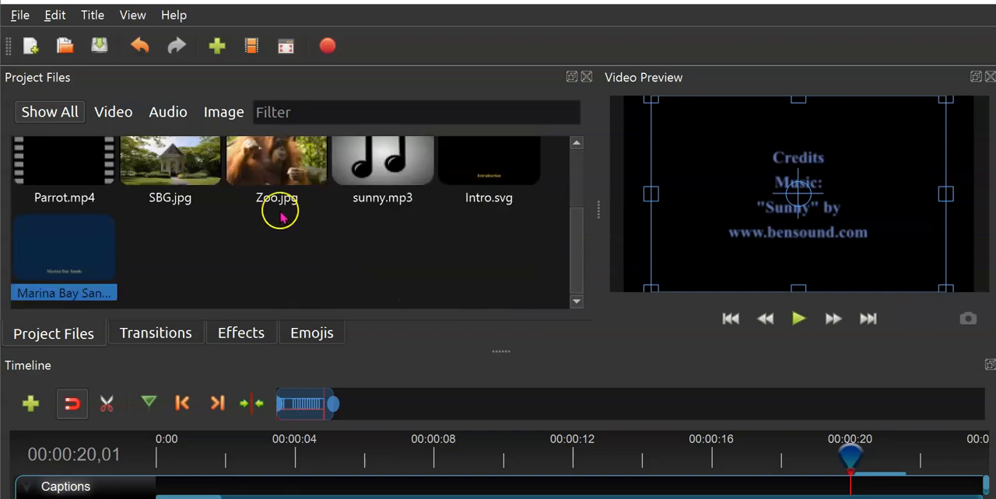
- Create Bar 3 caption titles "Singapore Botanic Gardens" and "Gardens by the Bay", using the same wording for file name and text
left_click(102, 15)
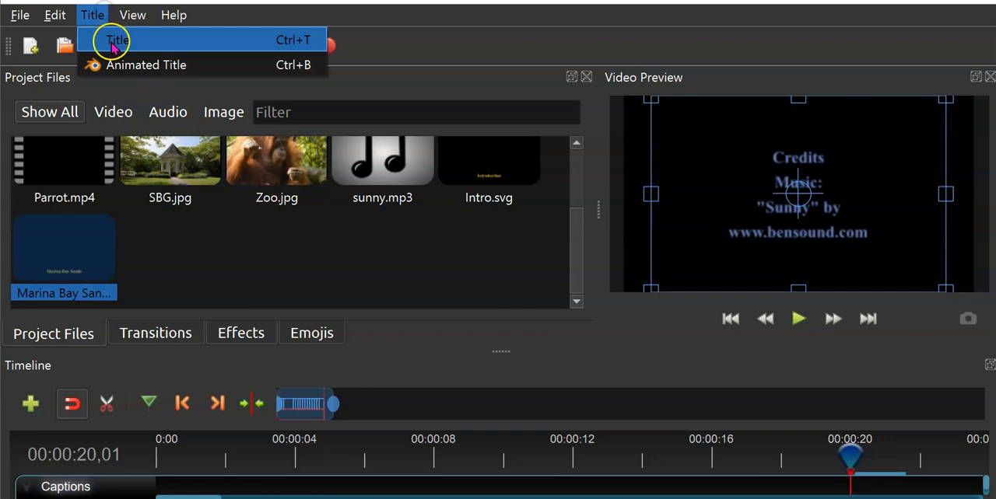
left_click(113, 37)
left_click(409, 93)
triple_click(729, 300)
type("Singapore Botanic Gardens")
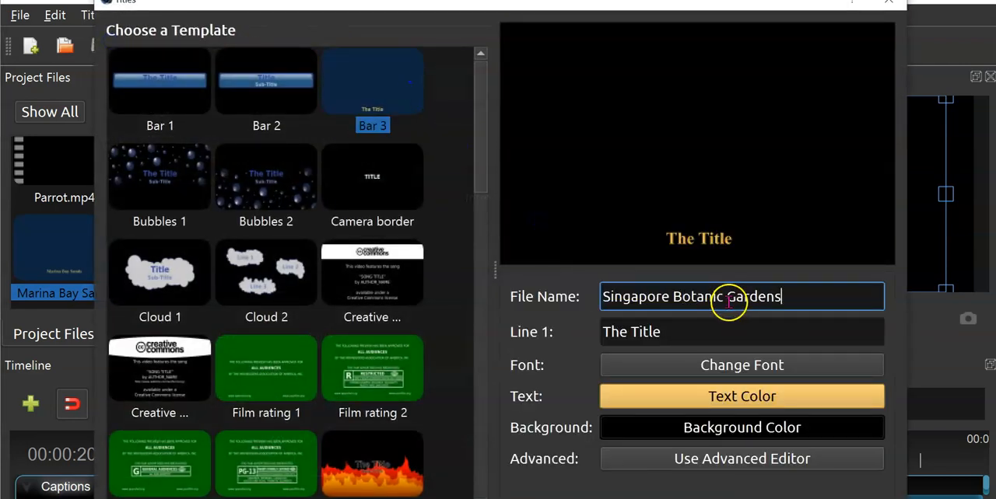
key("Return")
left_click(573, 365)
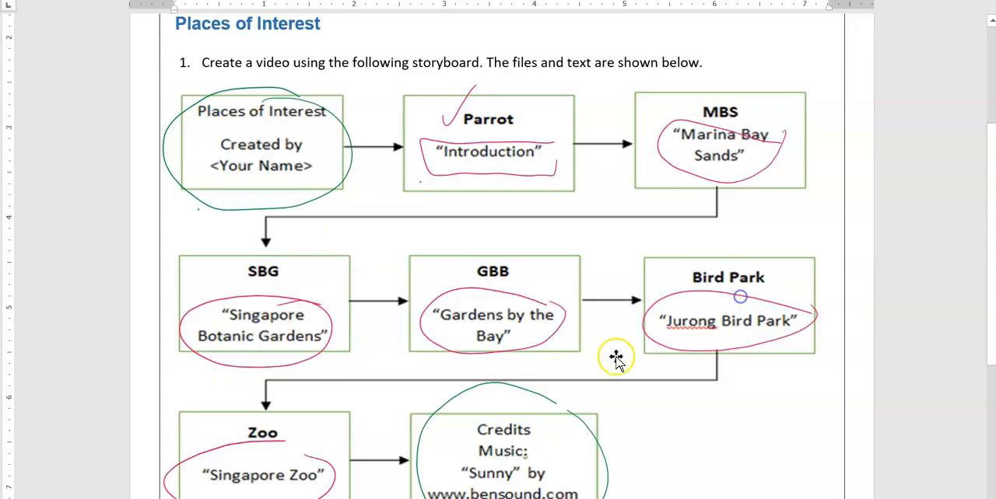
- Create Bar 3 caption titles "Jurong Bird Park" and "Singapore Zoo", replacing the existing Singapore Zoo.svg
left_click(92, 15)
left_click(115, 40)
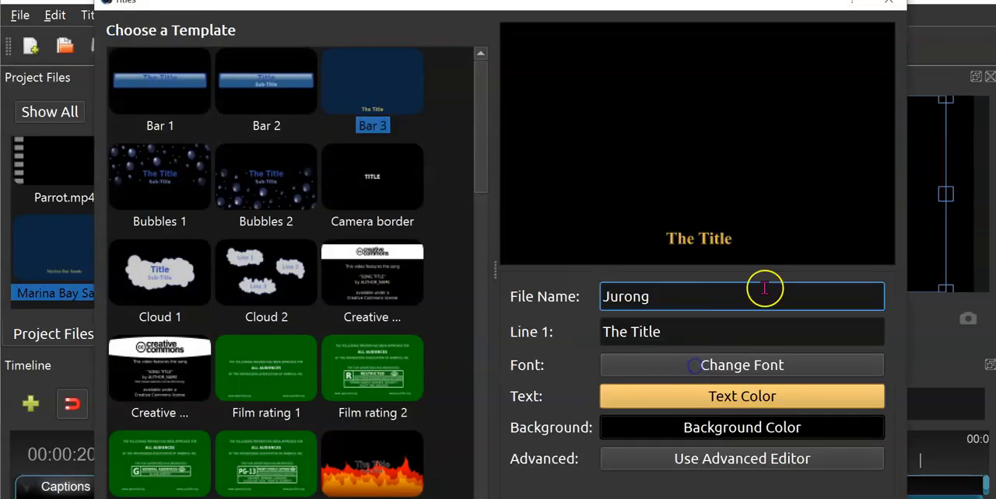
left_click_drag(661, 332, 581, 338)
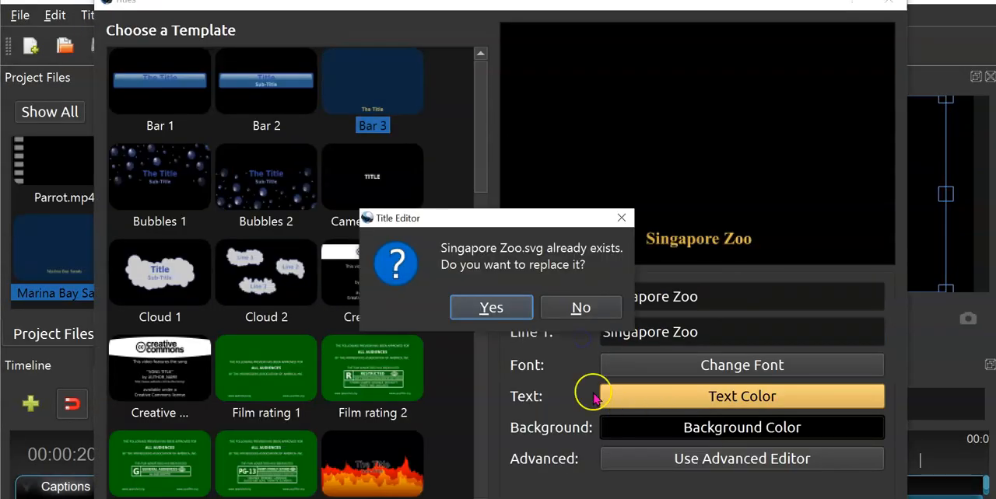
left_click(493, 310)
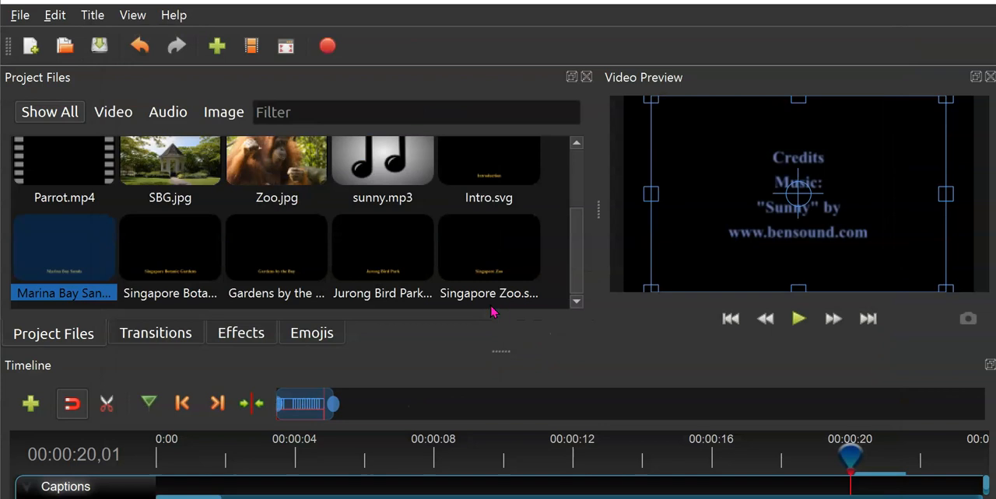
- Enlarge the timeline area so the Captions and Main tracks both show, zoomed in from the project's start
left_click_drag(503, 351, 503, 289)
left_click_drag(574, 203, 582, 228)
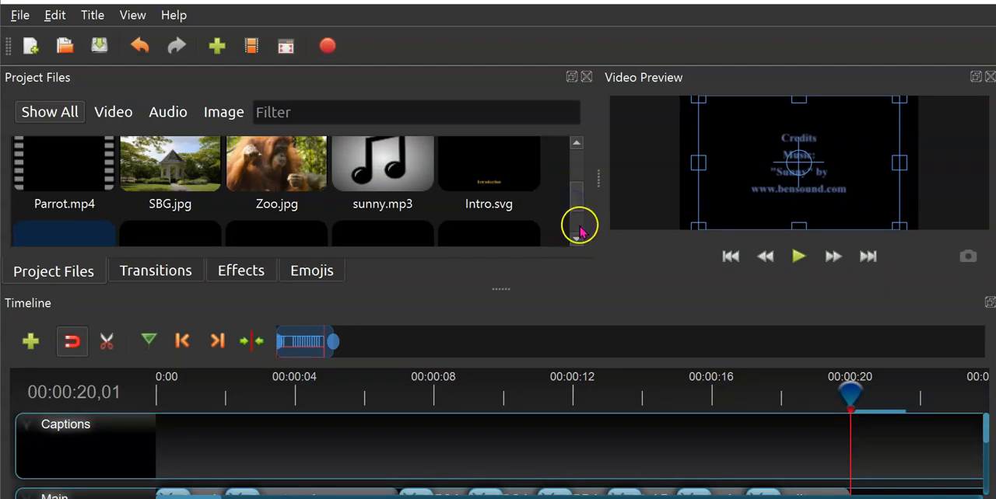
scroll(543, 450, "down", 1)
scroll(542, 450, "down", 1)
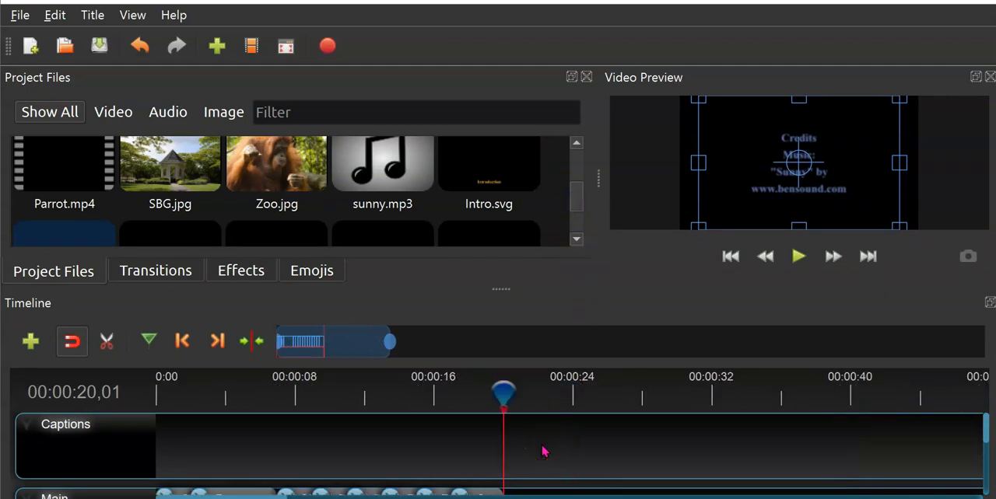
left_click_drag(506, 287, 509, 244)
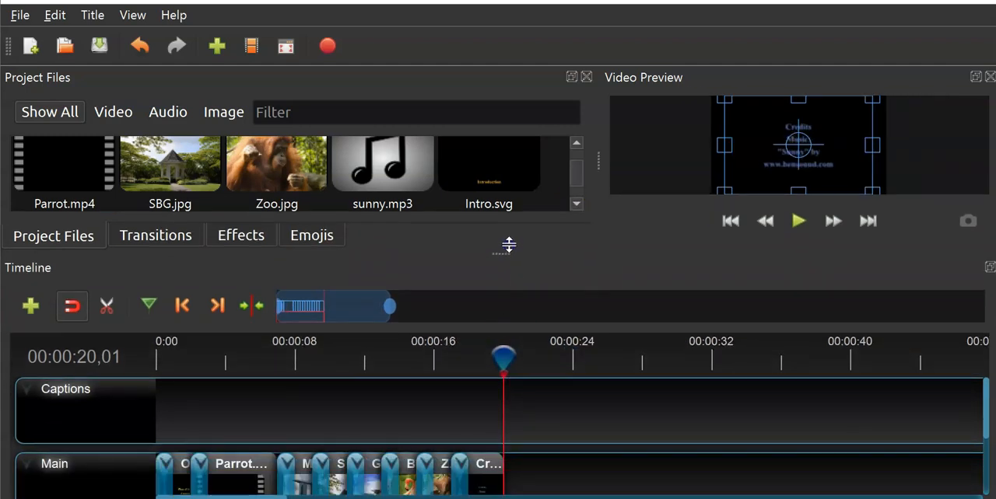
scroll(385, 400, "up", 1)
scroll(385, 404, "up", 1)
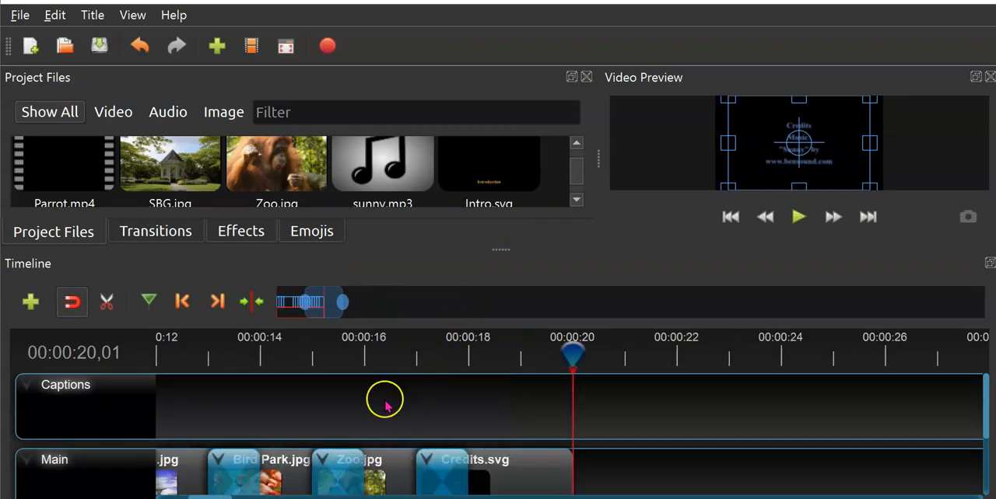
left_click(426, 495)
left_click_drag(258, 490, 187, 495)
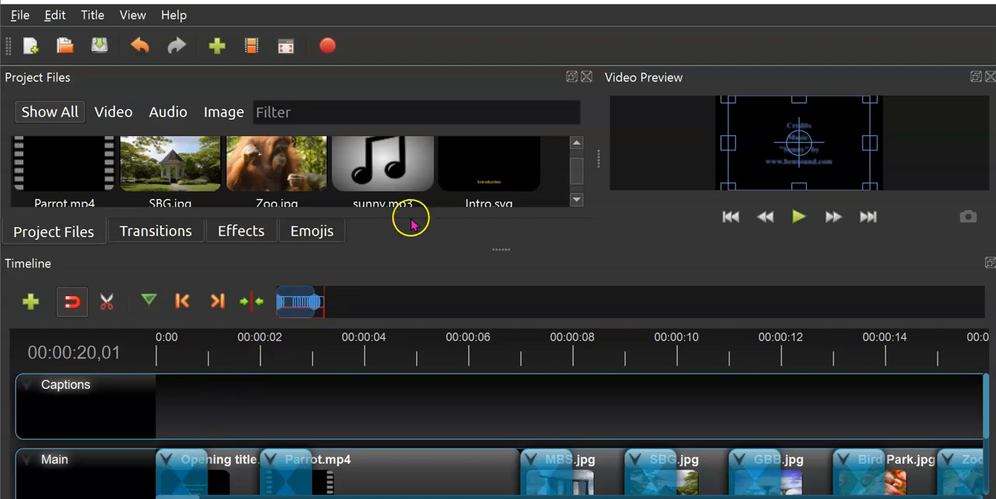
- Place the Intro.svg title on the Captions track above Parrot.mp4, running from 3 s to 7 s
left_click(489, 161)
left_click_drag(492, 168, 313, 406)
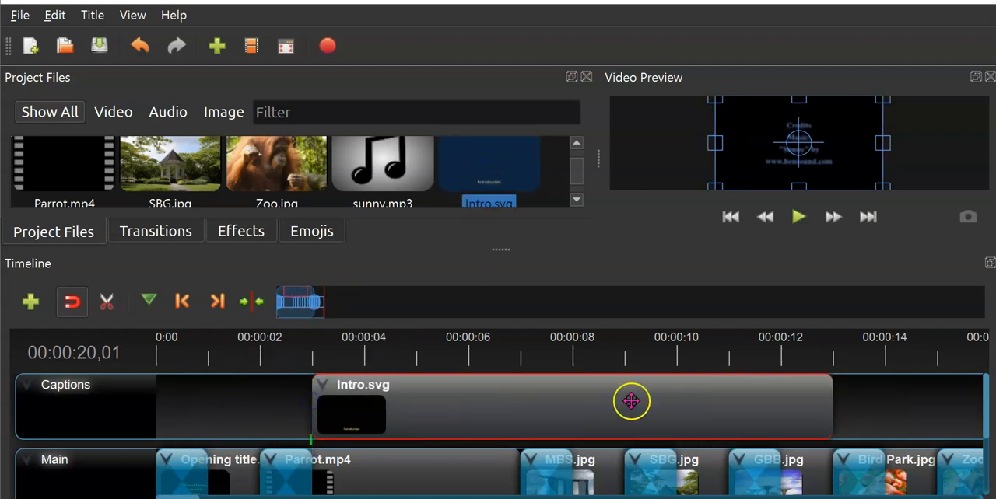
left_click_drag(831, 404, 525, 416)
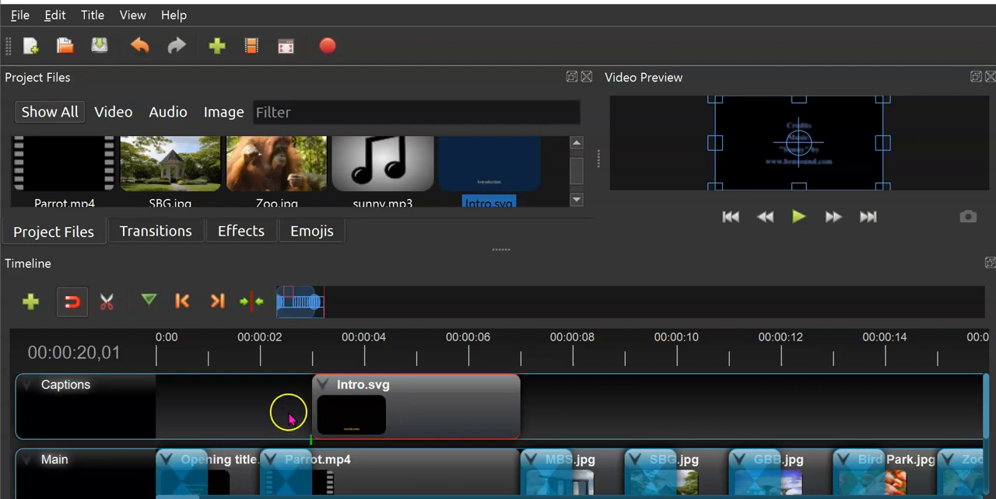
left_click(326, 467)
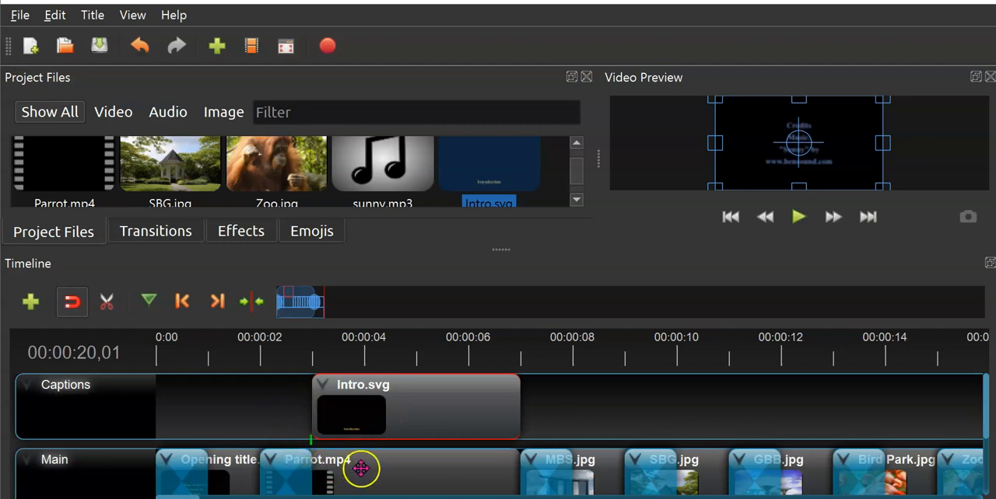
left_click(384, 422)
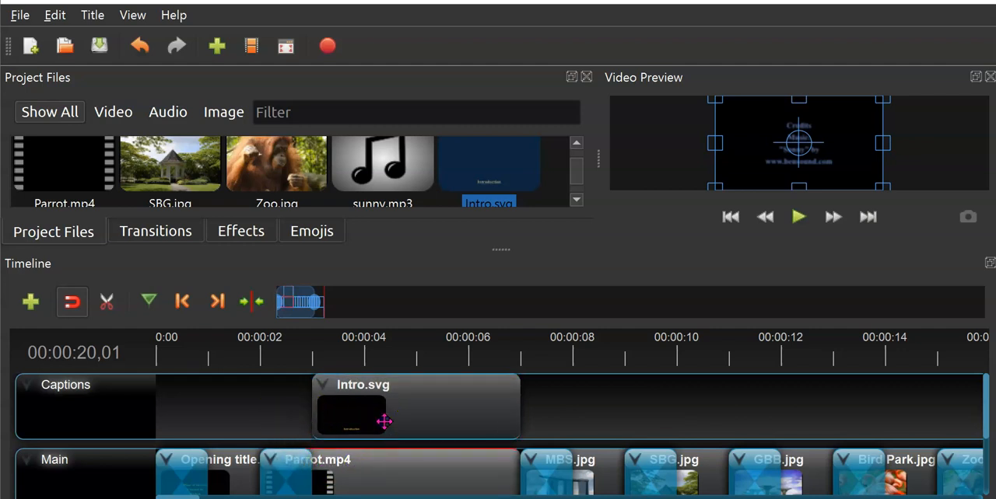
left_click(385, 422)
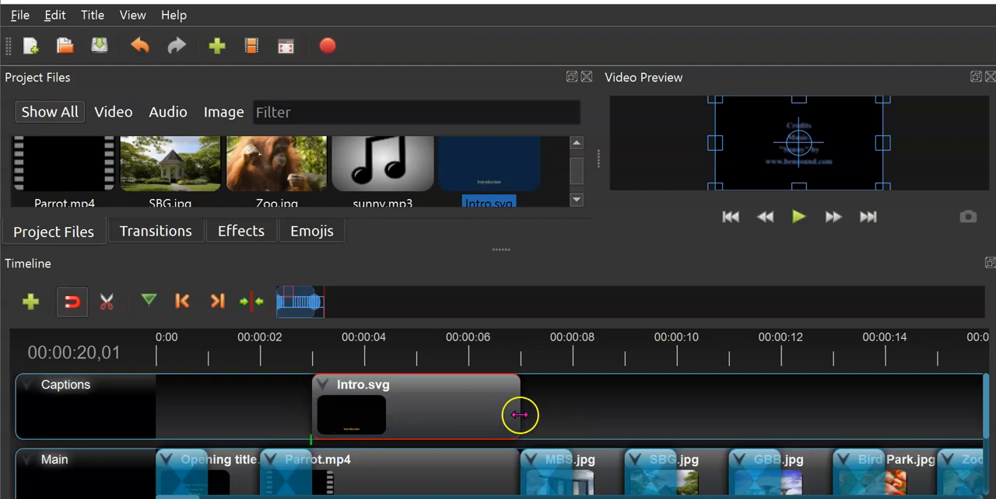
left_click_drag(499, 415, 515, 416)
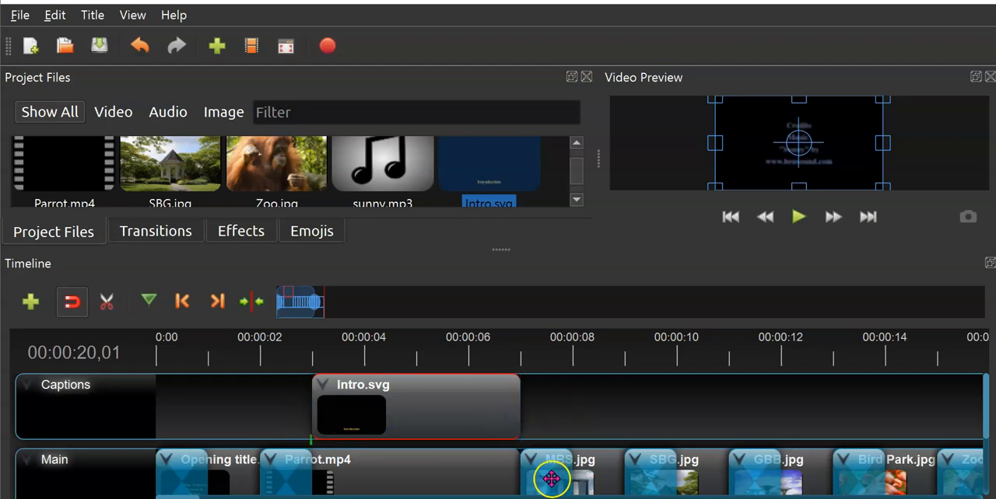
- Place the Marina Bay Sands title on the Captions track above MBS.jpg, running from 8 s to 9 s
scroll(459, 171, "down", 2)
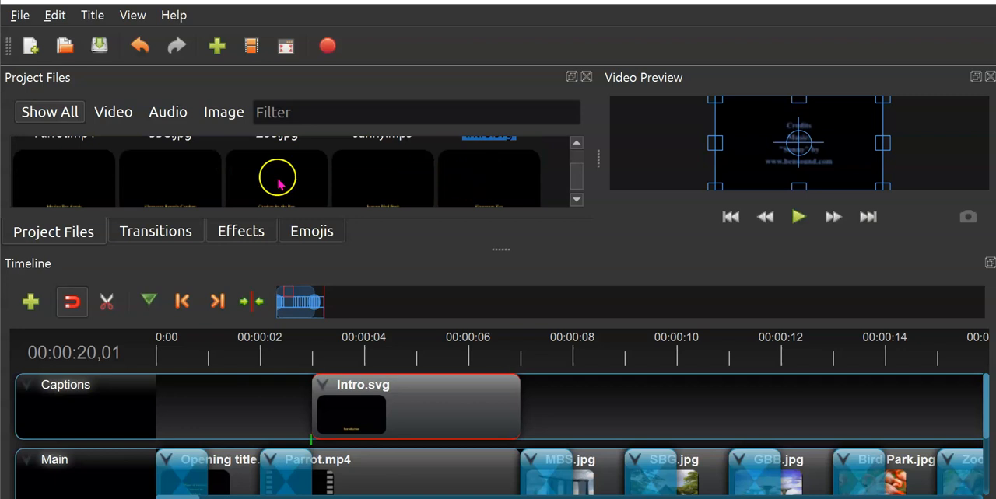
left_click_drag(103, 187, 576, 389)
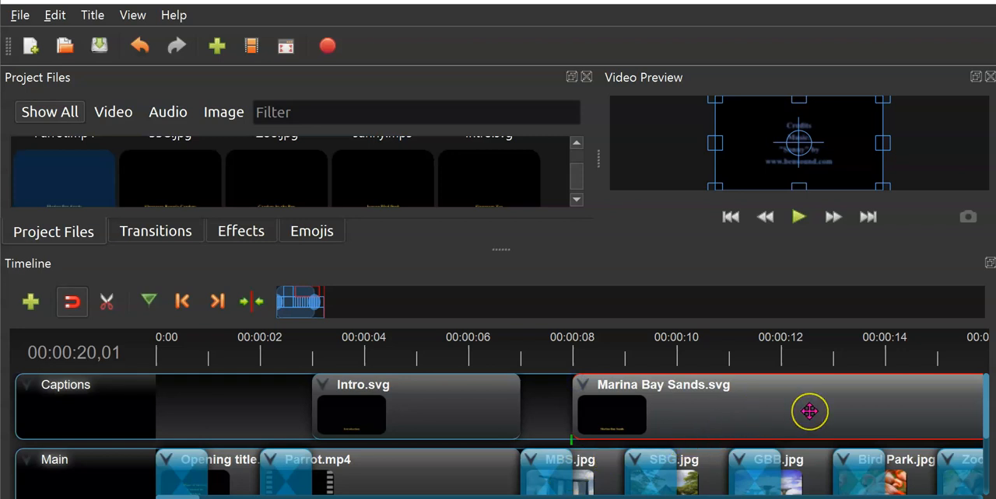
scroll(809, 412, "down", 2)
left_click_drag(506, 408, 214, 413)
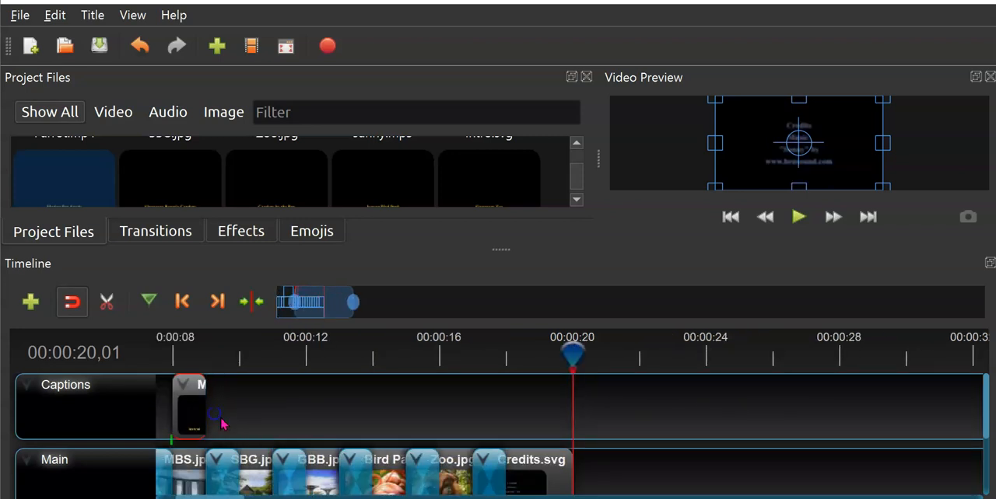
- Add the Singapore Botanic Gardens title at 10–11 s and the Gardens by the Bay title at 12–13 s on the Captions track
left_click_drag(200, 192, 244, 416)
left_click_drag(571, 409, 279, 409)
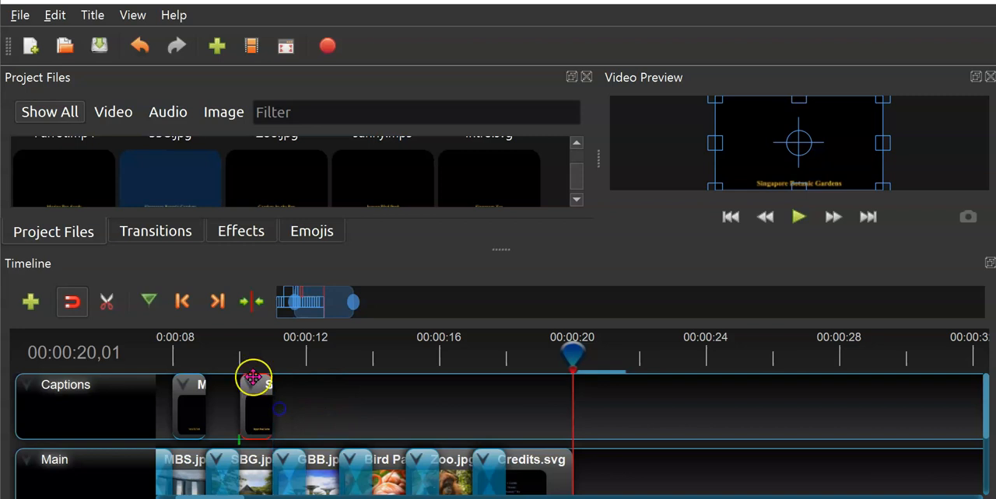
left_click_drag(236, 180, 309, 400)
left_click_drag(634, 413, 341, 419)
- Add the Jurong Bird Park title at 14–15 s and the Singapore Zoo title at 16–17 s on the Captions track
left_click_drag(360, 160, 389, 412)
left_click_drag(705, 405, 409, 405)
left_click_drag(495, 196, 442, 430)
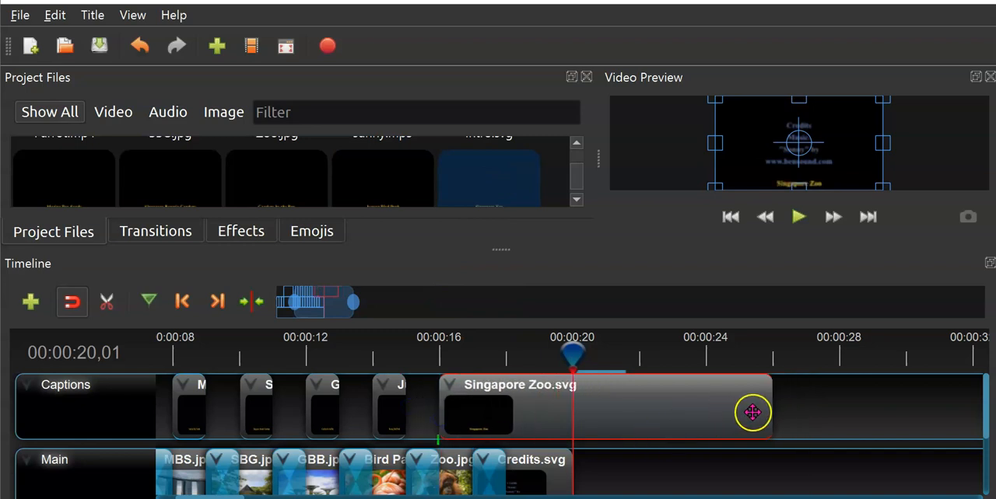
left_click_drag(603, 418, 480, 417)
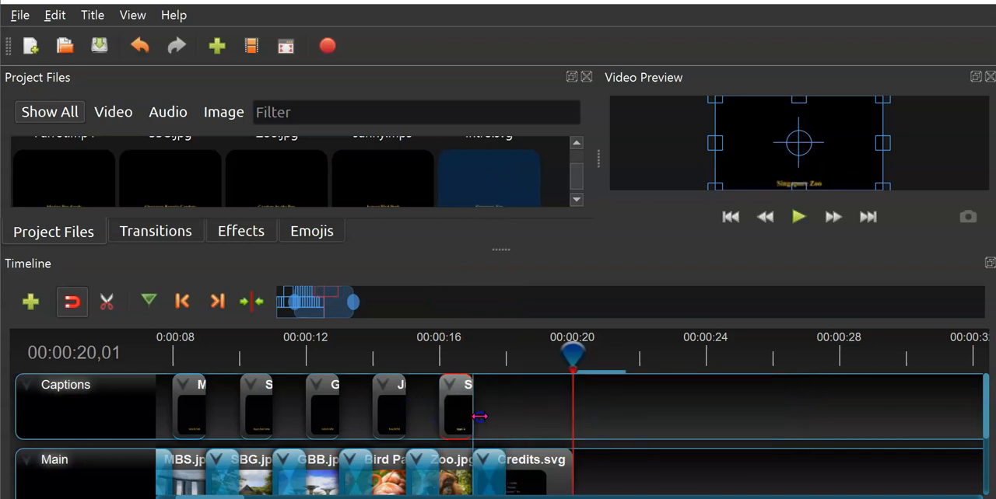
left_click(585, 408)
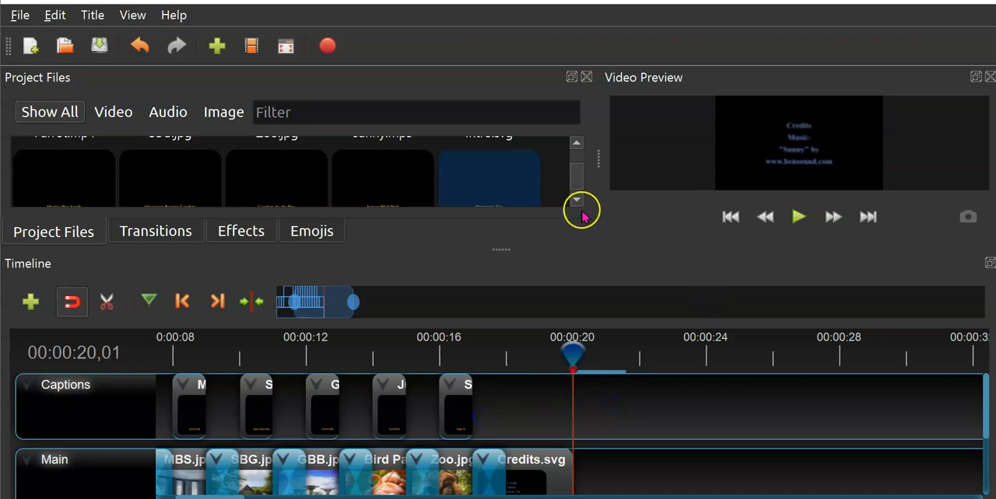
- Enlarge the video preview and play the project from the beginning, pausing during the opening title
left_click_drag(596, 171, 366, 205)
left_click_drag(493, 253, 511, 382)
left_click(653, 321)
left_click(618, 317)
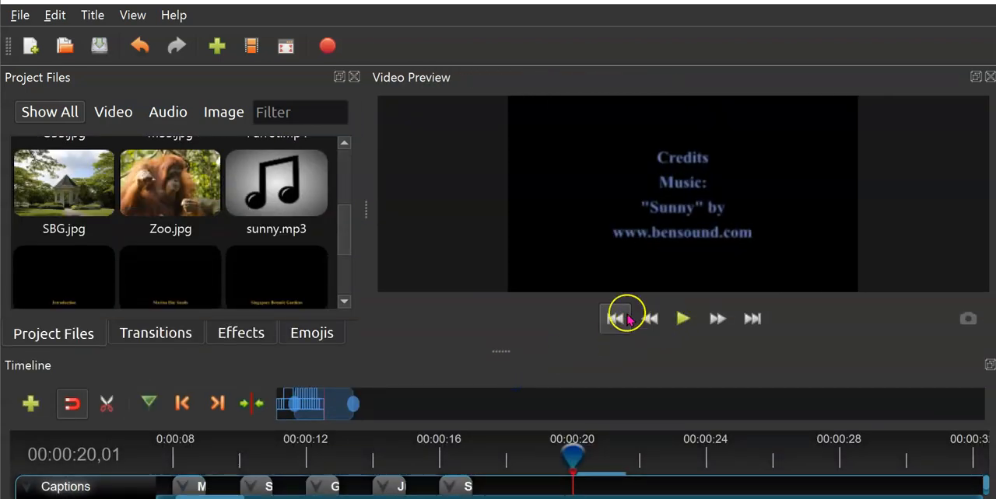
left_click(681, 319)
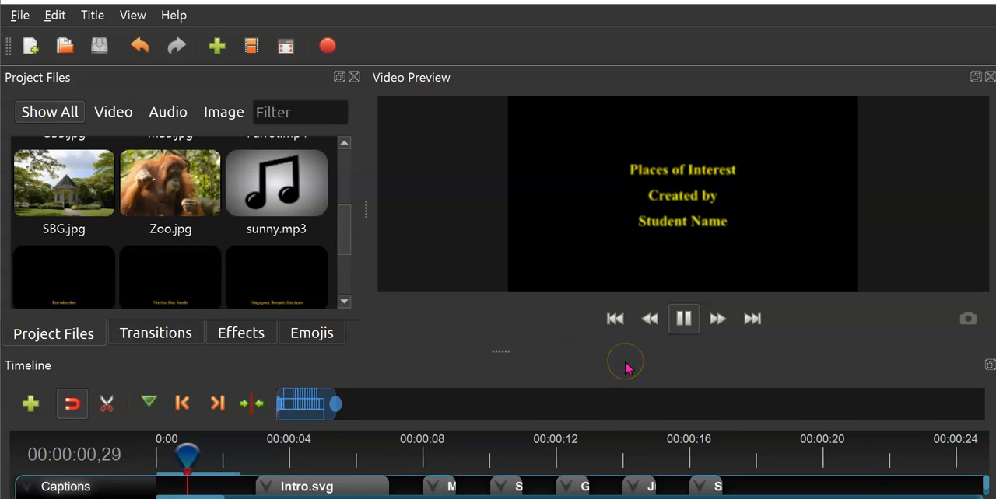
left_click(682, 325)
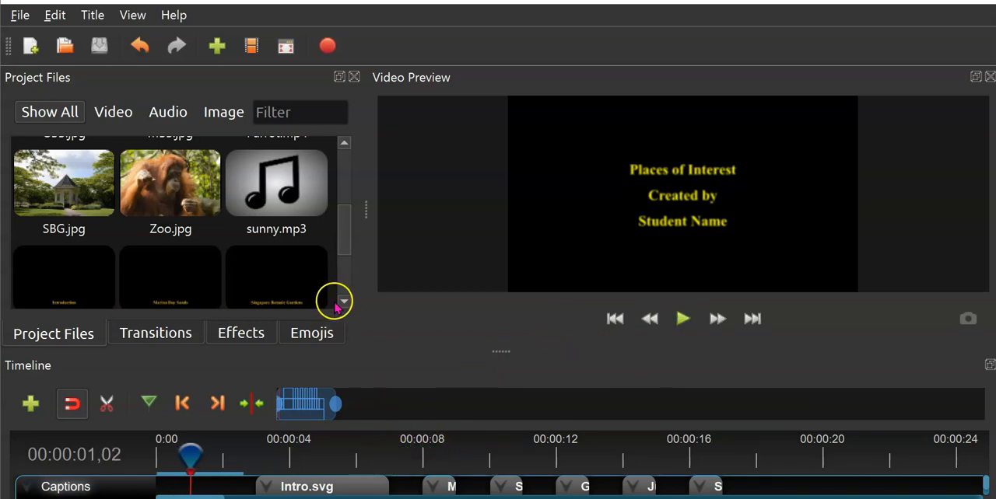
- Set up the video export for Places_name in the Sec 3 CPA folder, with the quality set to Low
left_click(329, 47)
left_click(471, 48)
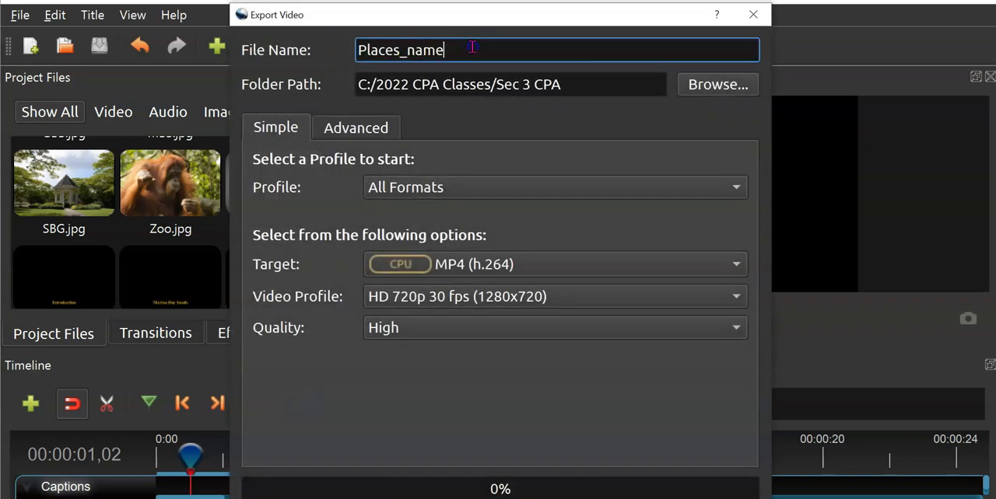
left_click(534, 88)
left_click(587, 89)
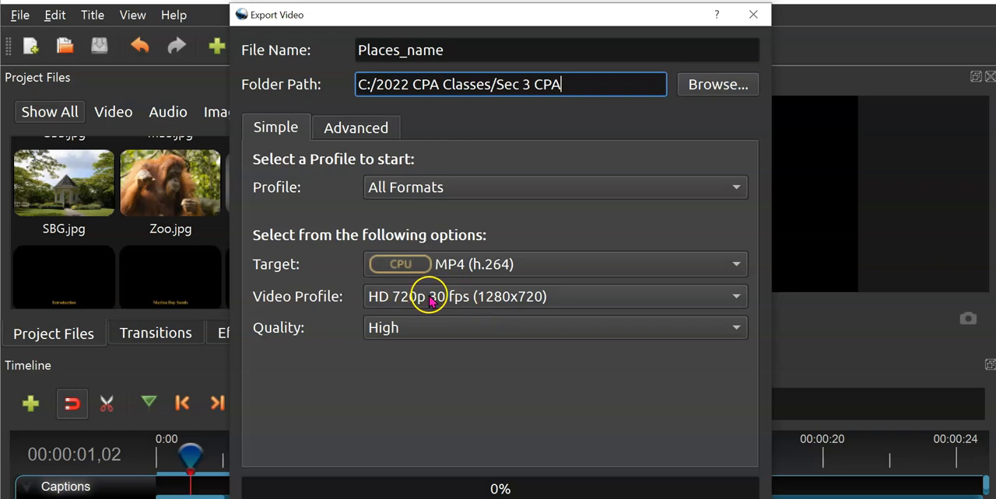
left_click(438, 327)
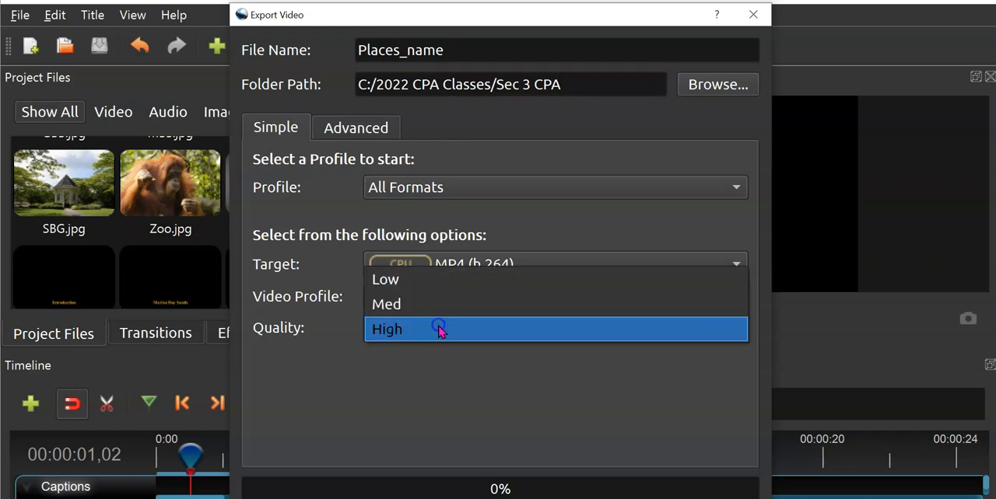
left_click(440, 290)
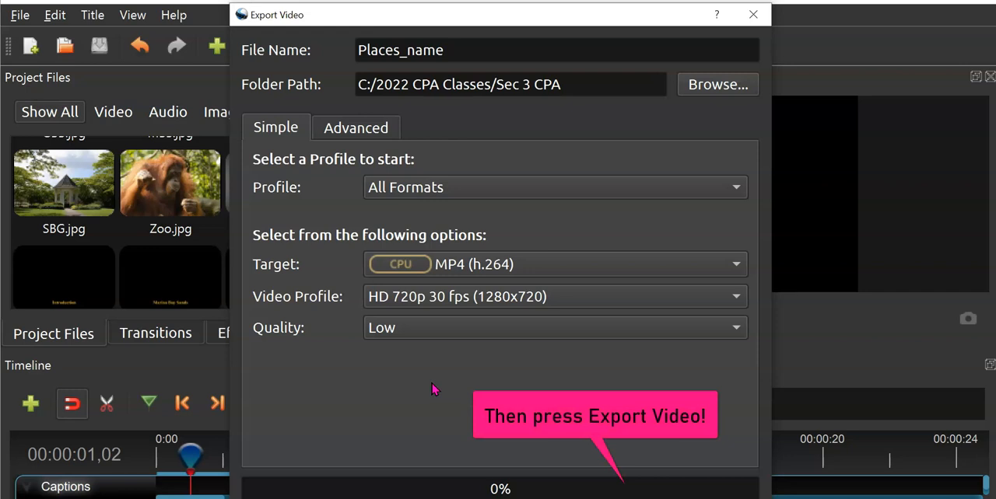
left_click(569, 477)
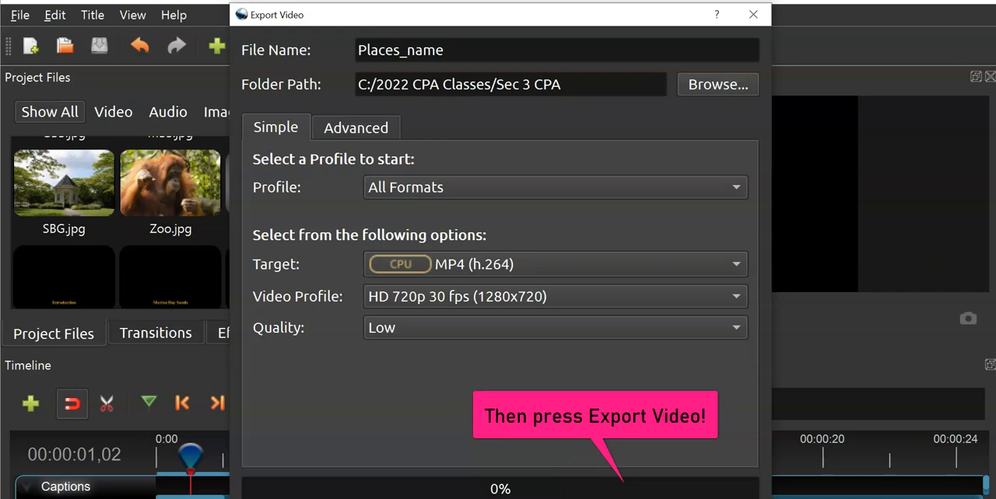